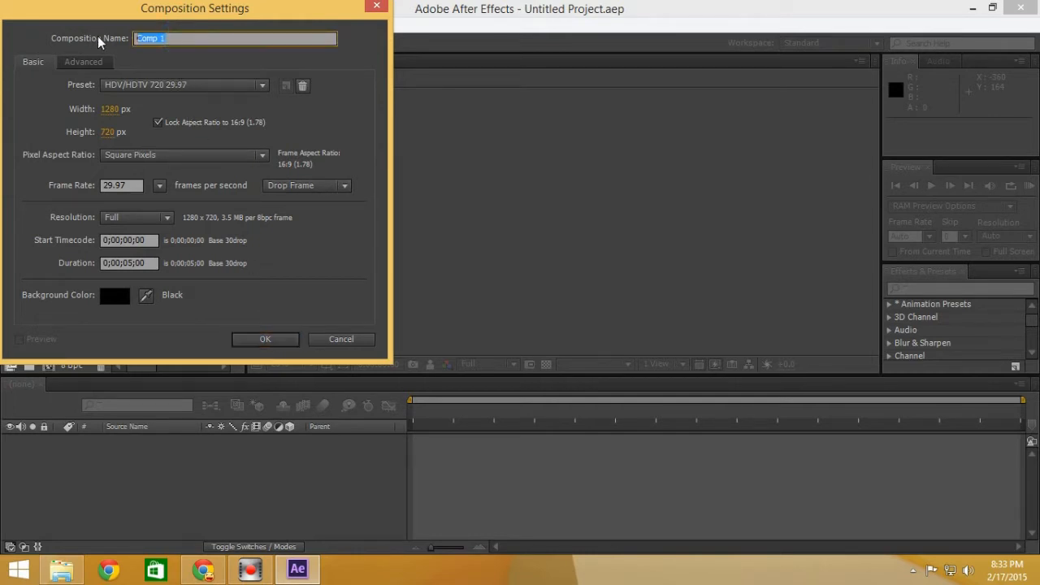
Create a 1280 × 720 composition named Saber at 29.97 frames per second with a five-second duration.
text(Saber)
key(Return)
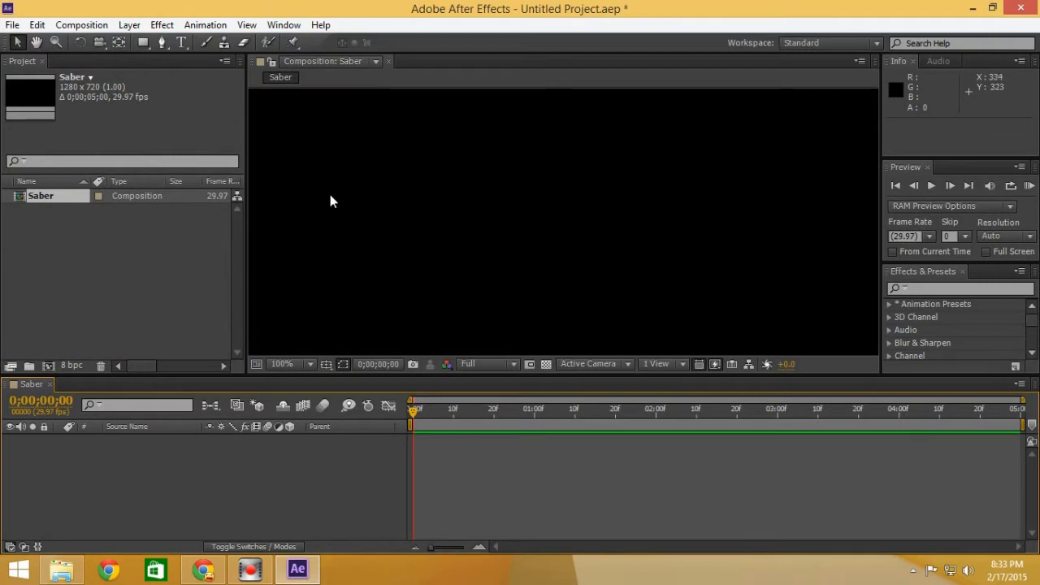
Import Gab_SpinSaber.MOV into the project and add it to the Saber timeline, scaled to fit the composition.
drag(0, 81, 658, 88)
drag(553, 273, 111, 279)
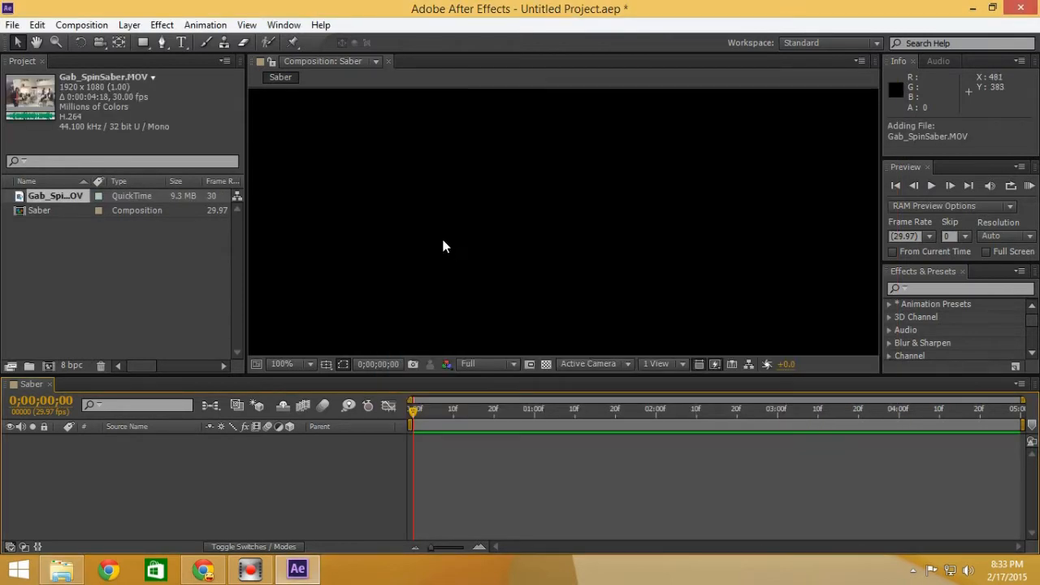
drag(52, 197, 486, 462)
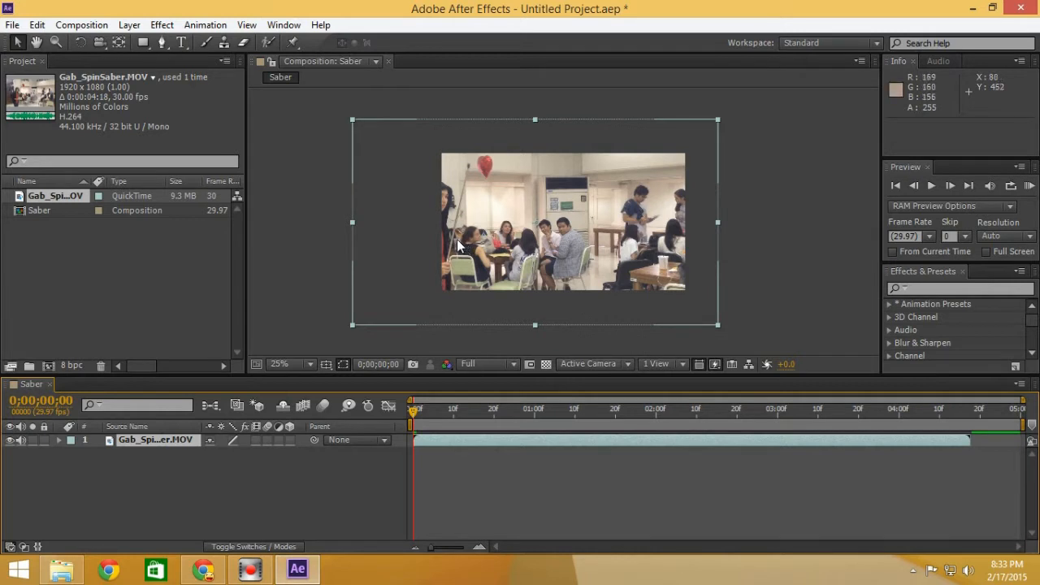
key(ctrl+alt+f)
key(period)
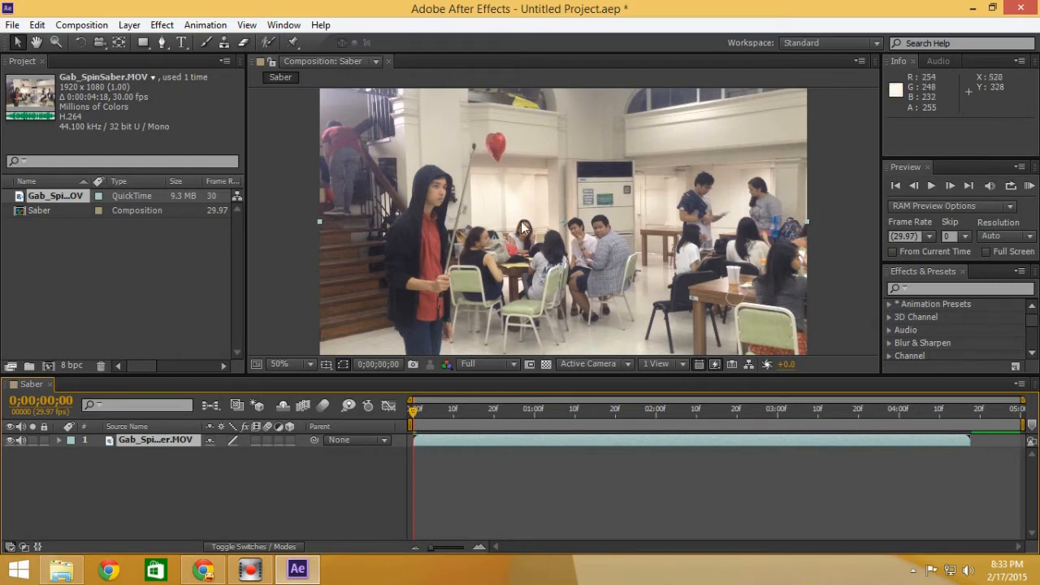
Preview the clip and trim its end so that it lasts 0;00;03;09.
key(KP_0)
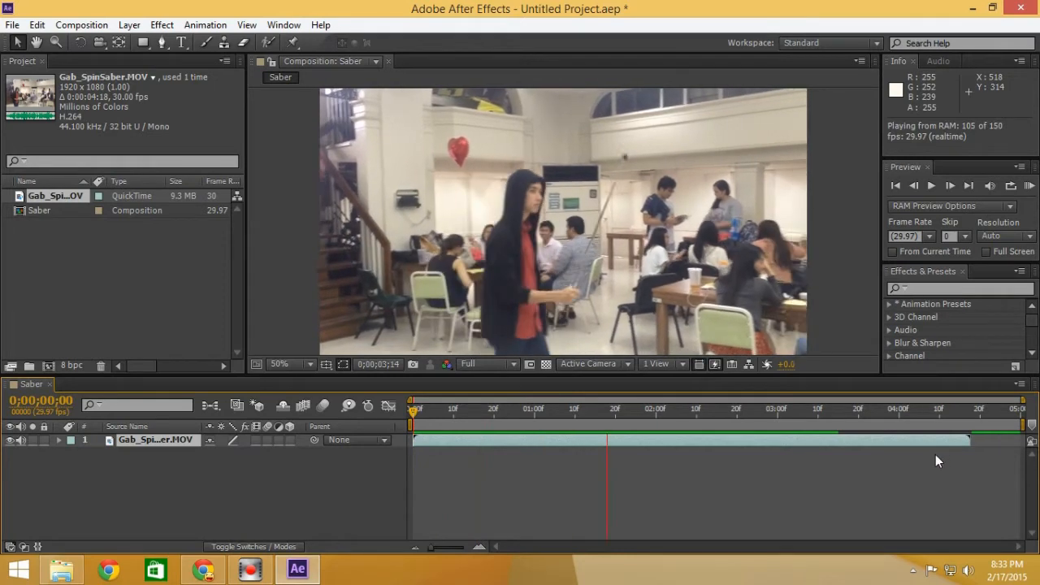
click(968, 445)
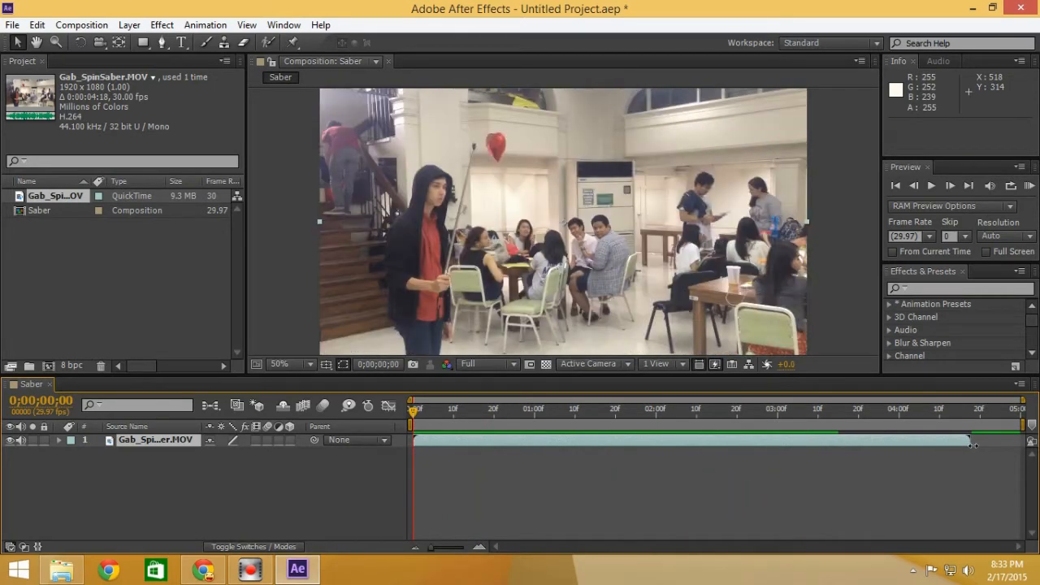
drag(972, 445, 851, 444)
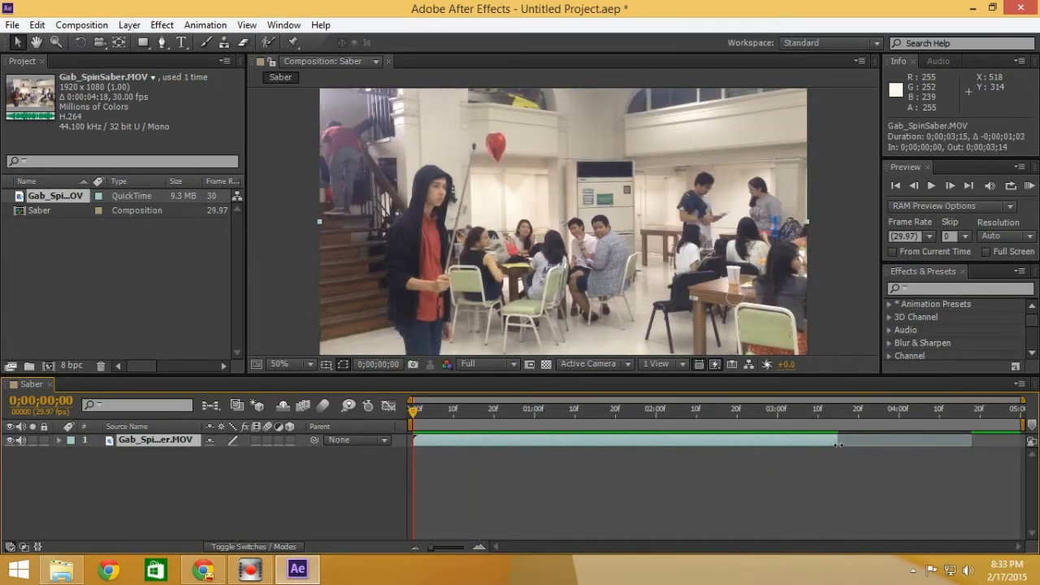
mouse_move(409, 410)
mouse_down()
mouse_move(830, 427)
mouse_move(811, 438)
mouse_move(806, 411)
mouse_move(413, 410)
mouse_up()
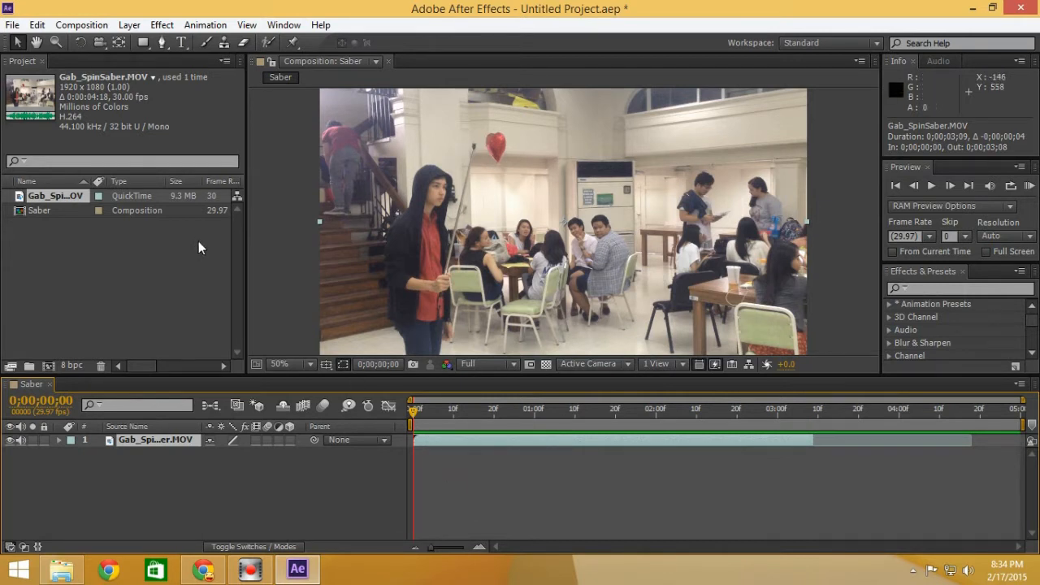
Create a white 1280 × 720 solid layer above the footage and hide it.
right_click(81, 484)
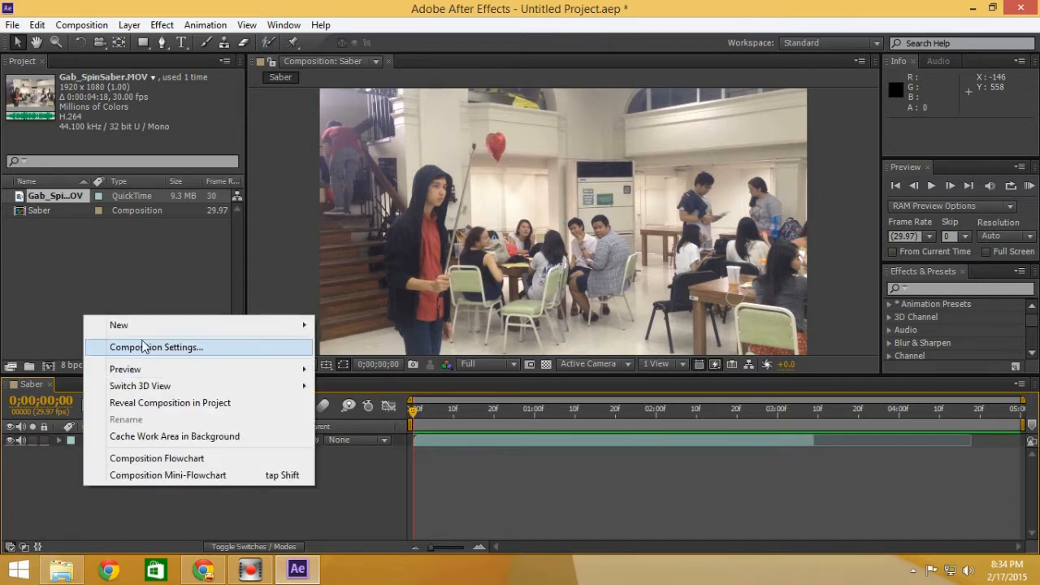
mouse_move(149, 323)
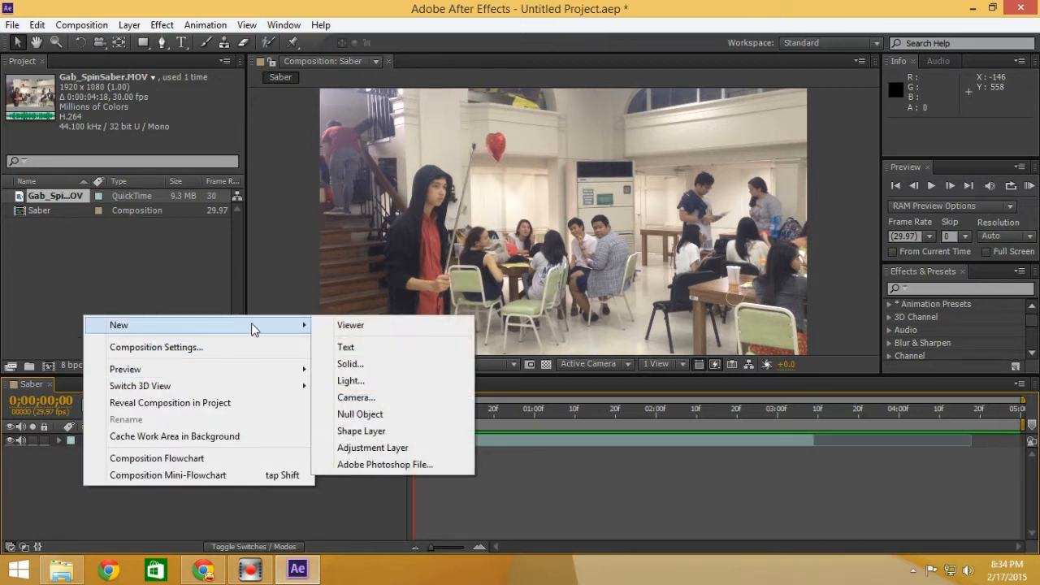
click(389, 366)
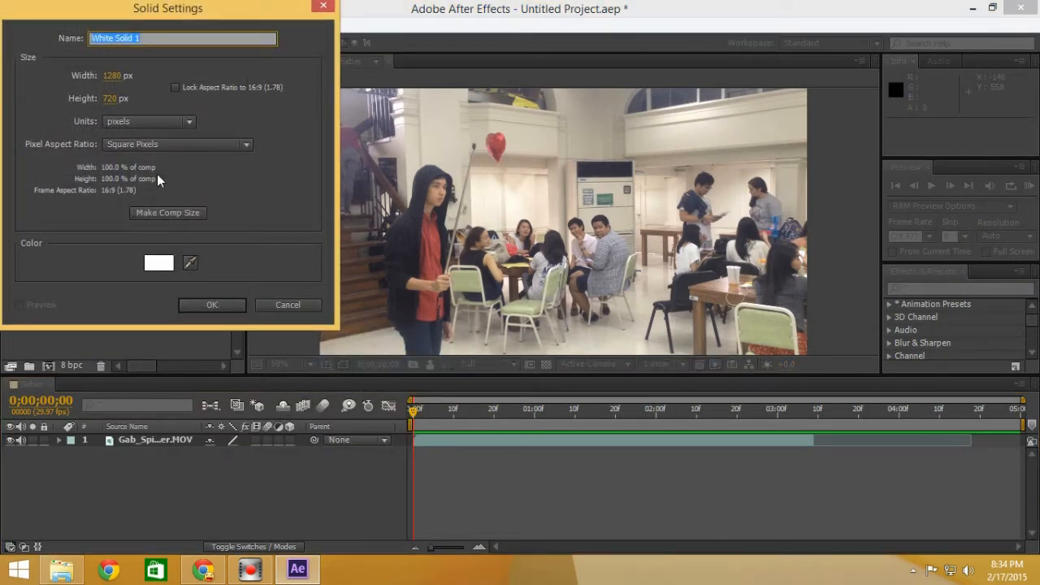
click(159, 263)
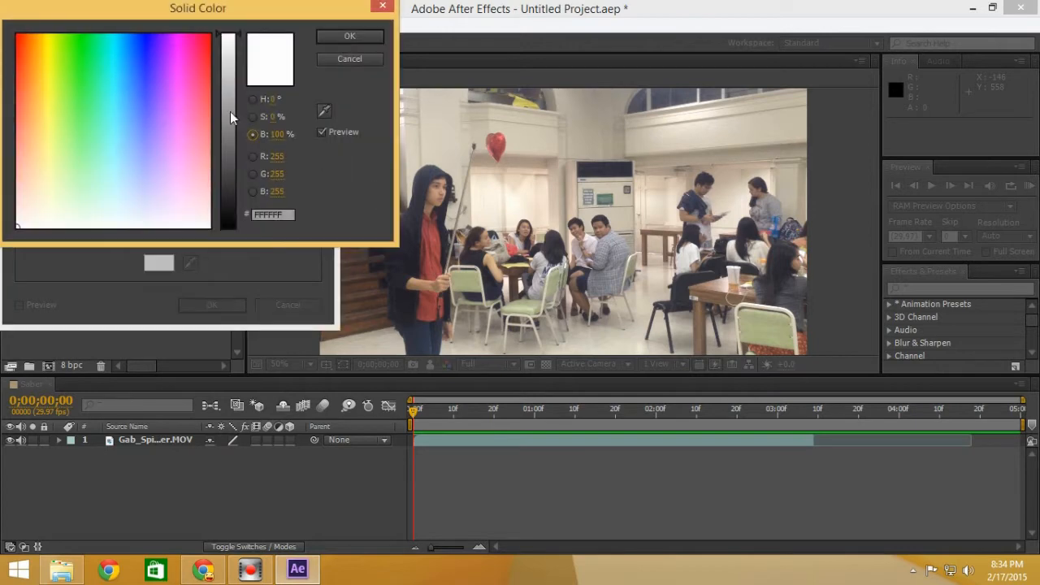
click(348, 38)
click(211, 304)
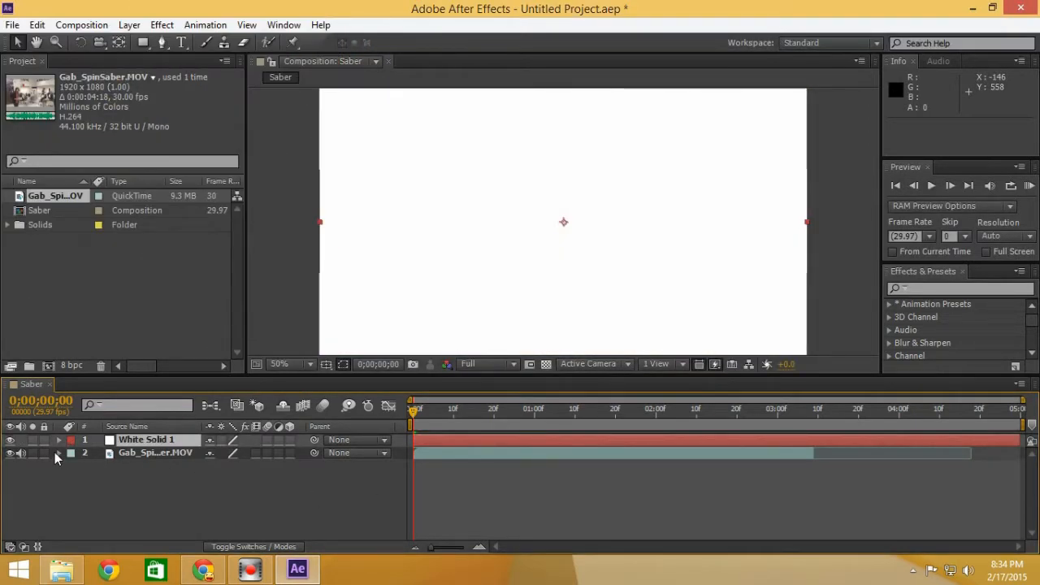
click(11, 439)
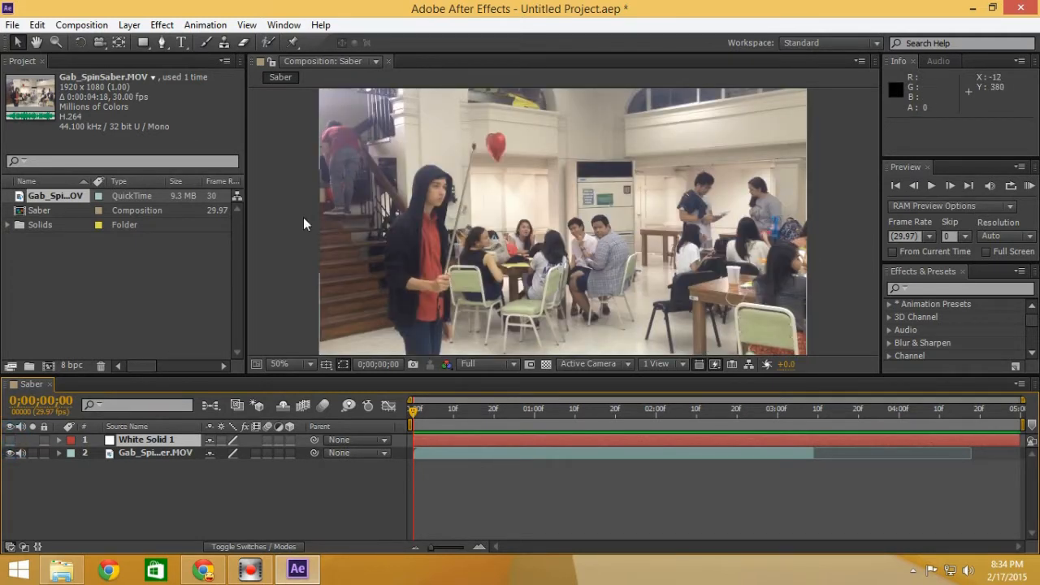
Draw a closed four-point Pen tool mask on the white solid, outlining the stick from the hand to its tip.
click(162, 42)
scroll(419, 241, up, 1)
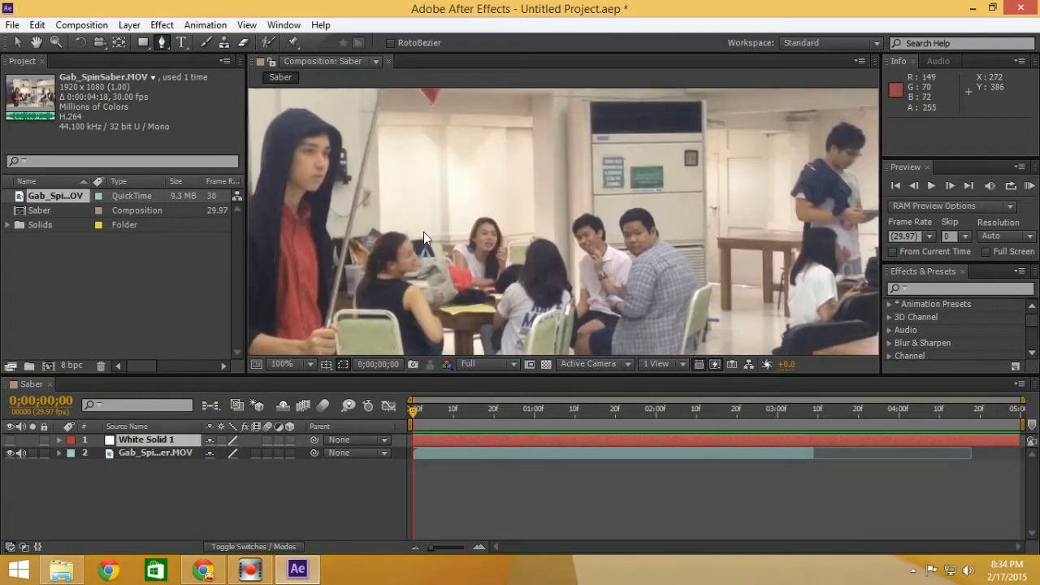
drag(413, 240, 549, 254)
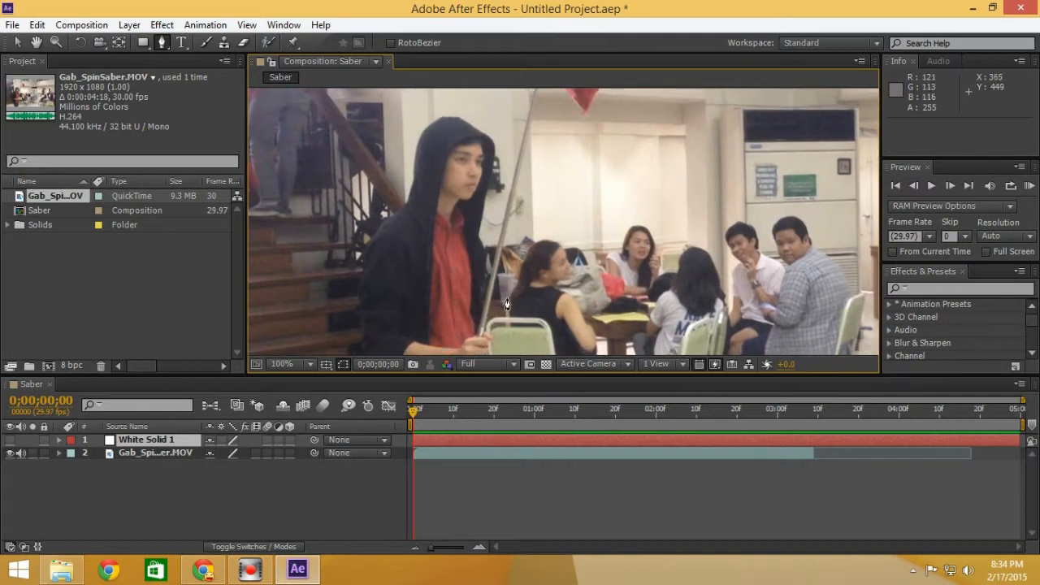
click(477, 333)
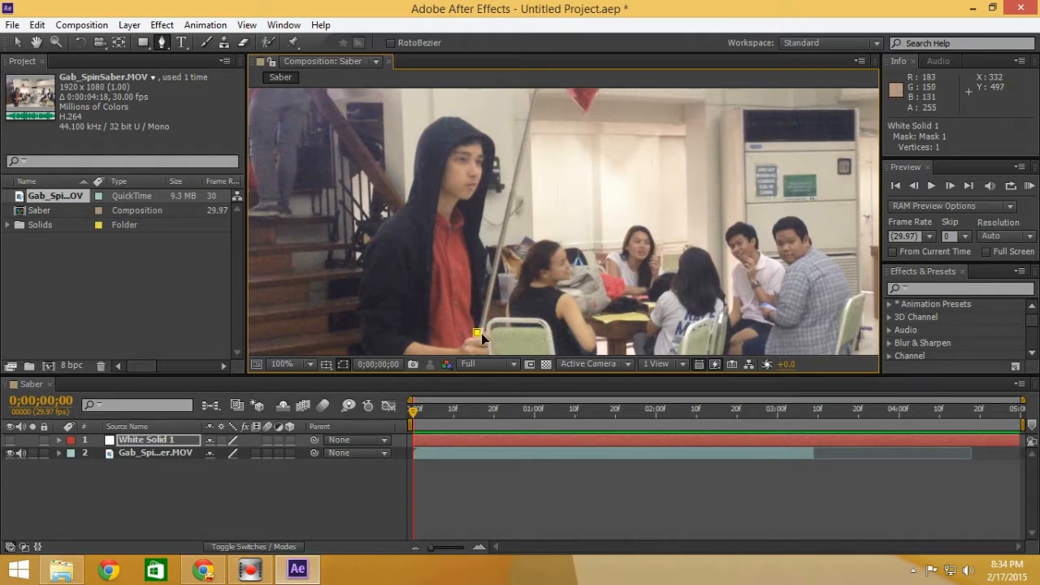
scroll(482, 333, up, 1)
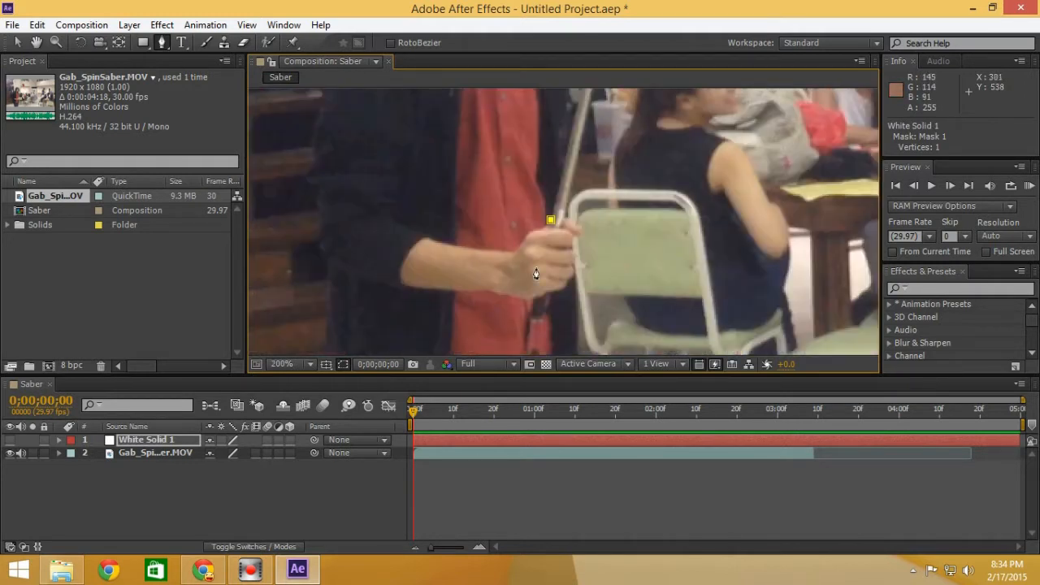
click(562, 228)
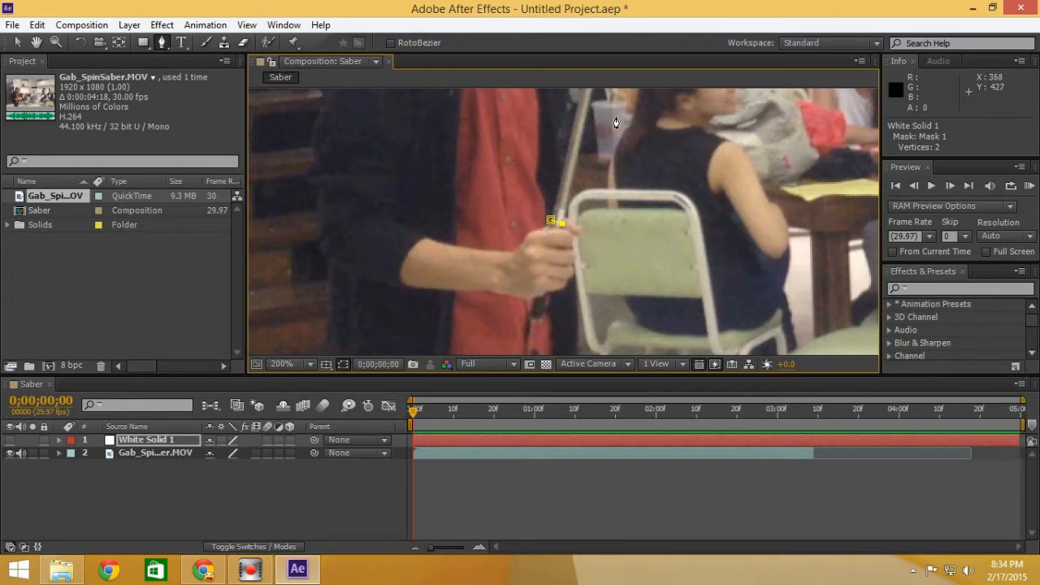
scroll(592, 162, up, 6)
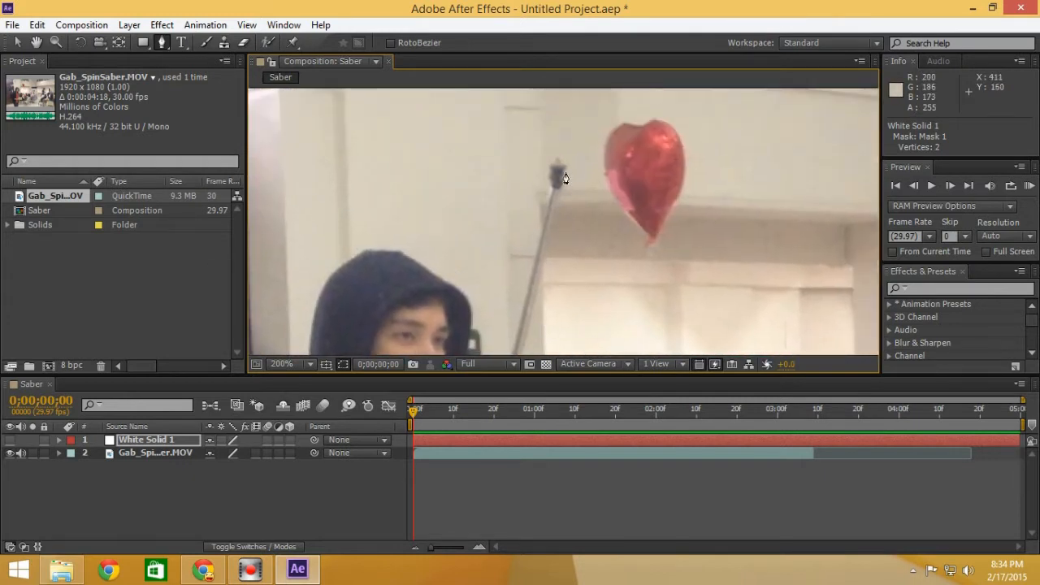
click(566, 169)
click(554, 160)
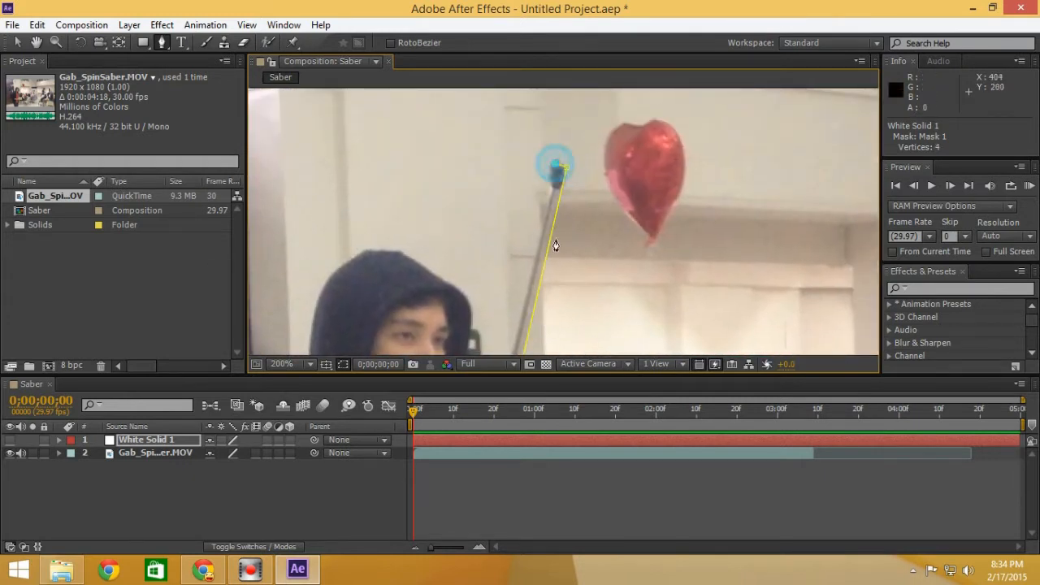
scroll(545, 162, down, 6)
scroll(498, 177, down, 5)
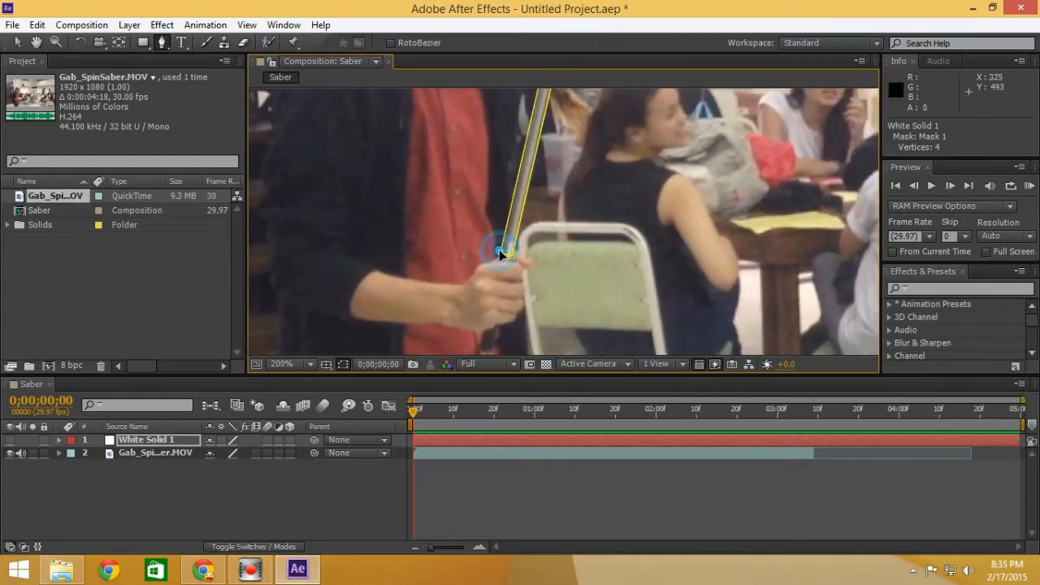
Reveal the white solid's mask properties and turn on Mask Path keyframing at 0;00;00;00.
scroll(498, 252, up, 8)
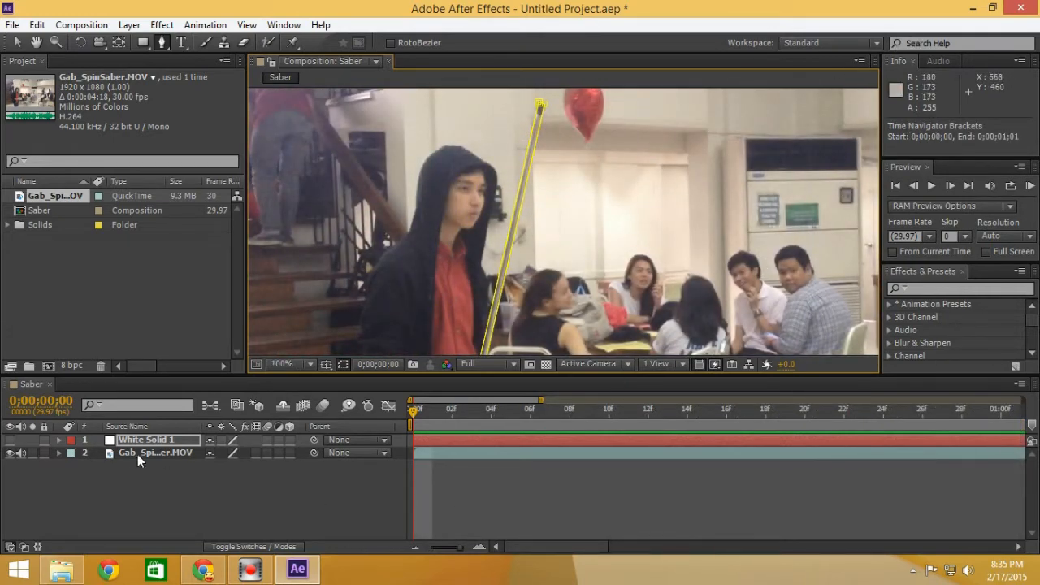
click(136, 445)
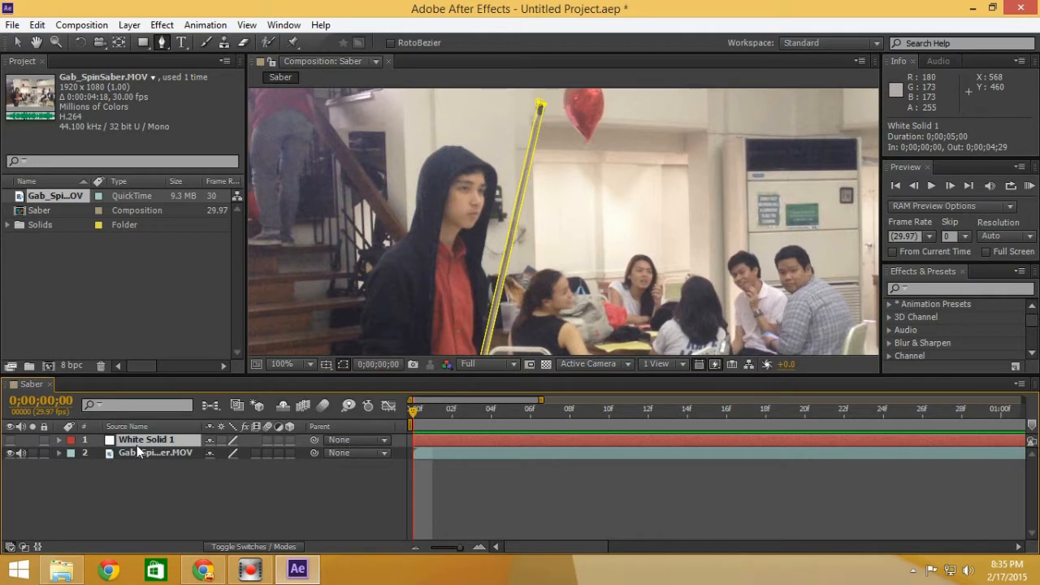
key(m)
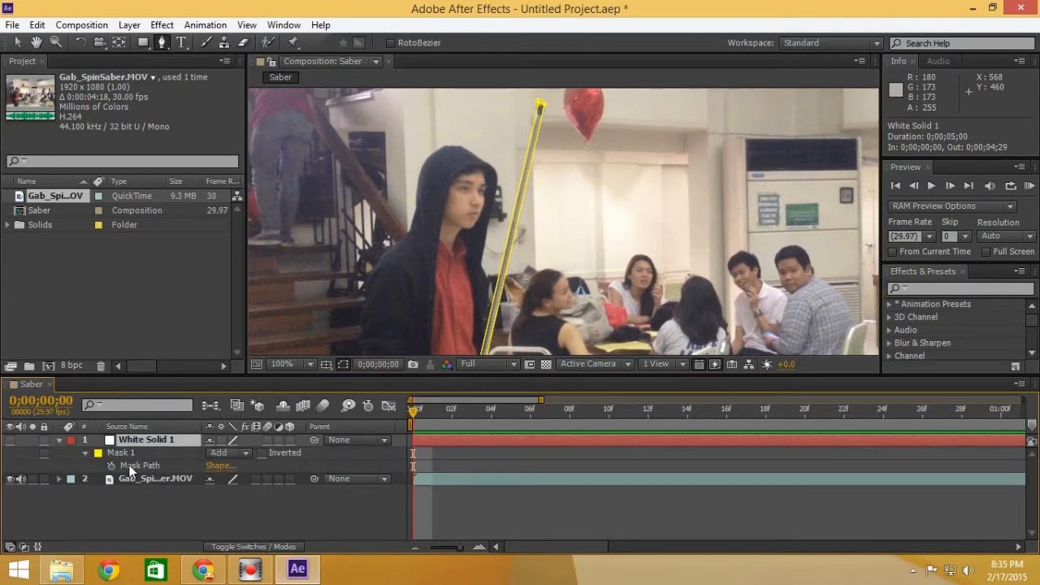
click(124, 465)
click(86, 454)
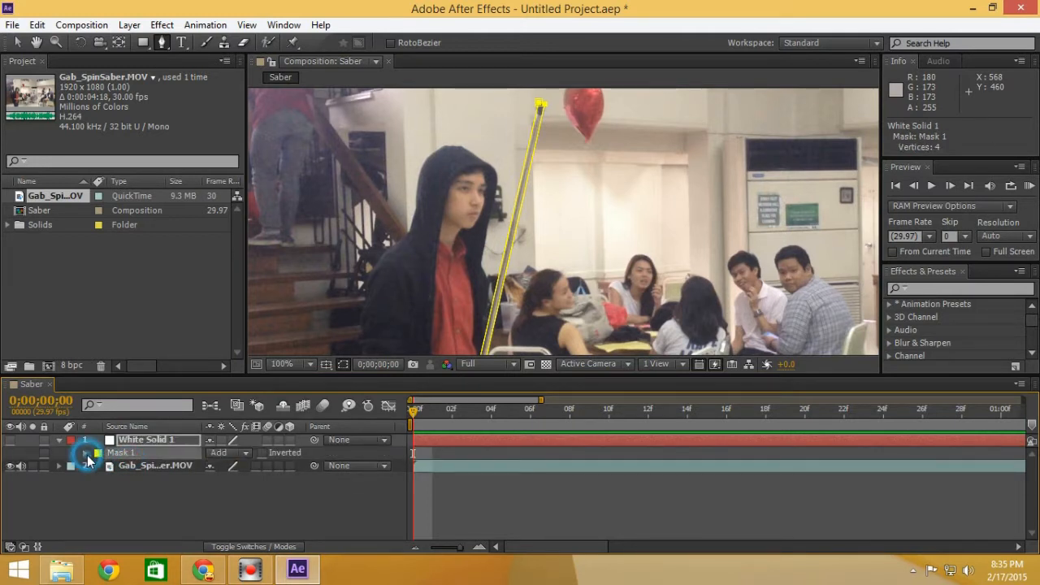
key(m)
key(m)
key(m)
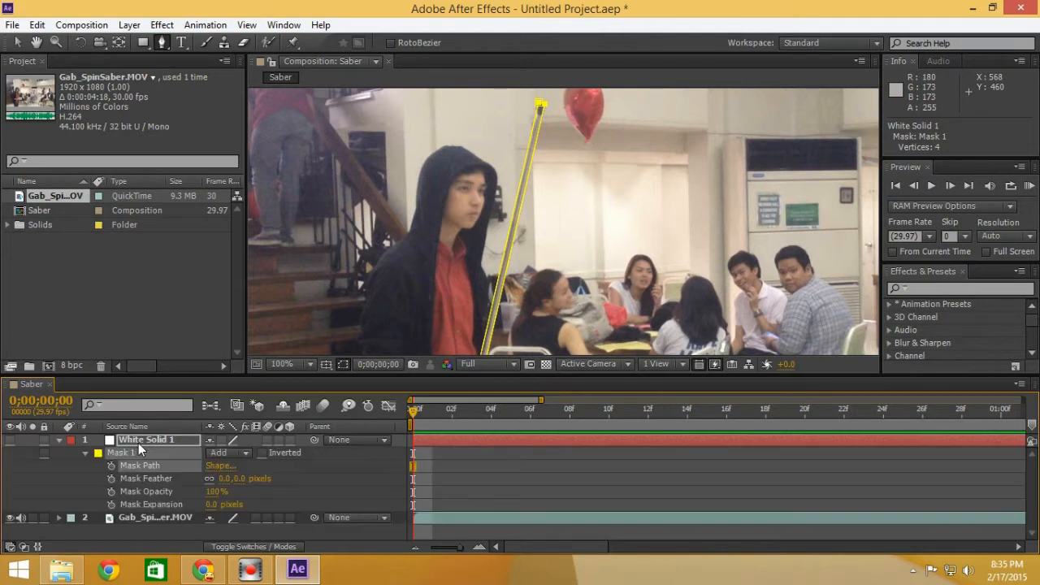
click(141, 465)
click(110, 467)
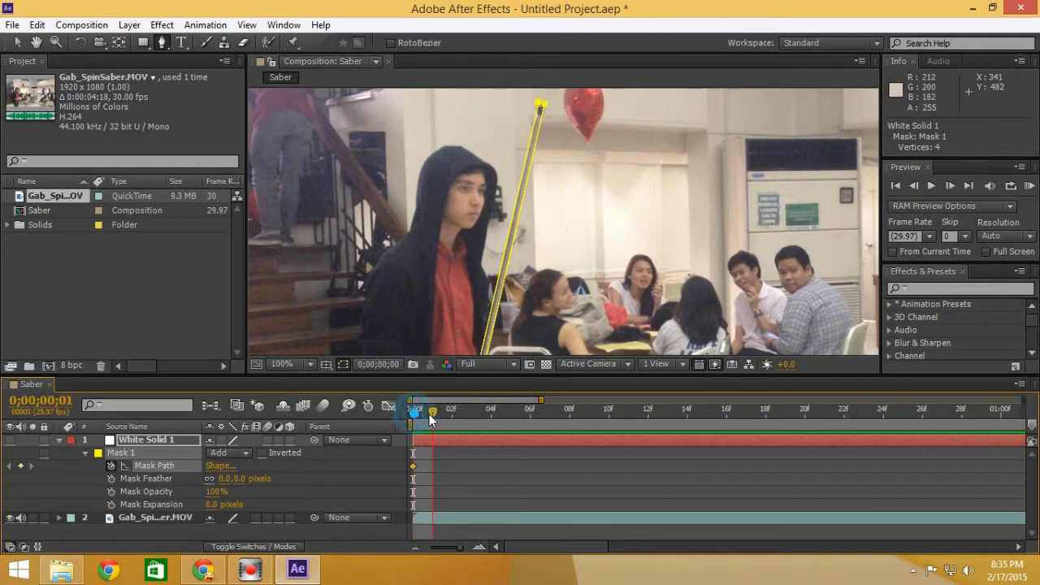
Add a Mask Path keyframe on the white solid at 0;00;00;03.
key(Page_Down)
key(Page_Down)
key(Page_Down)
click(20, 465)
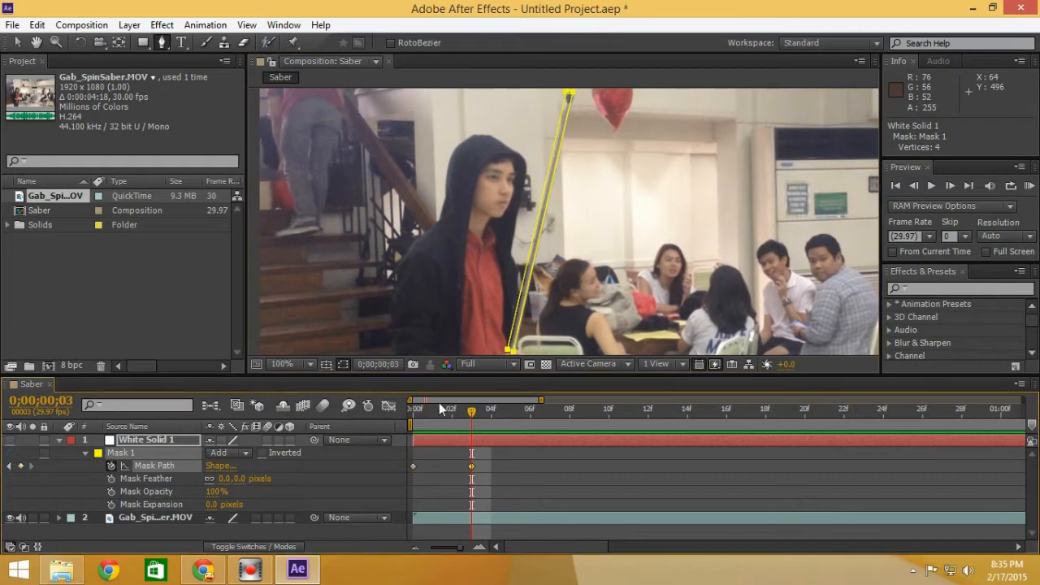
Fit the mask's lower points to the edges of the stick just above the hand at 0;00;00;03, using the Selection tool.
click(17, 42)
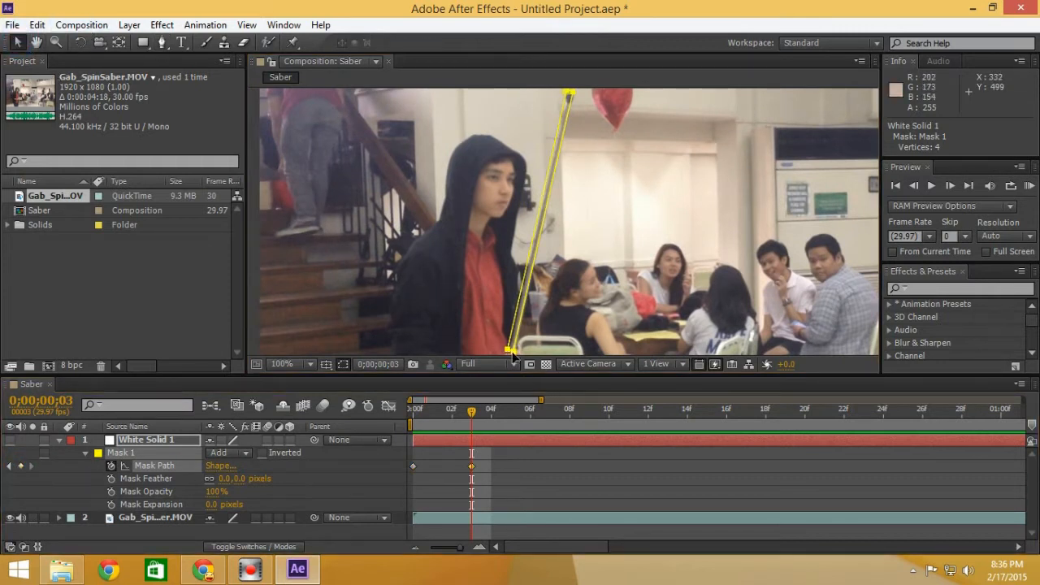
drag(513, 355, 518, 358)
key(ctrl+z)
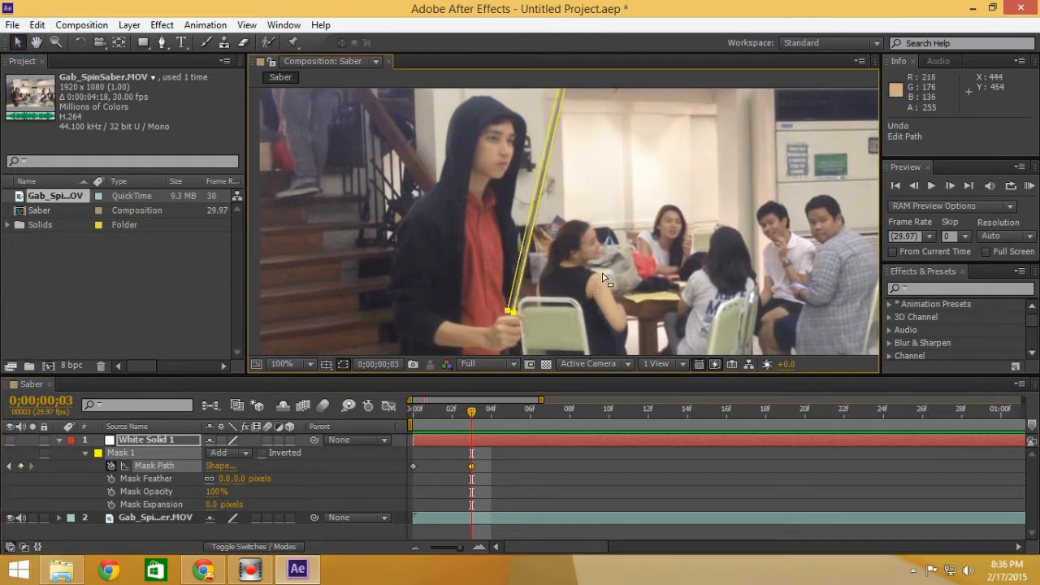
drag(621, 244, 615, 267)
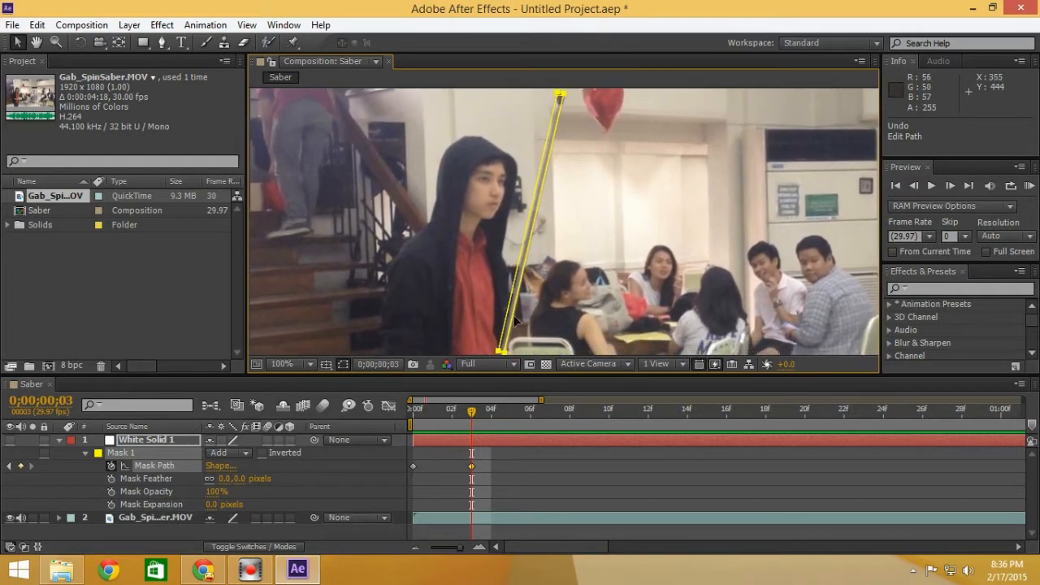
click(504, 354)
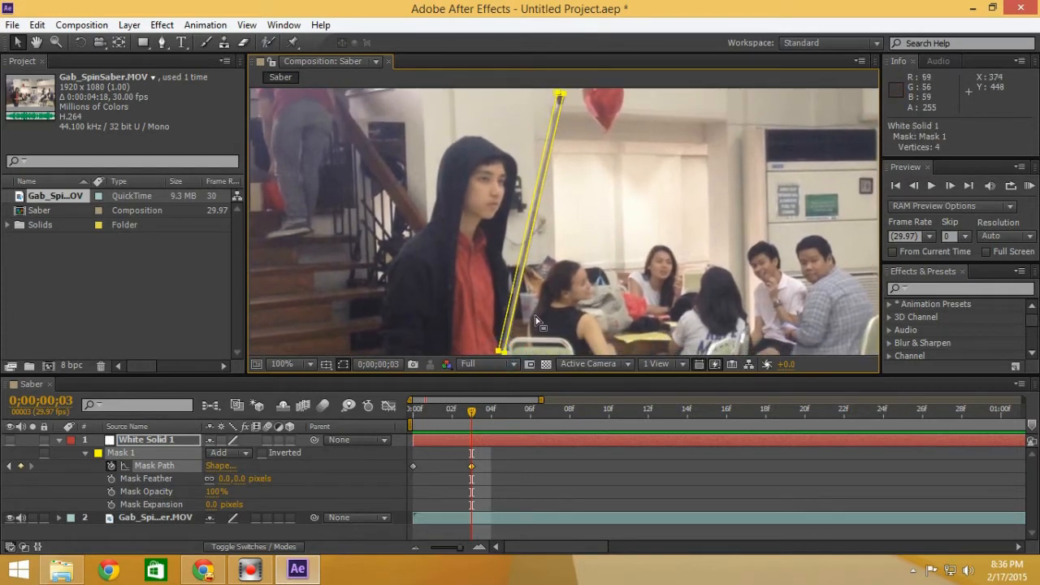
scroll(524, 315, up, 2)
drag(524, 311, 549, 241)
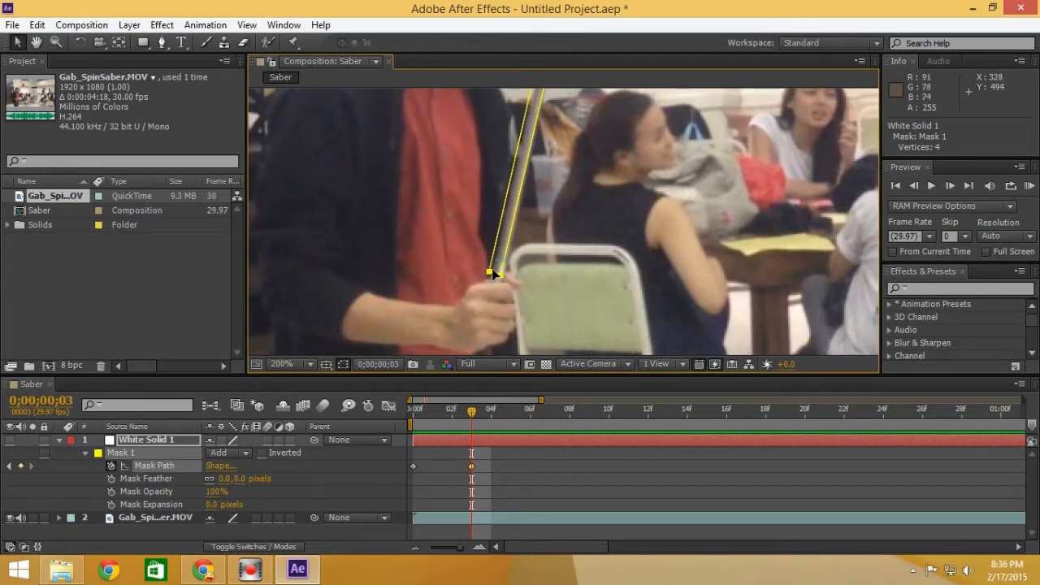
click(539, 269)
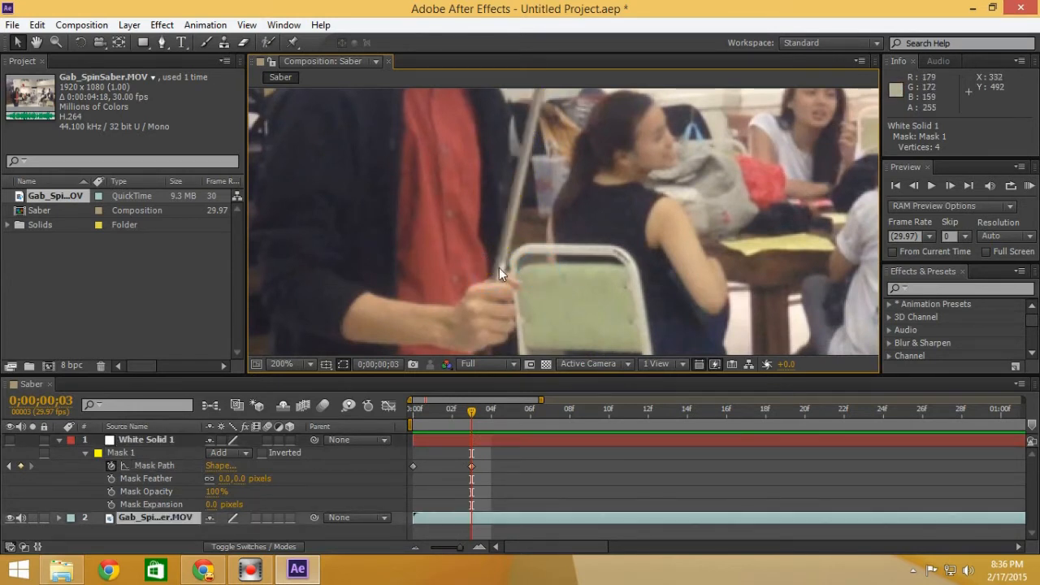
click(117, 454)
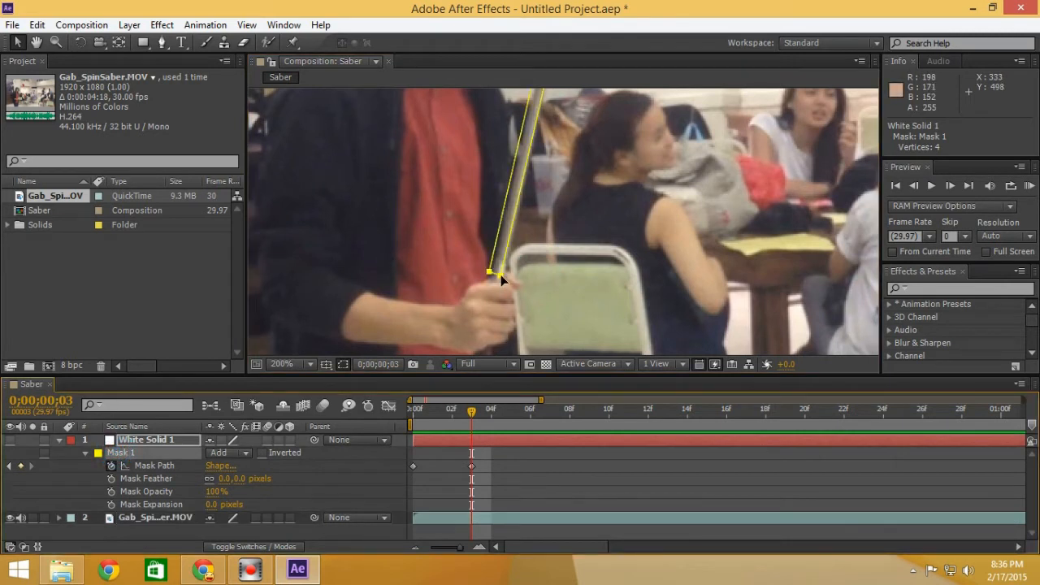
click(506, 275)
click(501, 276)
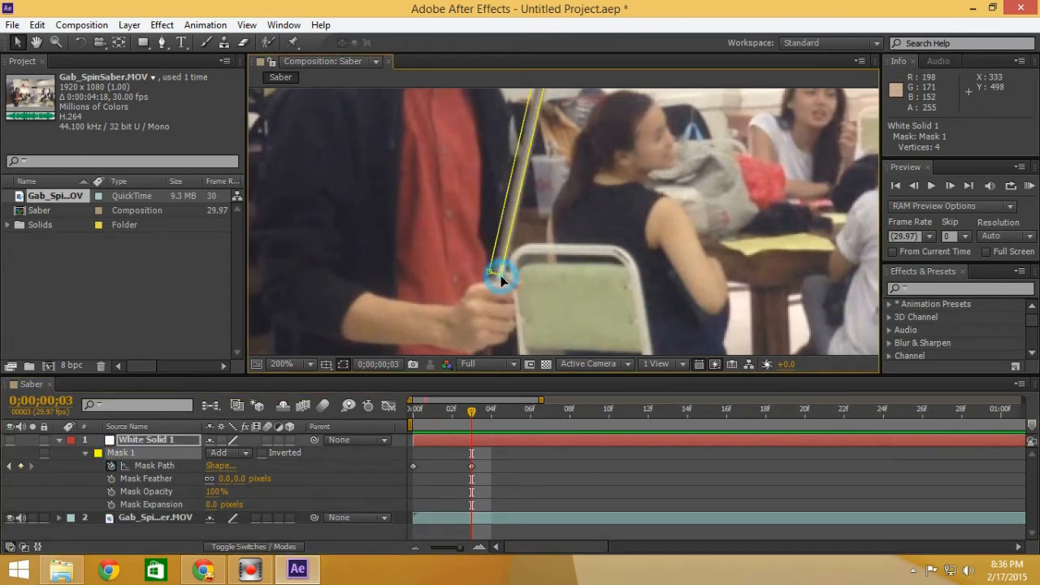
drag(500, 276, 492, 276)
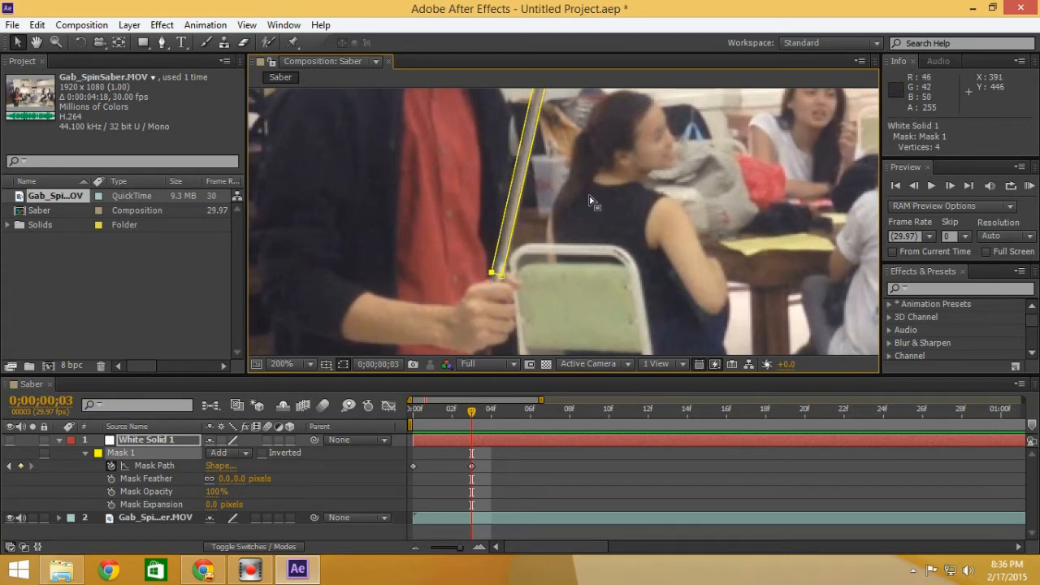
drag(607, 153, 587, 325)
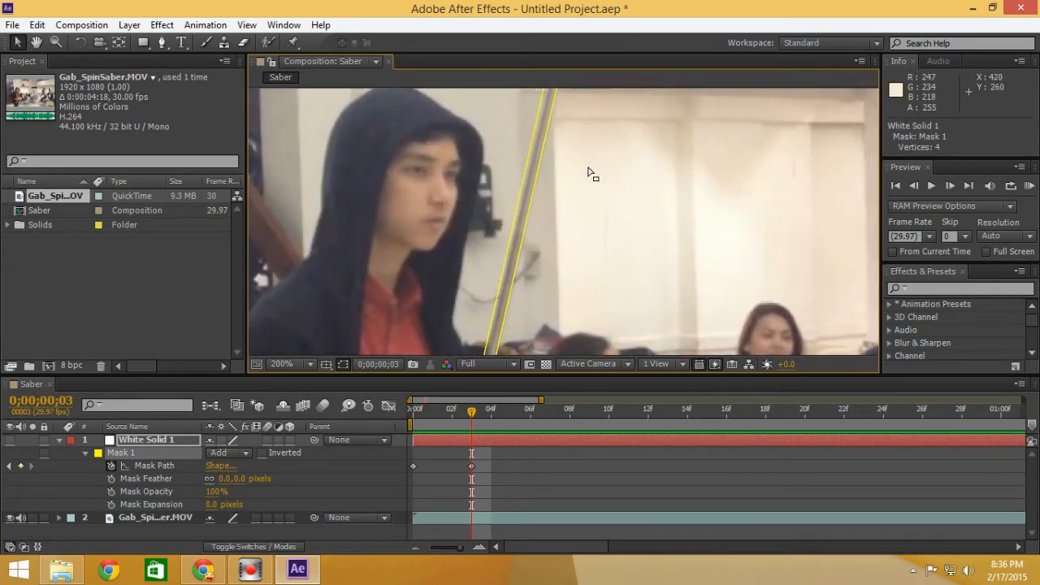
drag(589, 170, 572, 262)
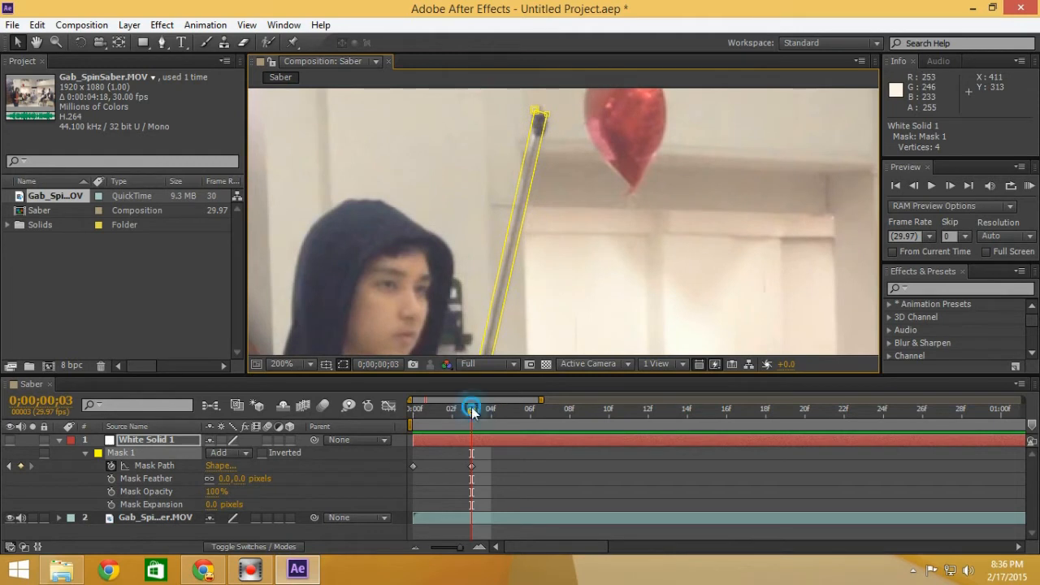
Add a Mask Path keyframe at 0;00;00;10 and move the mask's upper points onto the stick's tip.
drag(472, 409, 589, 418)
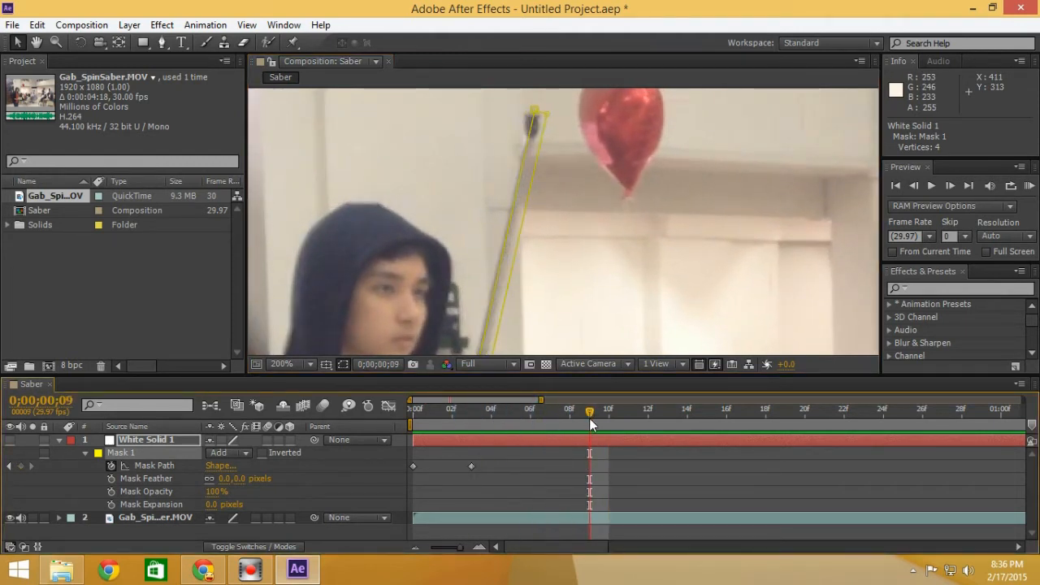
click(607, 420)
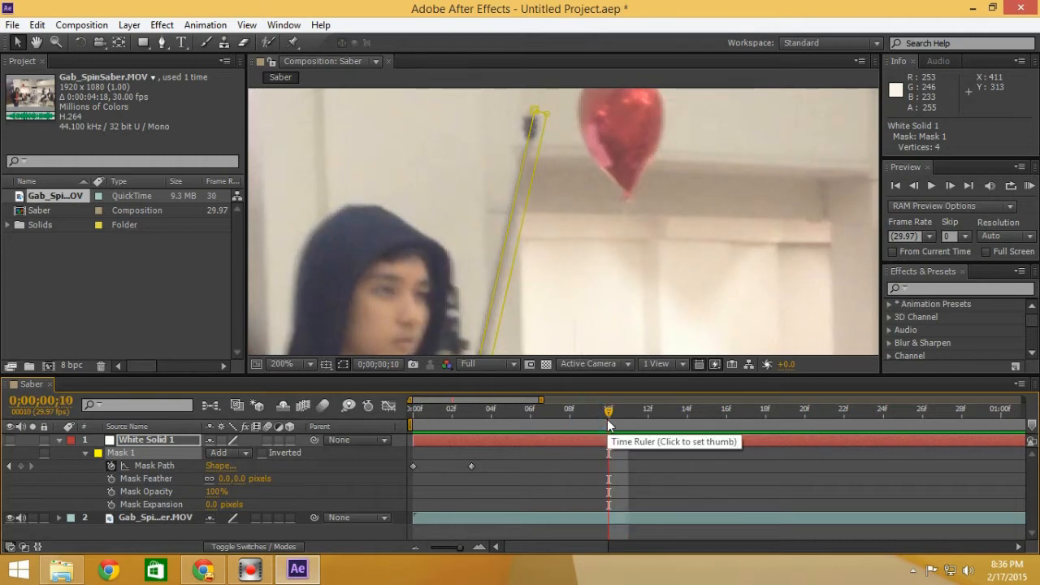
click(21, 465)
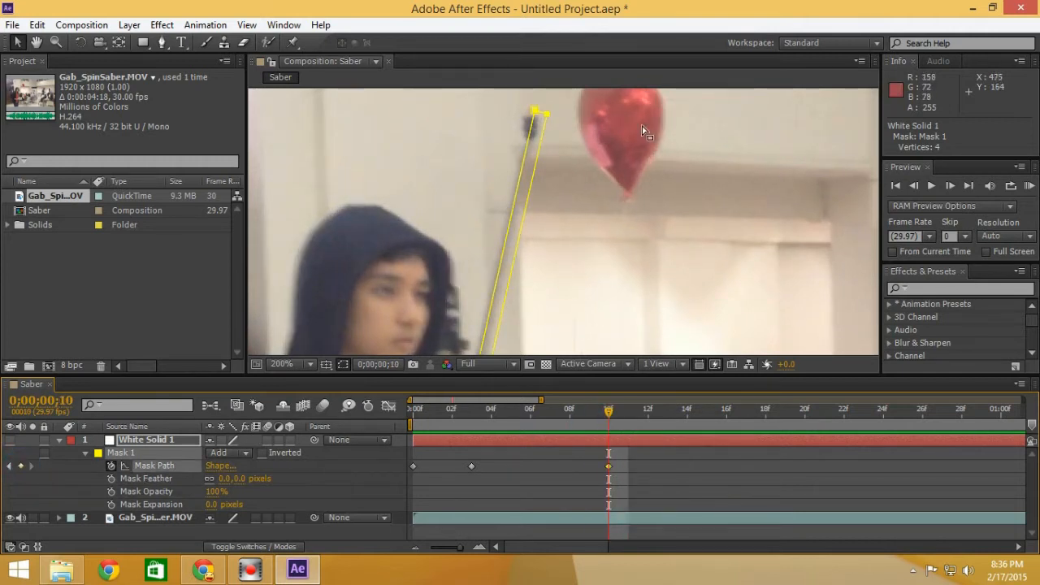
click(534, 110)
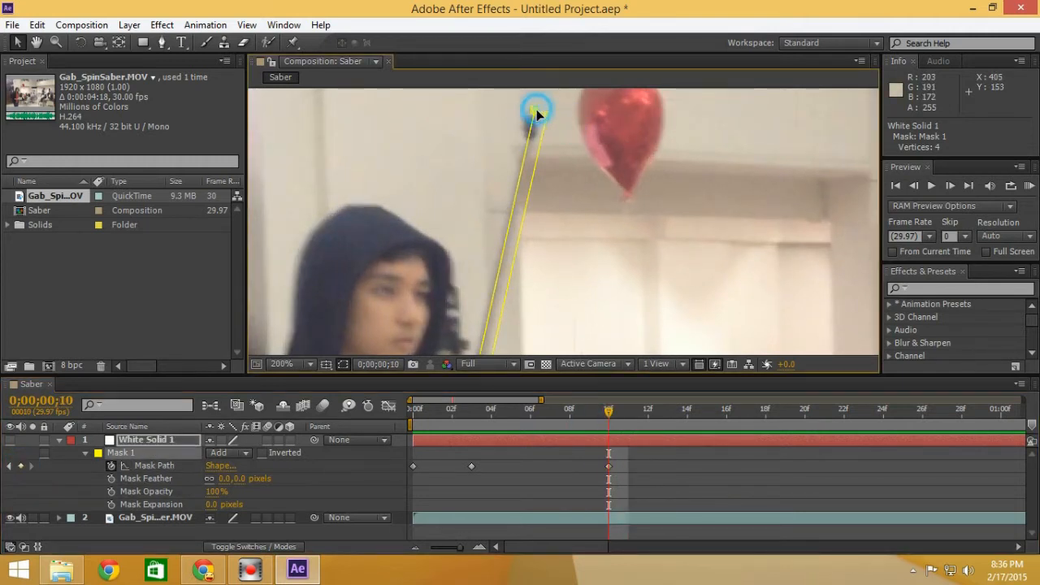
mouse_move(534, 112)
mouse_down()
mouse_move(519, 113)
mouse_move(538, 117)
mouse_up()
Align the mask's lower points with the stick just above the hand at 0;00;00;10.
drag(523, 346, 562, 206)
drag(555, 319, 587, 183)
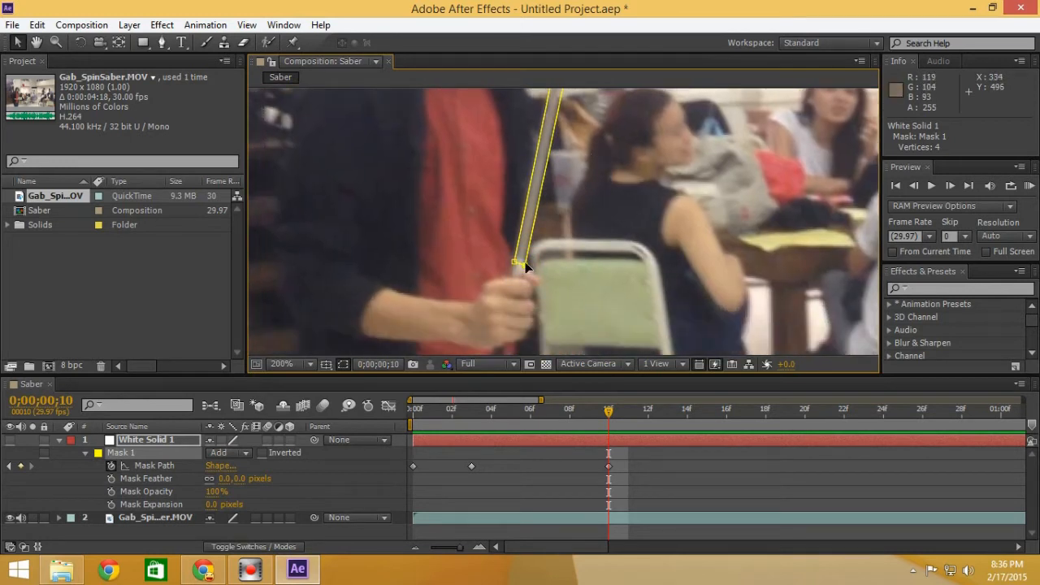
drag(524, 269, 526, 268)
drag(648, 170, 627, 225)
drag(647, 114, 613, 293)
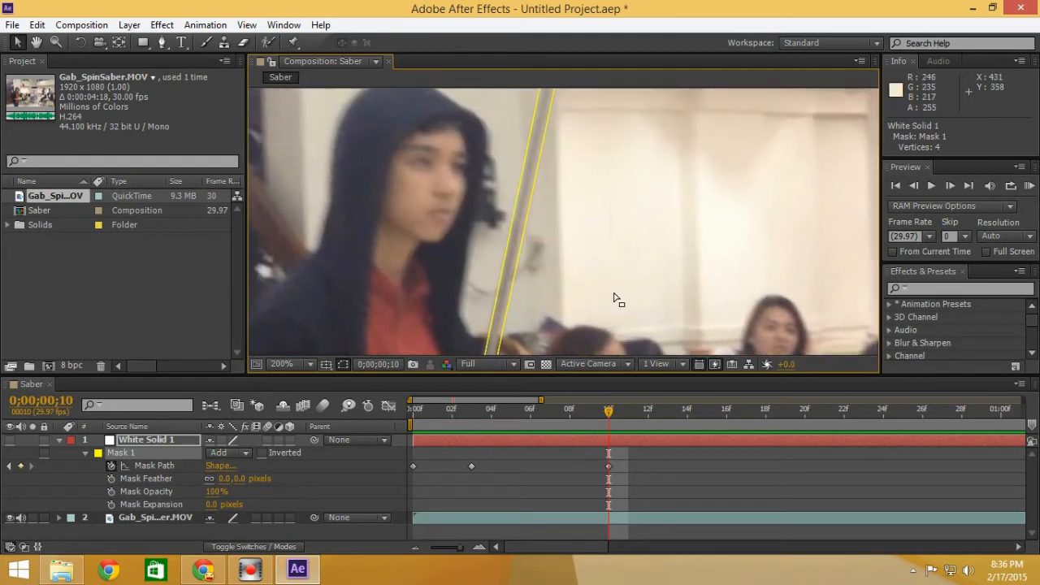
drag(607, 188, 594, 332)
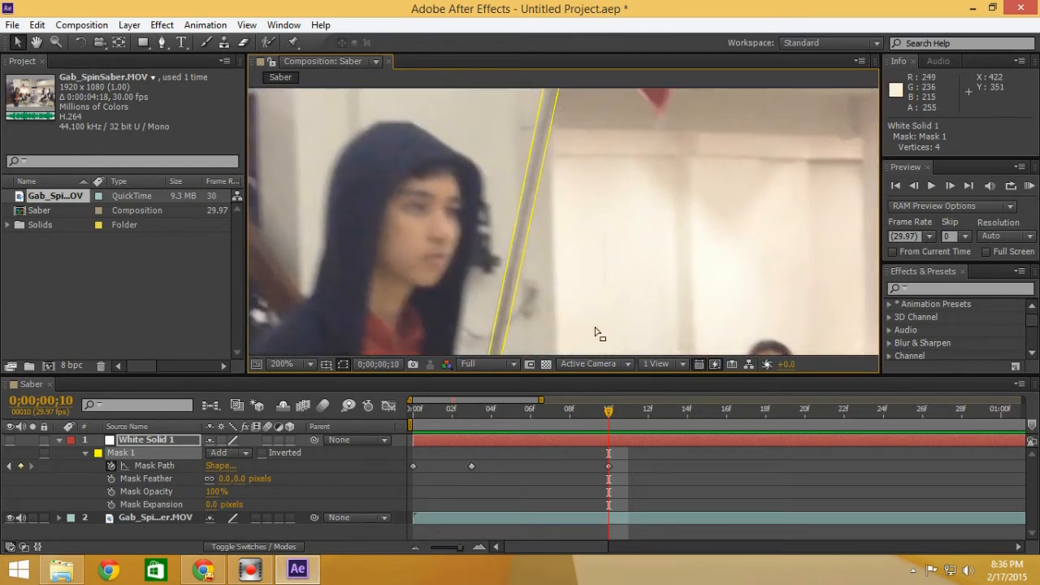
drag(618, 229, 613, 276)
drag(623, 192, 600, 292)
Show the white solid again and scrub the first ten frames to check how the mask follows the stick.
scroll(616, 234, down, 3)
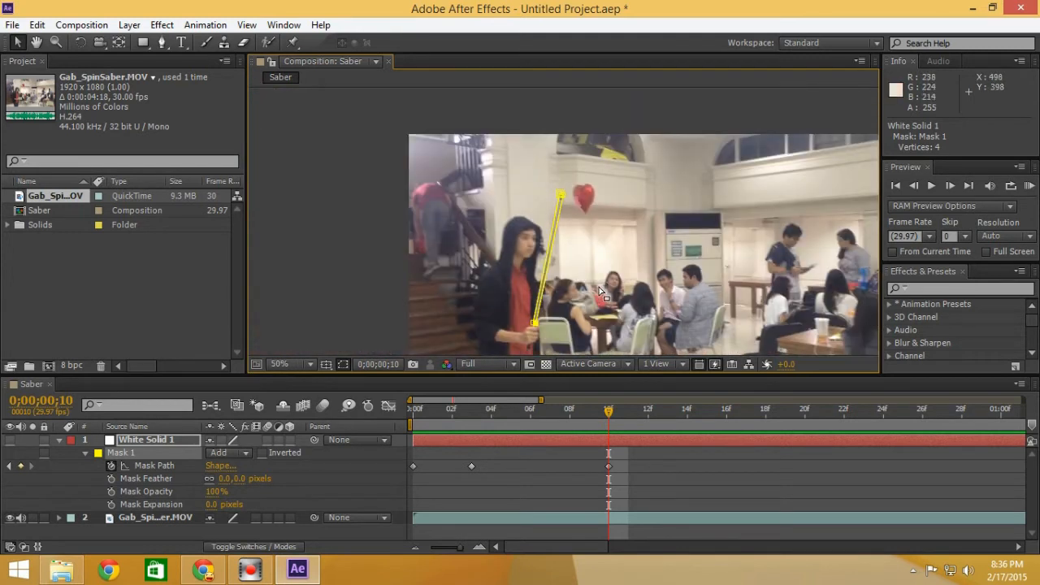
drag(604, 294, 585, 254)
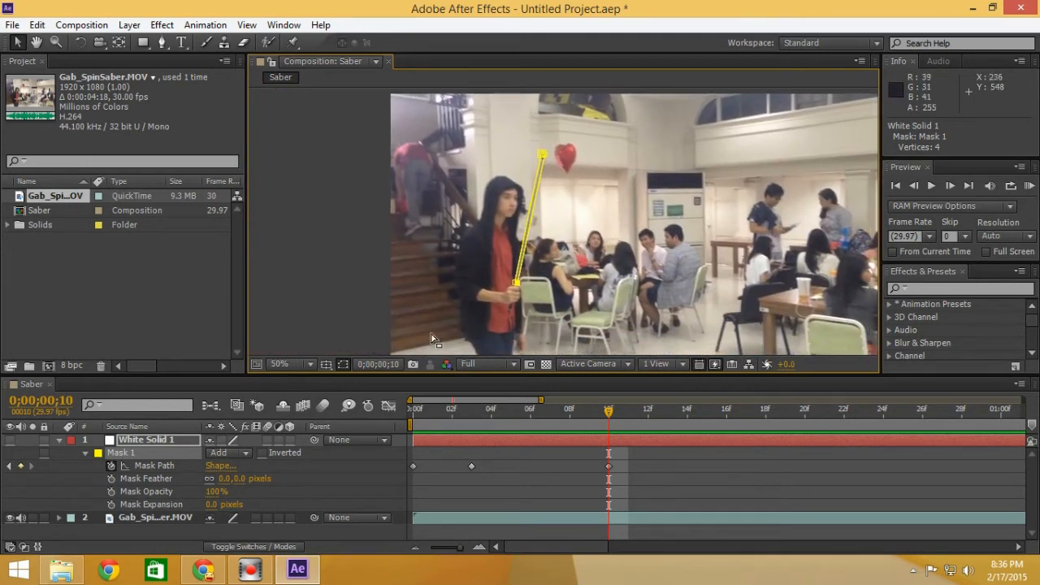
click(10, 440)
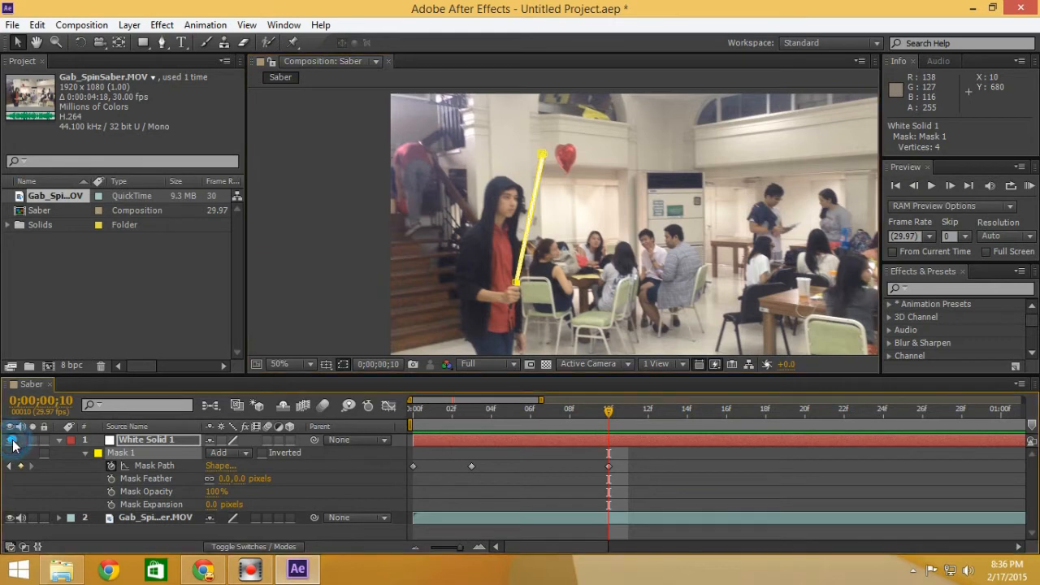
drag(608, 411, 437, 417)
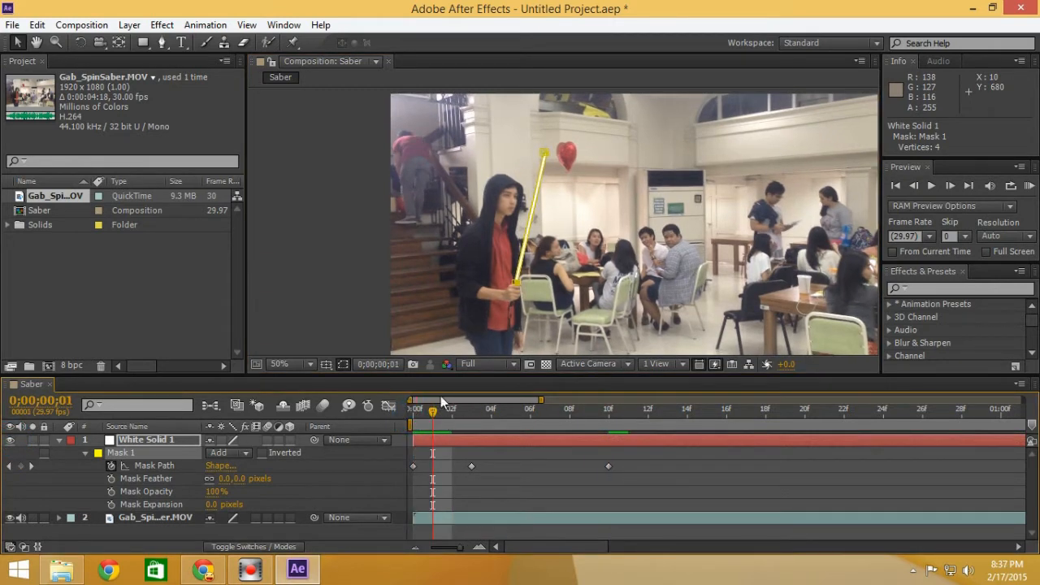
click(381, 282)
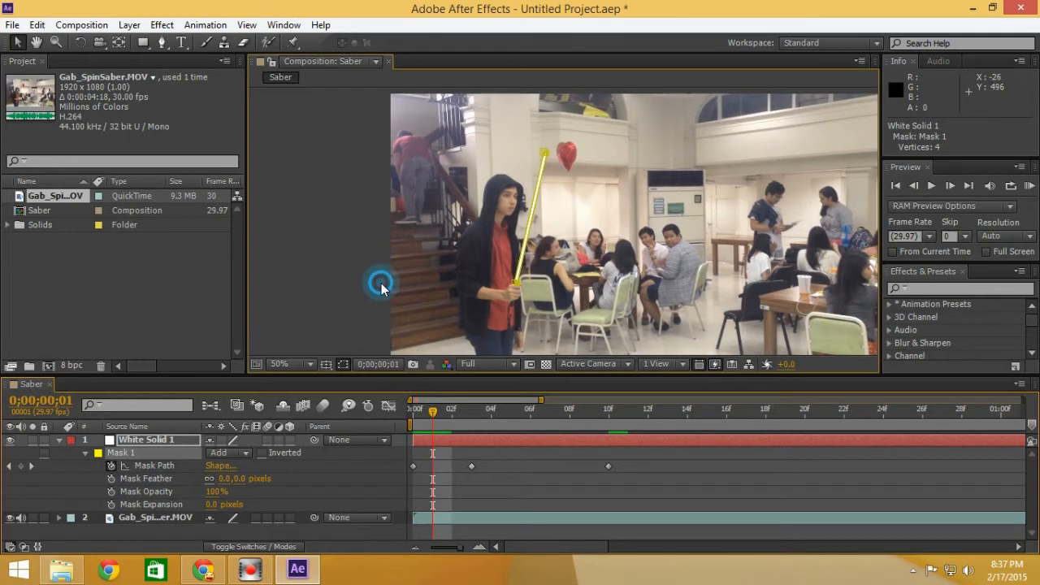
click(360, 321)
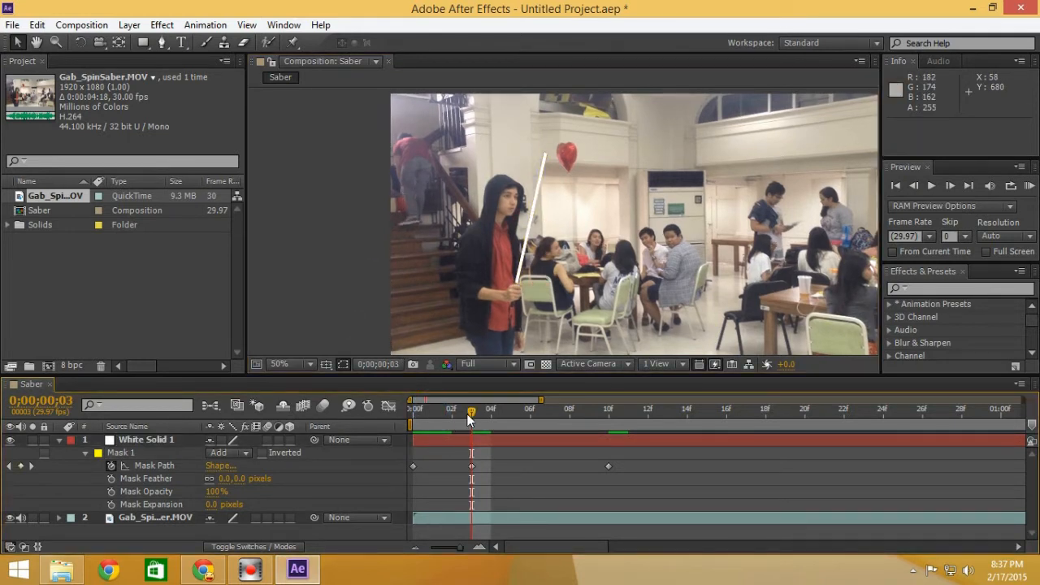
click(503, 416)
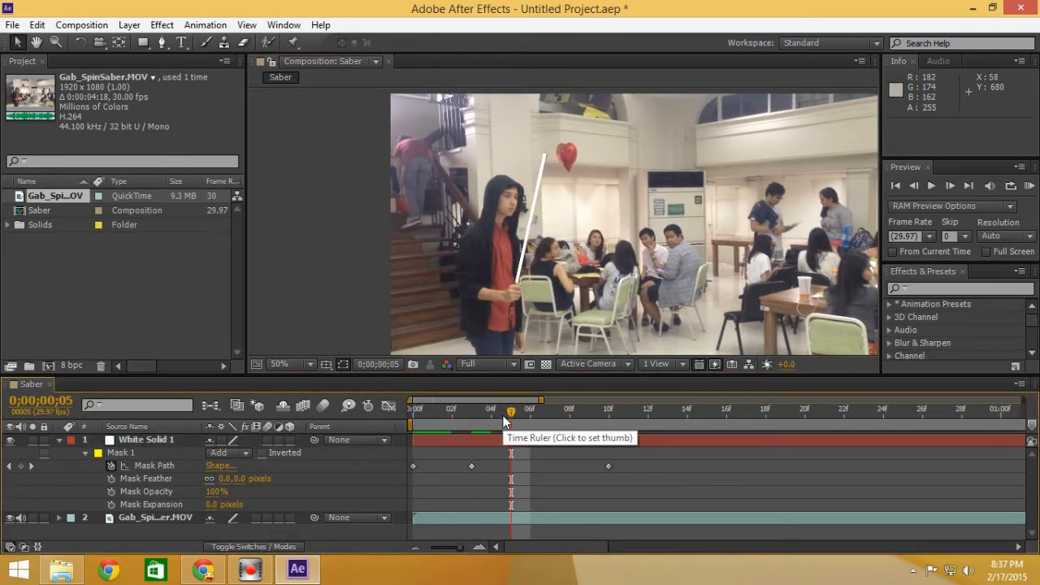
drag(514, 412, 614, 414)
click(608, 467)
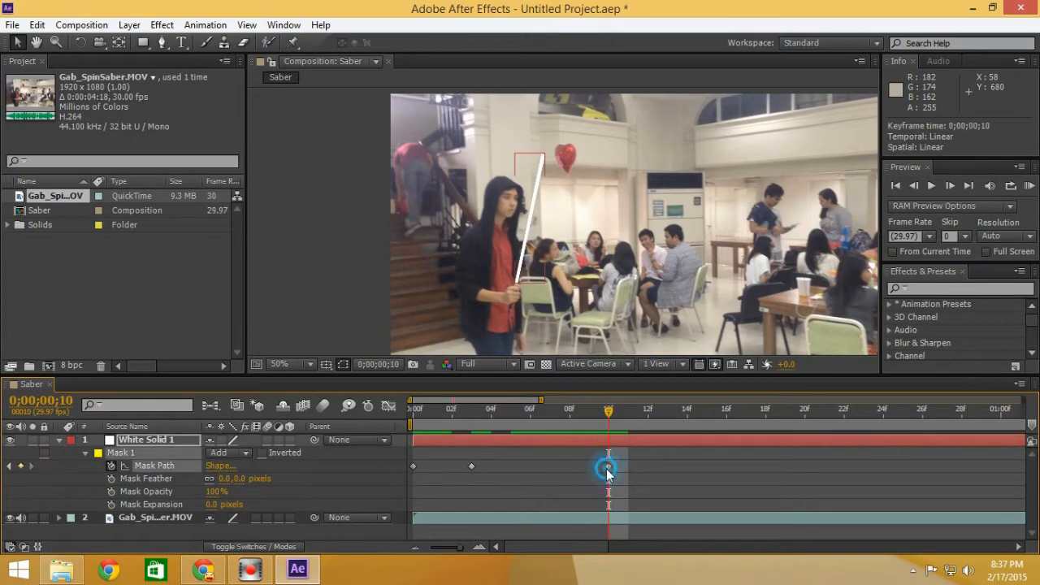
Reshape the mask to match the stick from hand to tip at 0;00;00;15, adding a Mask Path keyframe.
scroll(522, 208, up, 2)
drag(545, 184, 557, 338)
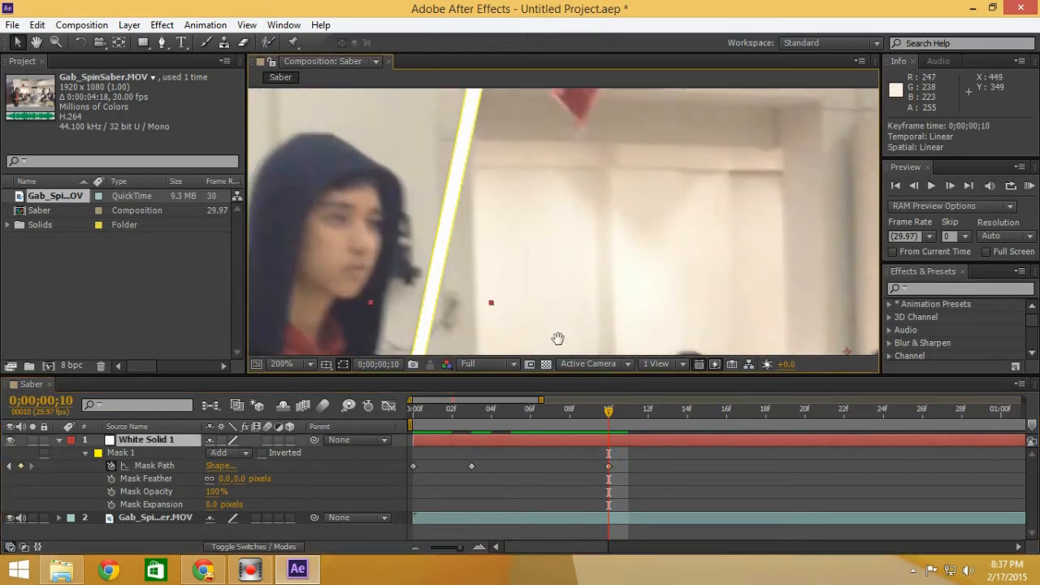
scroll(556, 242, down, 1)
click(707, 411)
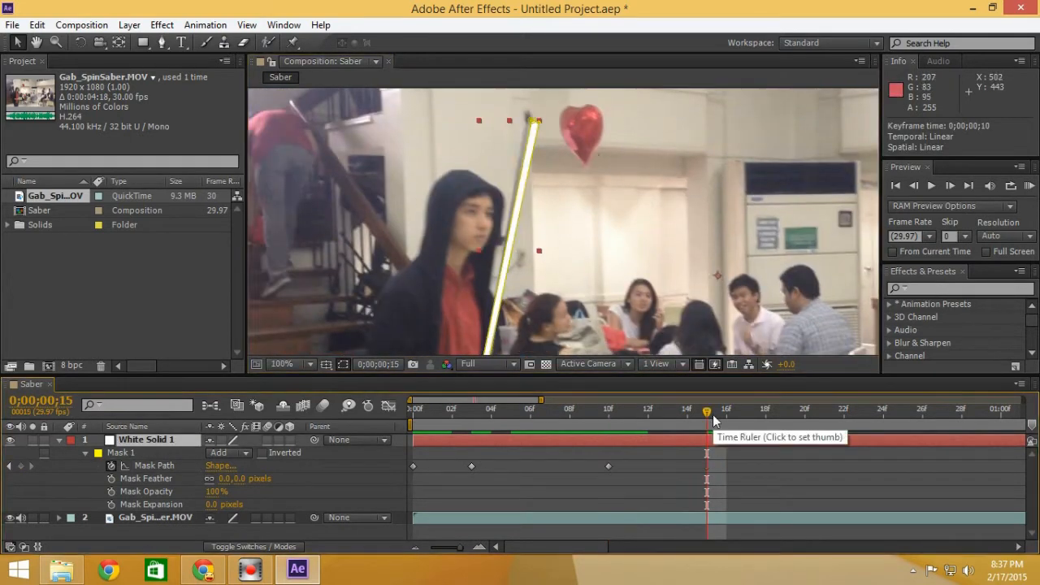
scroll(447, 157, up, 1)
click(449, 156)
scroll(458, 225, down, 2)
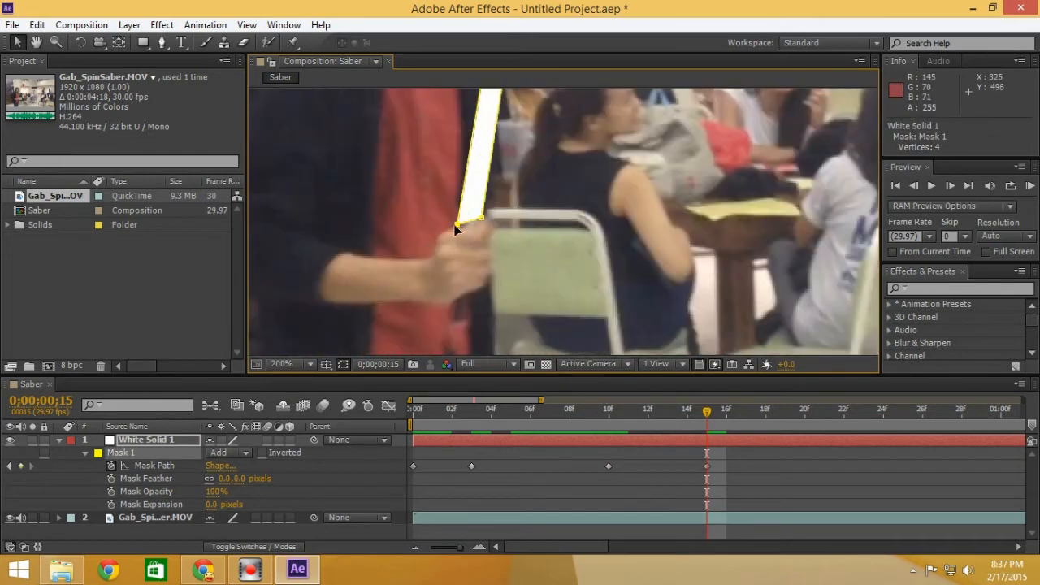
Reshape the mask to follow the tilted stick at 0;00;00;20, adding a Mask Path keyframe.
drag(707, 411, 805, 412)
scroll(532, 186, up, 2)
drag(613, 263, 513, 196)
scroll(528, 130, down, 2)
scroll(541, 317, up, 2)
drag(501, 304, 526, 247)
scroll(527, 317, down, 2)
scroll(532, 114, up, 2)
drag(528, 174, 522, 174)
Move the mask's tip and hand points onto the stick at 0;00;00;24, adding a Mask Path keyframe.
drag(805, 412, 883, 412)
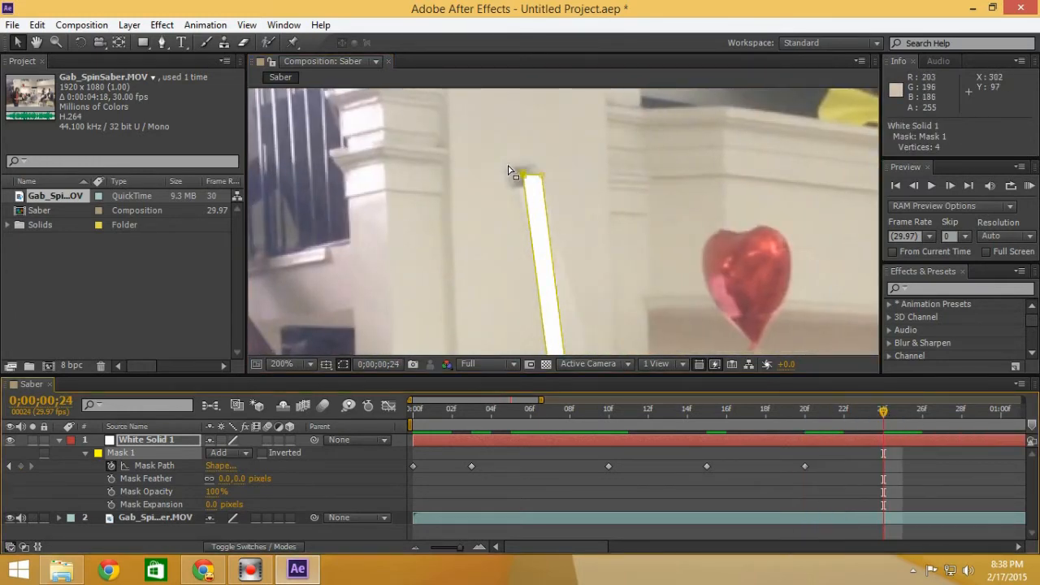
drag(522, 174, 512, 170)
drag(541, 174, 532, 171)
scroll(531, 130, down, 2)
scroll(540, 317, up, 2)
drag(526, 271, 582, 250)
scroll(569, 309, down, 2)
scroll(528, 130, up, 2)
scroll(516, 192, down, 1)
Step back to 0;00;00;21 and lock the footage layer against accidental selection.
key(Page_Up)
key(Page_Up)
key(Page_Up)
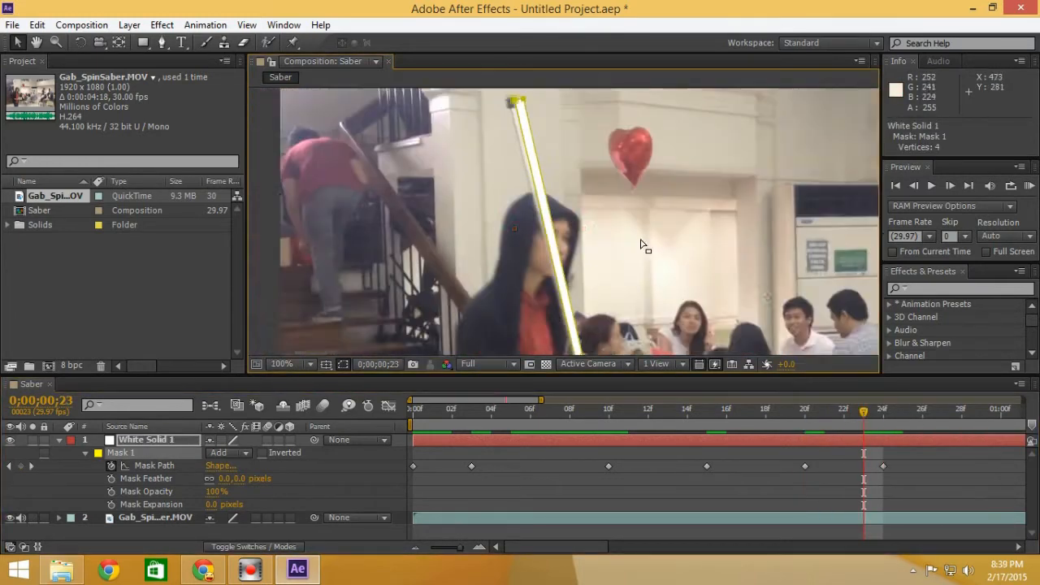
click(641, 244)
scroll(601, 224, up, 1)
click(543, 146)
key(ctrl+l)
Refit the mask points to the stick at 0;00;00;21, adding an in-between Mask Path keyframe.
click(587, 172)
drag(588, 170, 579, 170)
drag(687, 351, 706, 334)
Shift the mask's tip onto the stick at 0;00;00;22, adding a Mask Path keyframe.
key(Page_Down)
scroll(706, 334, up, 1)
click(122, 452)
drag(515, 145, 488, 146)
scroll(489, 148, down, 2)
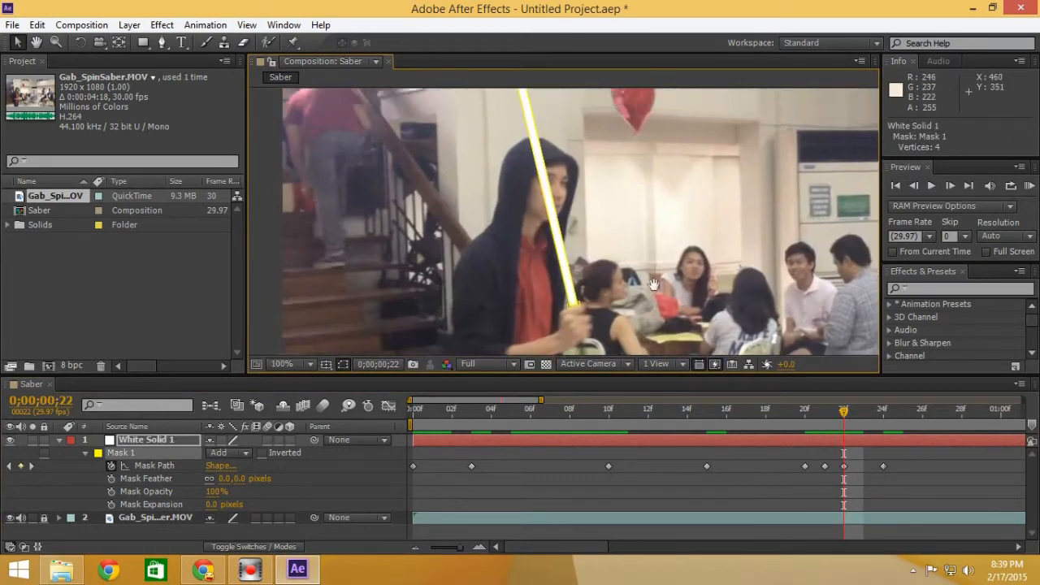
Adjust the mask's tip and lower points to the stick at 0;00;00;23, adding a Mask Path keyframe.
scroll(552, 246, up, 1)
key(Page_Down)
drag(529, 201, 522, 201)
drag(666, 346, 630, 224)
drag(630, 305, 552, 89)
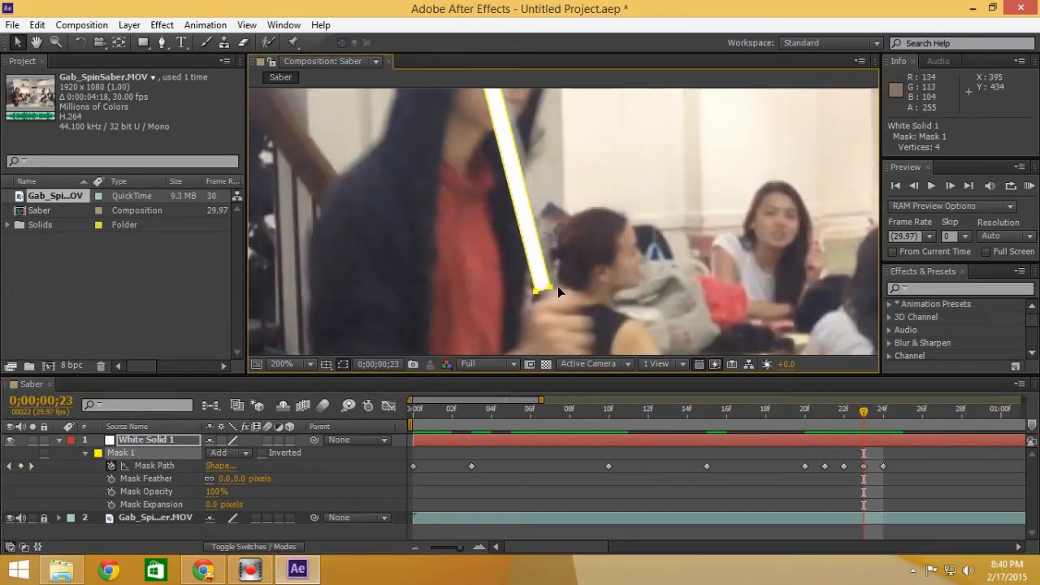
drag(550, 292, 552, 290)
click(435, 283)
drag(418, 162, 455, 354)
drag(607, 205, 639, 300)
scroll(637, 325, down, 1)
Advance to 0;00;00;28 and select Mask 1 and its tip on White Solid 1 for refitting.
drag(760, 419, 883, 418)
key(Page_Down)
key(Page_Down)
drag(621, 114, 512, 53)
drag(923, 411, 962, 411)
key(alt+Tab)
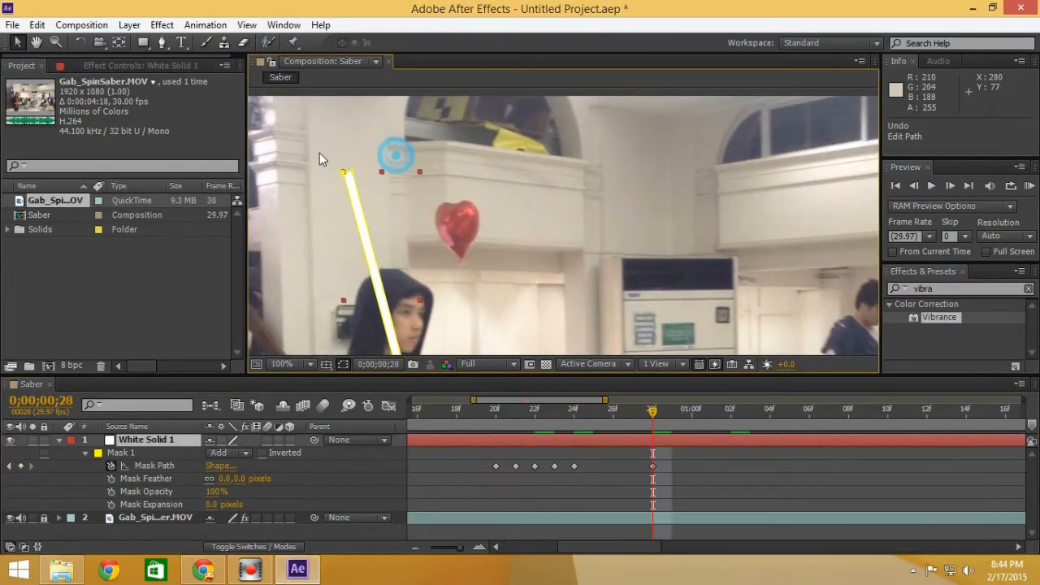
click(131, 455)
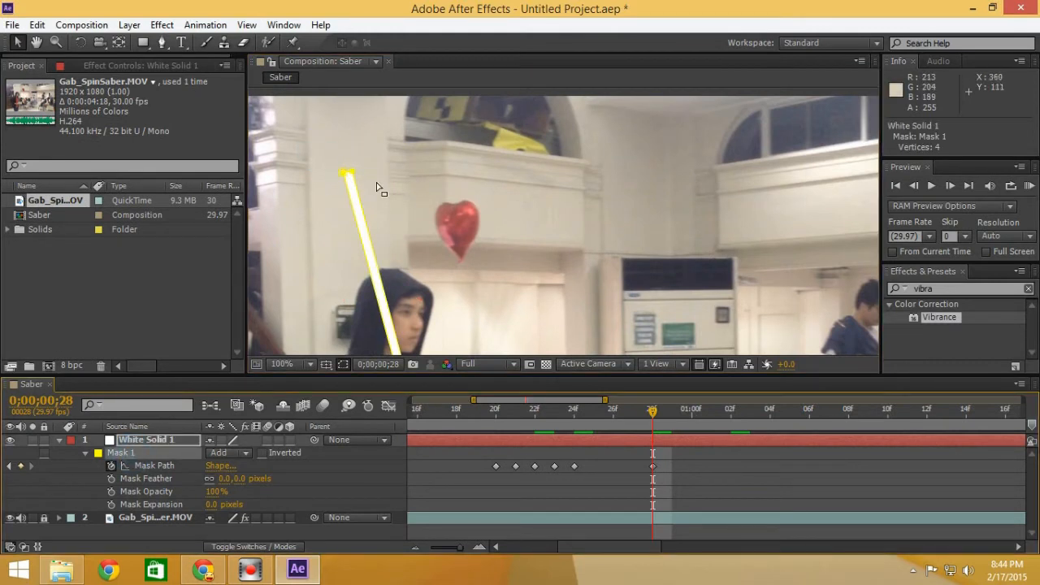
click(361, 162)
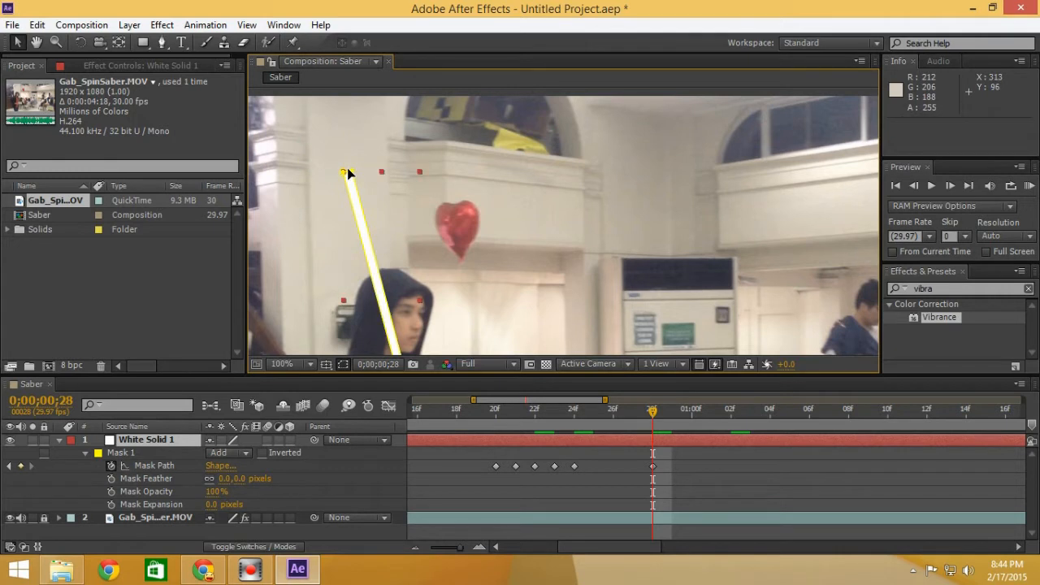
Spread the mask's two tip points over the blurred stick at 0;00;00;28 and realign its lower points, updating the Mask Path keyframe.
drag(353, 173, 561, 189)
drag(340, 174, 487, 156)
key(space)
drag(347, 211, 324, 95)
drag(402, 314, 449, 313)
click(479, 293)
drag(561, 252, 560, 317)
drag(577, 179, 571, 231)
click(557, 191)
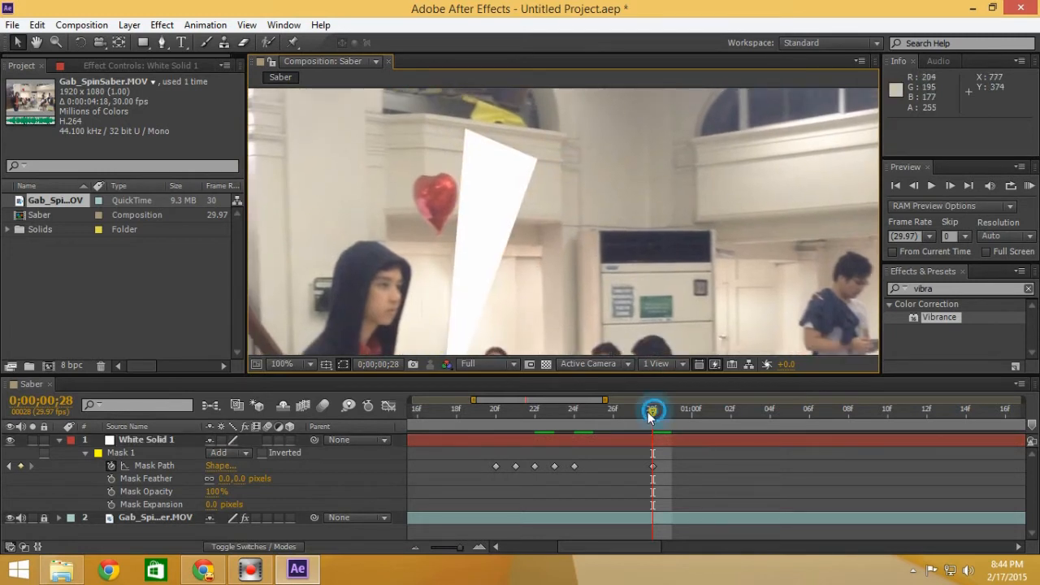
Compare the interpolated mask with the blurred stick on the frames between 0;00;00;24 and 0;00;00;28.
drag(652, 412, 636, 415)
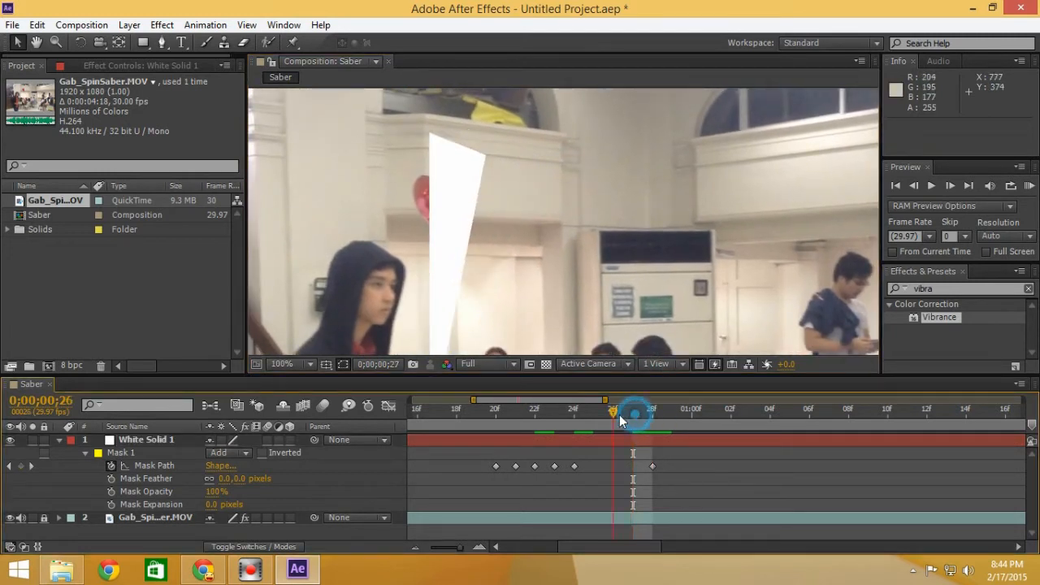
click(619, 414)
click(588, 414)
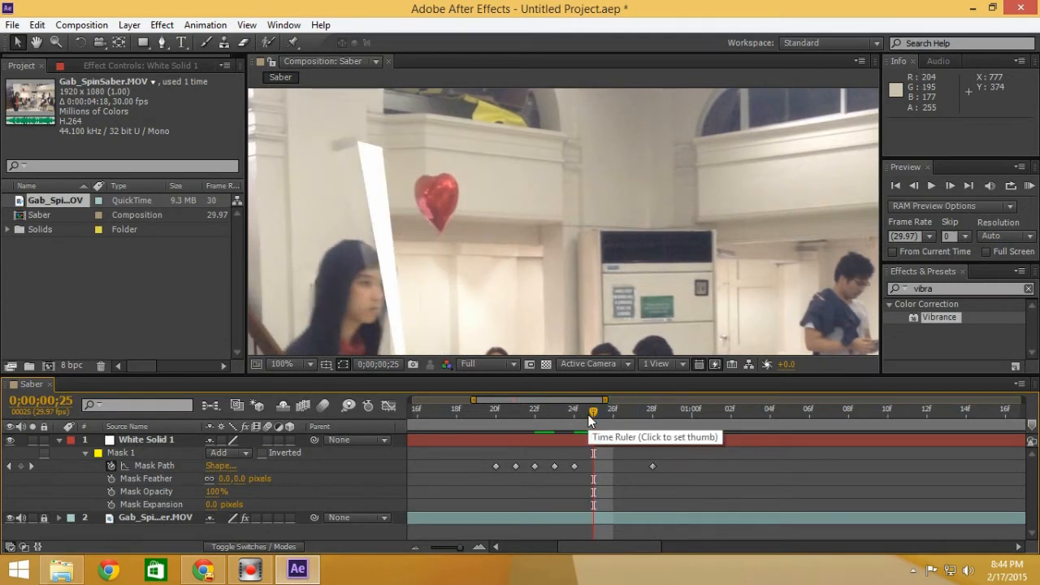
click(575, 414)
click(587, 414)
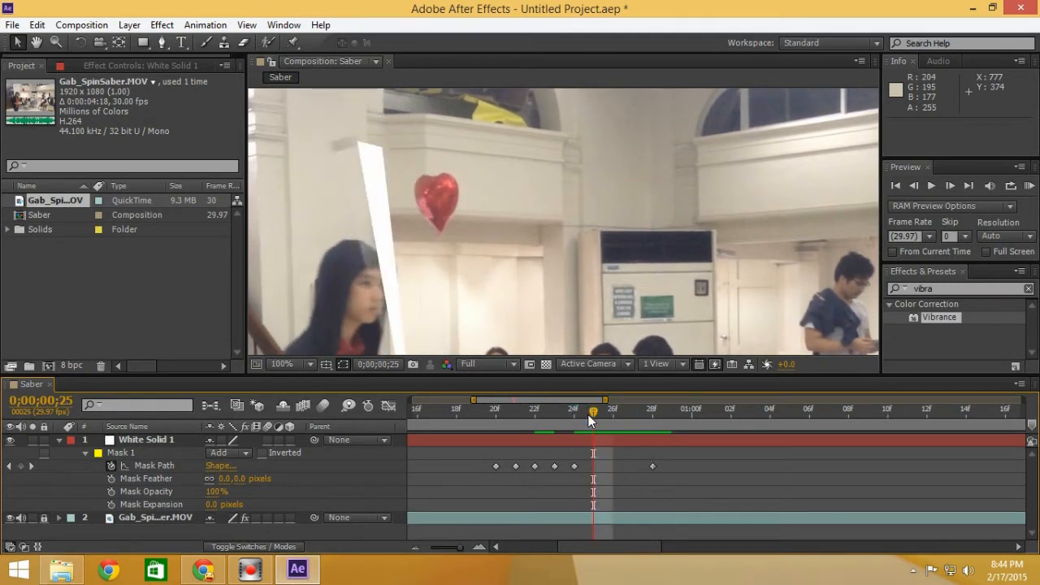
click(604, 410)
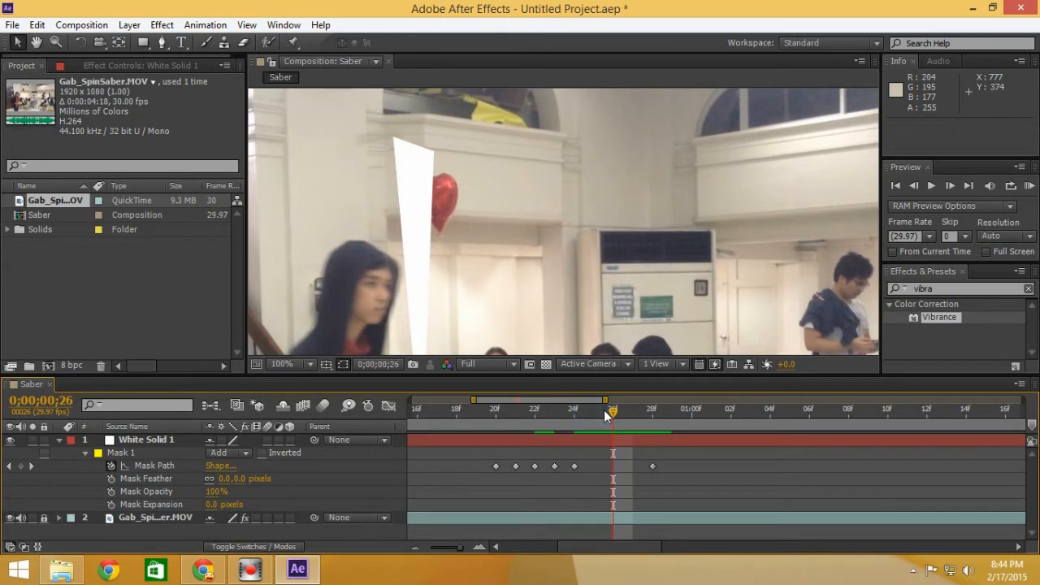
click(603, 410)
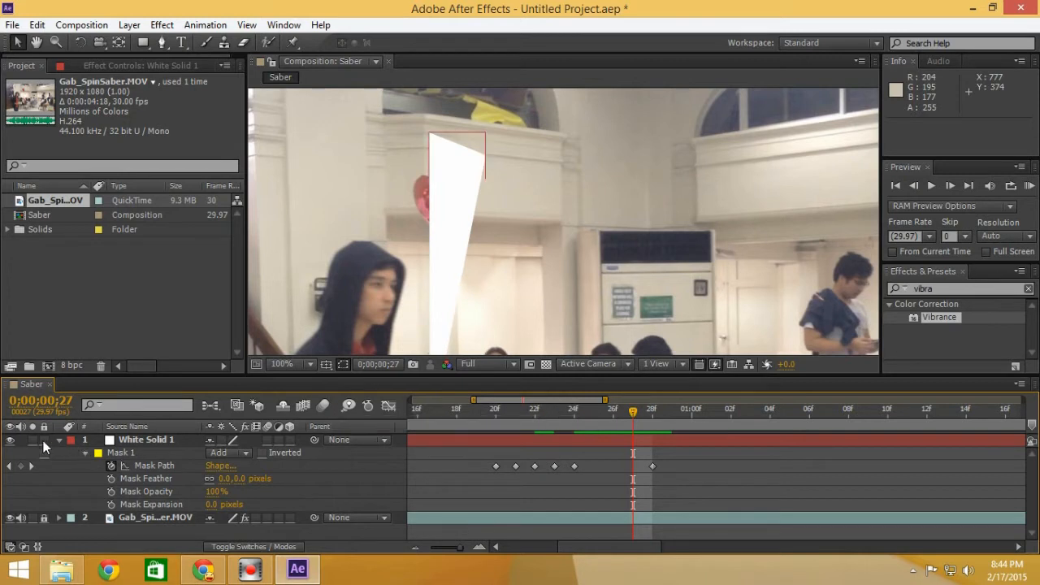
Add a Mask Path keyframe at 0;00;00;27 and adjust the mask's points to the blurred stick.
click(20, 466)
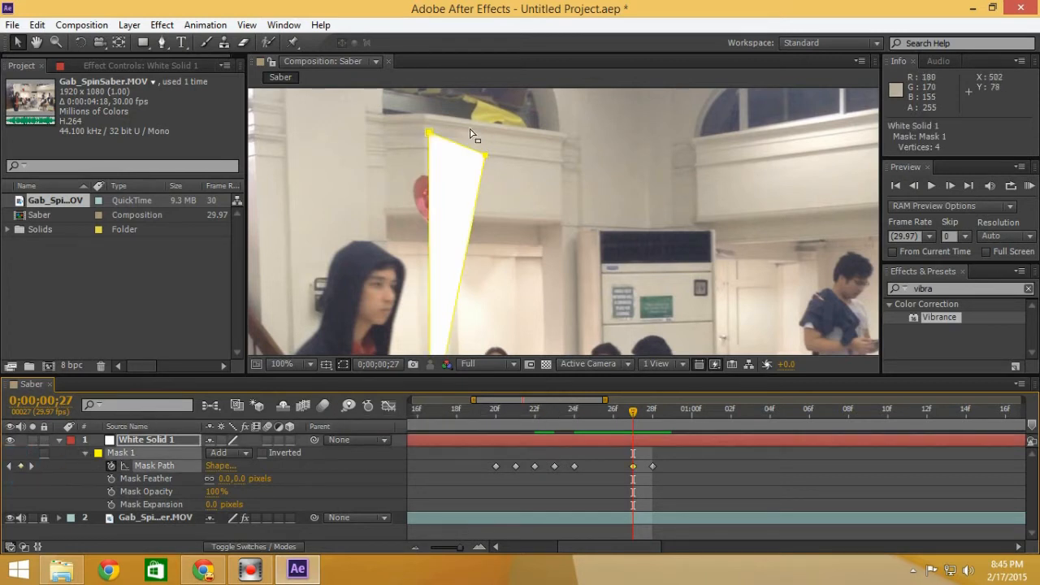
drag(428, 133, 399, 132)
key(ctrl+z)
click(390, 134)
drag(485, 154, 460, 136)
scroll(461, 140, down, 3)
key(ctrl+z)
drag(420, 325, 429, 323)
Shift the mask's tip at 0;00;00;25, adding a Mask Path keyframe, and check the fit at 0;00;00;26.
drag(633, 413, 593, 414)
drag(417, 137, 403, 130)
drag(504, 243, 499, 118)
drag(593, 413, 614, 413)
drag(560, 122, 560, 235)
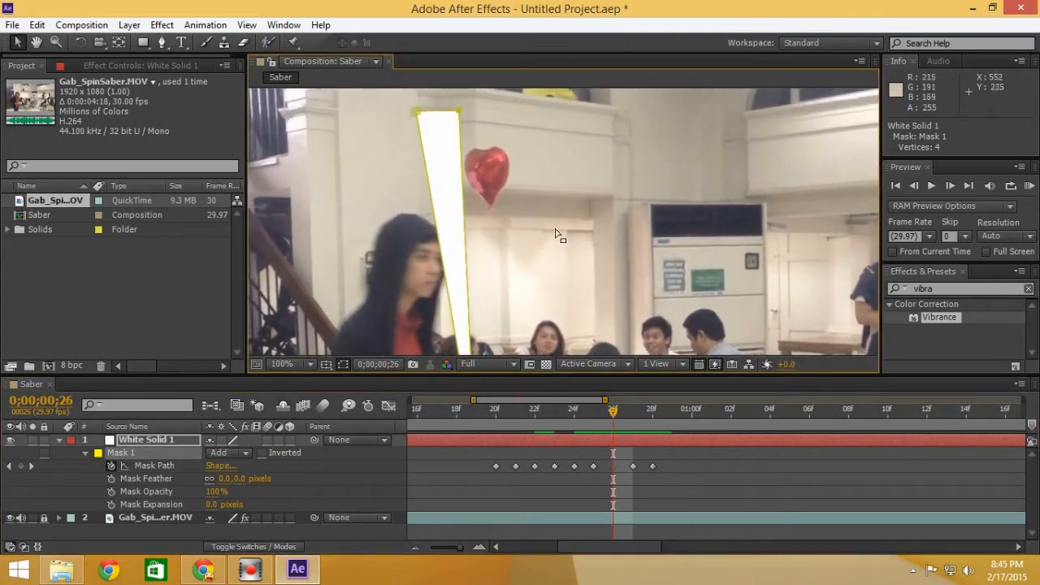
Move the mask's tip points below the frame to follow the stick's swing at 0;00;01;05, adding a Mask Path keyframe.
drag(618, 412, 722, 420)
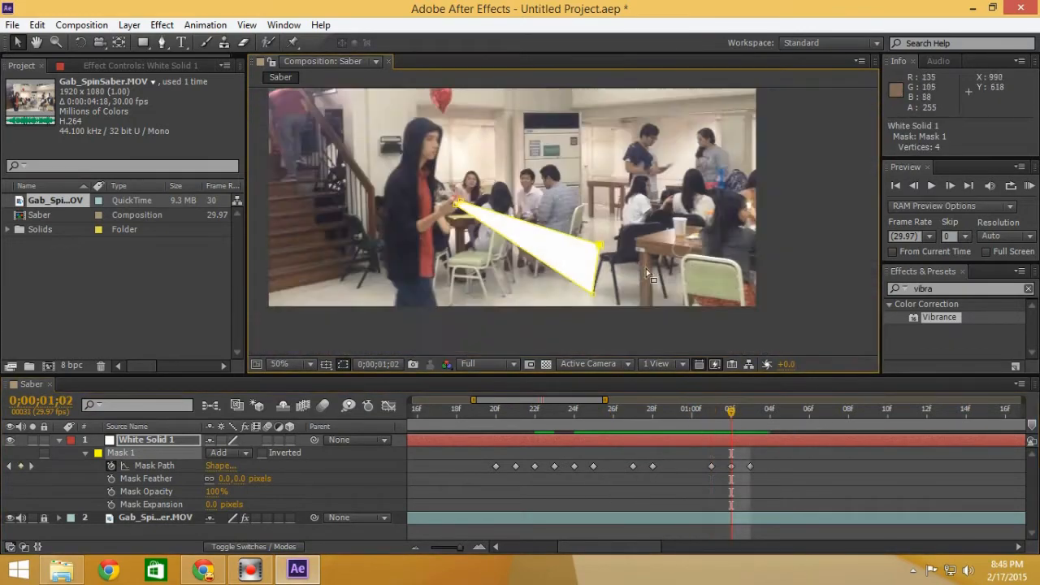
drag(750, 421, 788, 420)
scroll(508, 241, up, 1)
drag(408, 171, 404, 175)
drag(487, 277, 498, 195)
drag(569, 329, 346, 365)
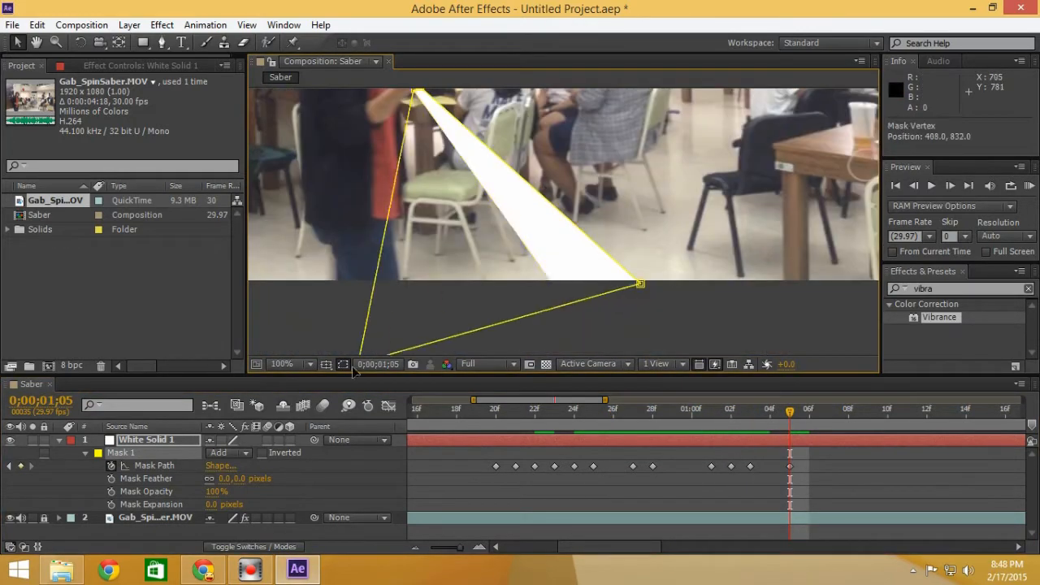
drag(641, 285, 535, 435)
scroll(567, 313, down, 1)
drag(566, 314, 580, 311)
Shift both tip points along the stick's swing at 0;00;01;06 and 0;00;01;07, adding a Mask Path keyframe on each frame.
drag(789, 420, 809, 420)
drag(485, 316, 424, 326)
drag(580, 311, 499, 331)
drag(809, 418, 829, 418)
drag(424, 327, 369, 304)
drag(498, 330, 425, 320)
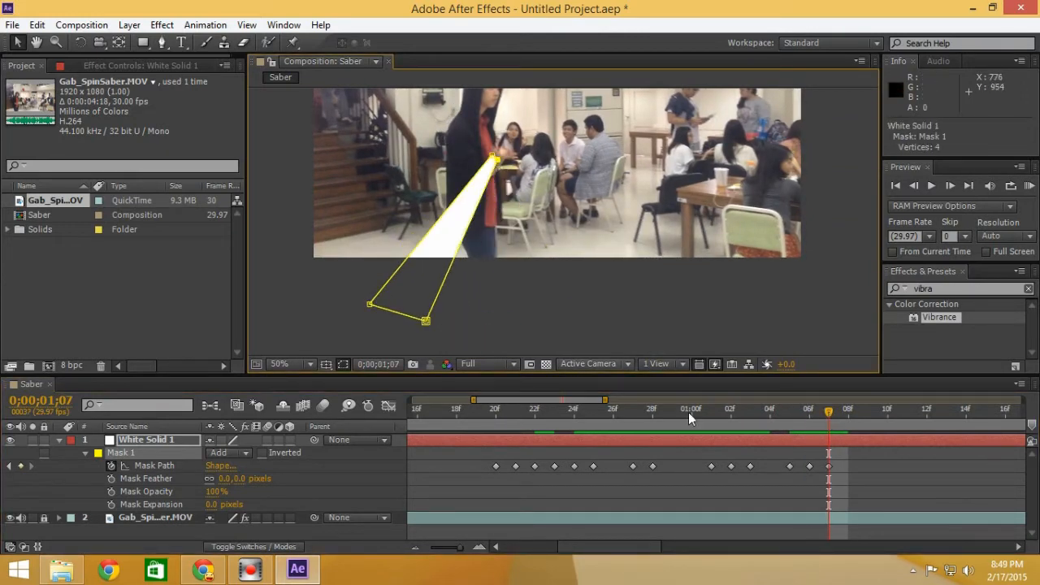
Continue fitting the mask to the swinging stick at 0;00;01;09.
drag(829, 418, 868, 418)
drag(487, 277, 507, 315)
drag(389, 343, 407, 242)
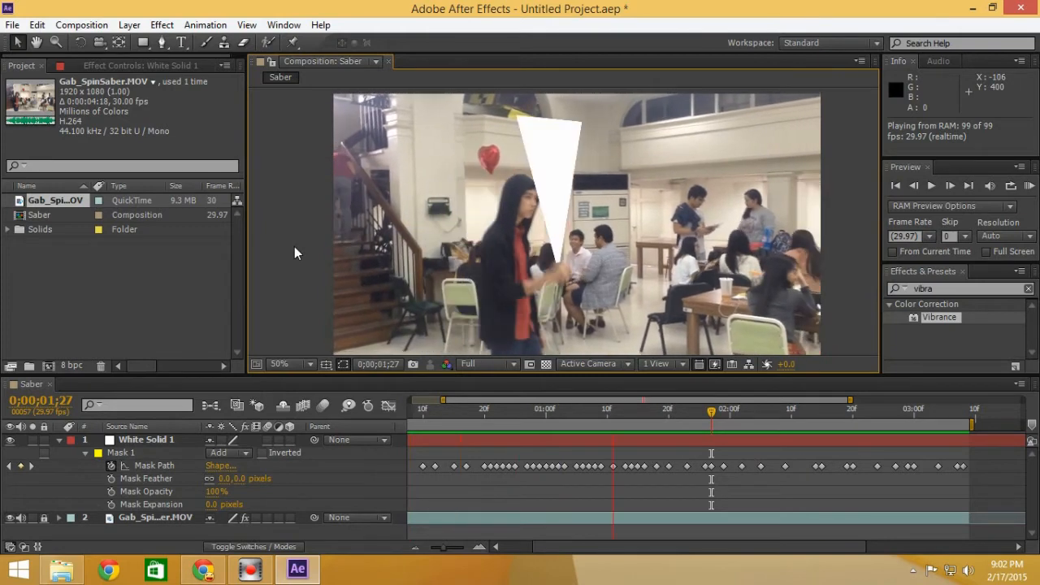
Stop the RAM preview and examine the mask's edges at the saber's tip on the first frame.
key(space)
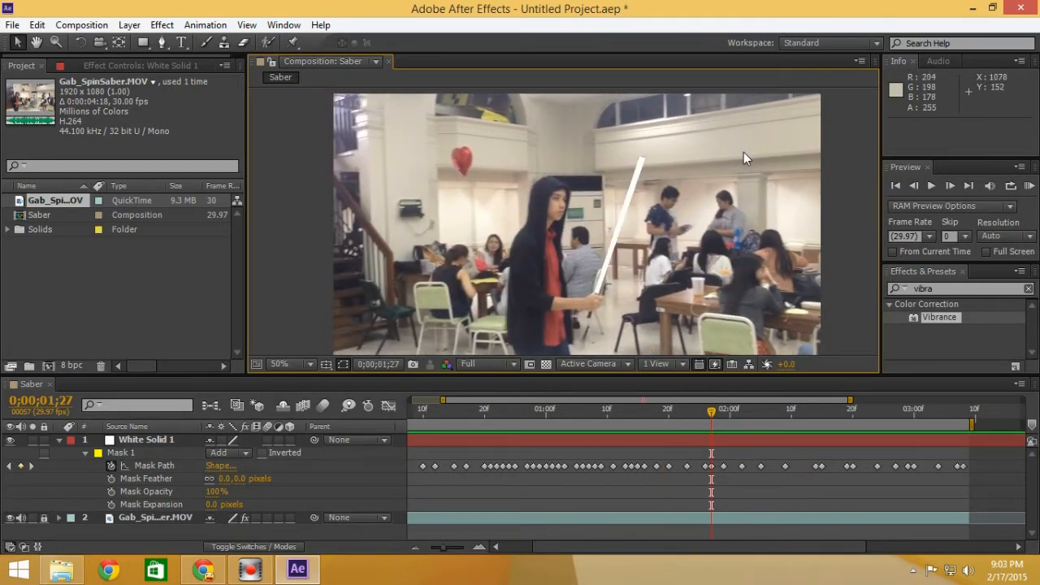
scroll(423, 227, up, 5)
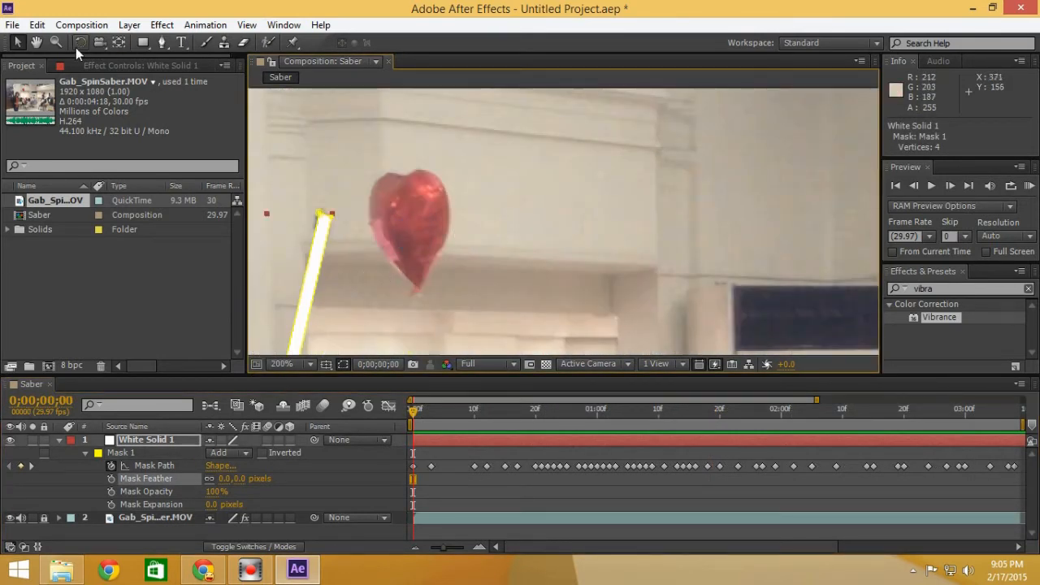
click(364, 204)
scroll(394, 289, up, 2)
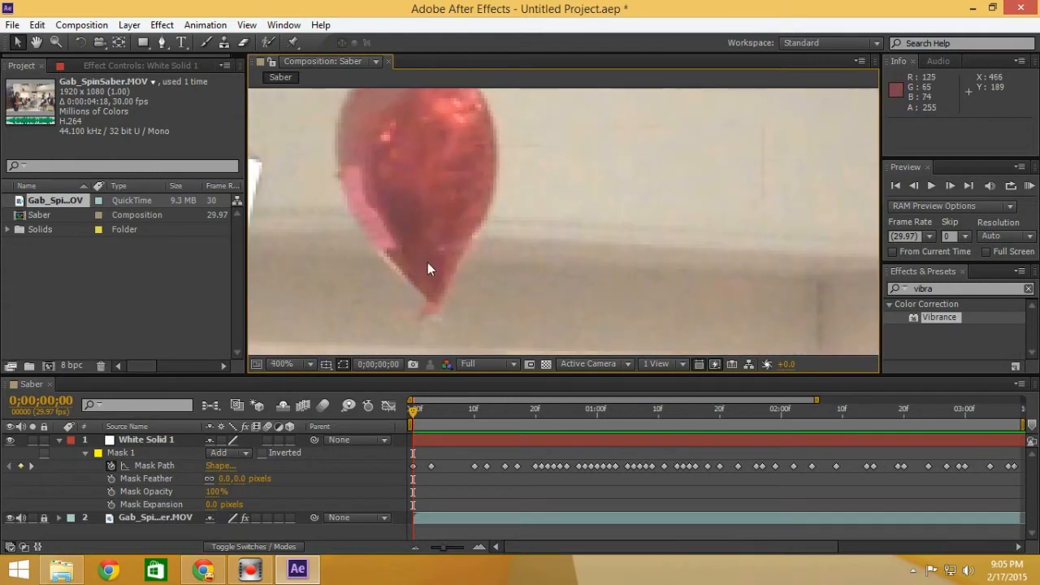
scroll(598, 241, up, 1)
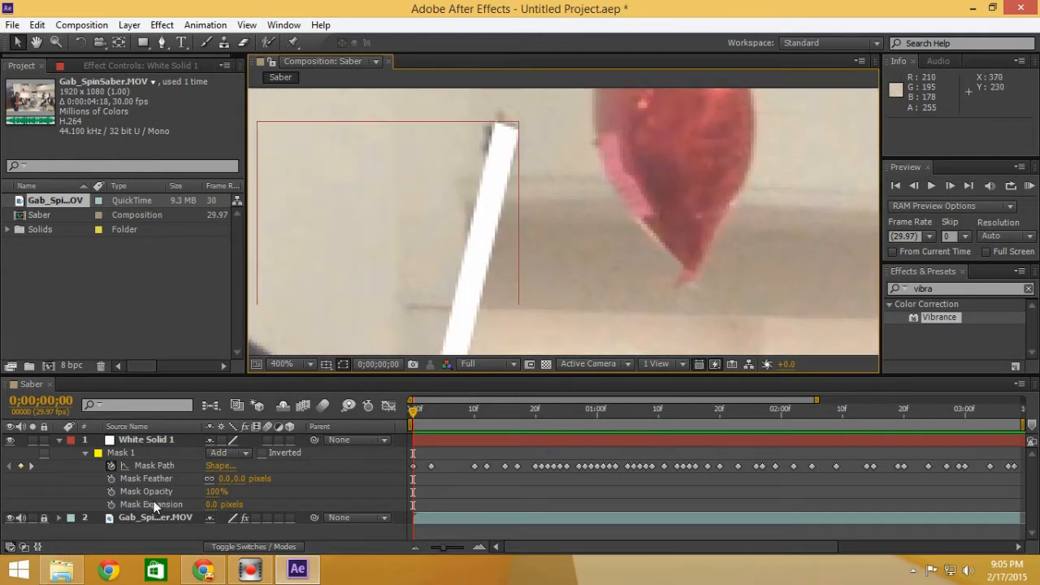
Try a Mask Feather of 1 pixel on Mask 1 and increase it to 3 pixels.
click(163, 481)
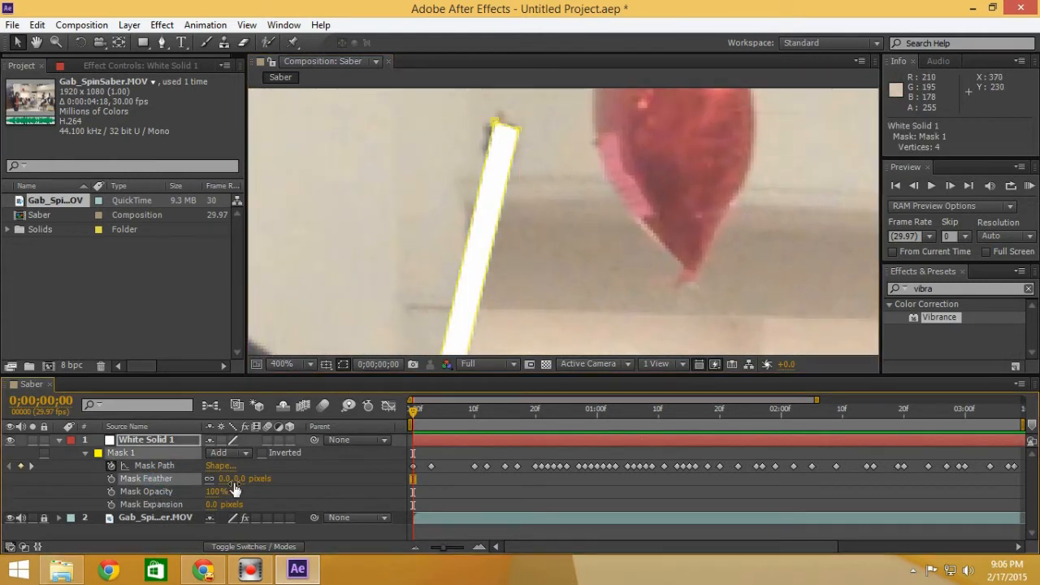
click(239, 479)
text(1)
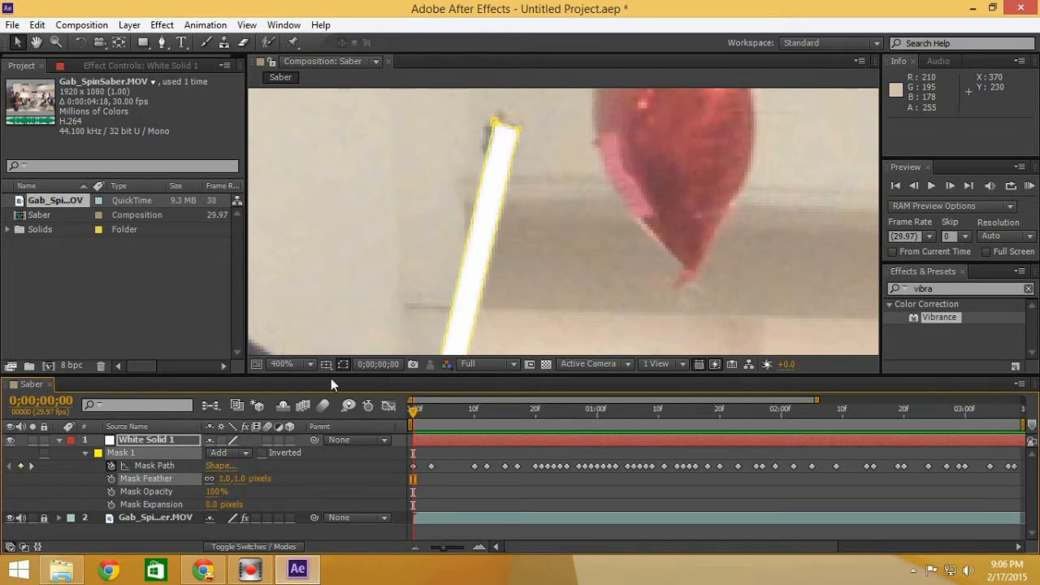
click(365, 268)
click(244, 480)
text(3)
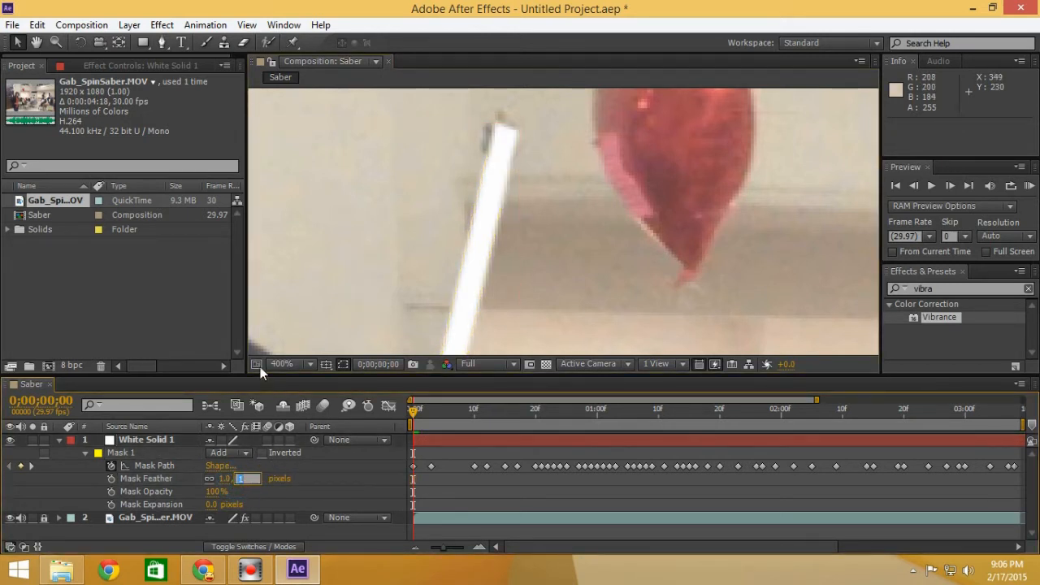
key(Return)
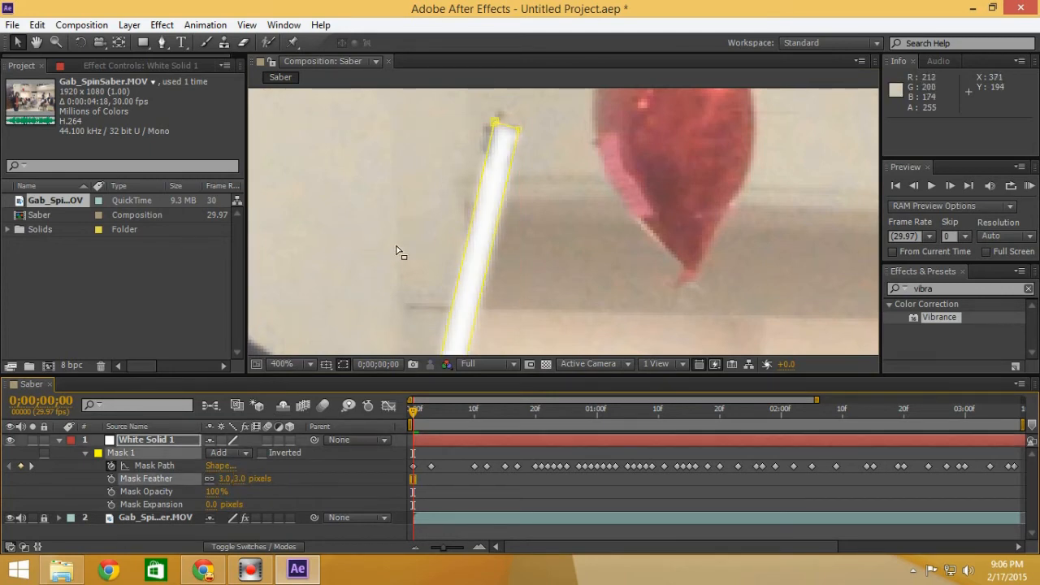
Inspect the feathered saber's edges near and far, and open the Mask Feather value for editing.
scroll(592, 255, down, 2)
drag(594, 306, 584, 172)
click(575, 208)
scroll(574, 213, up, 4)
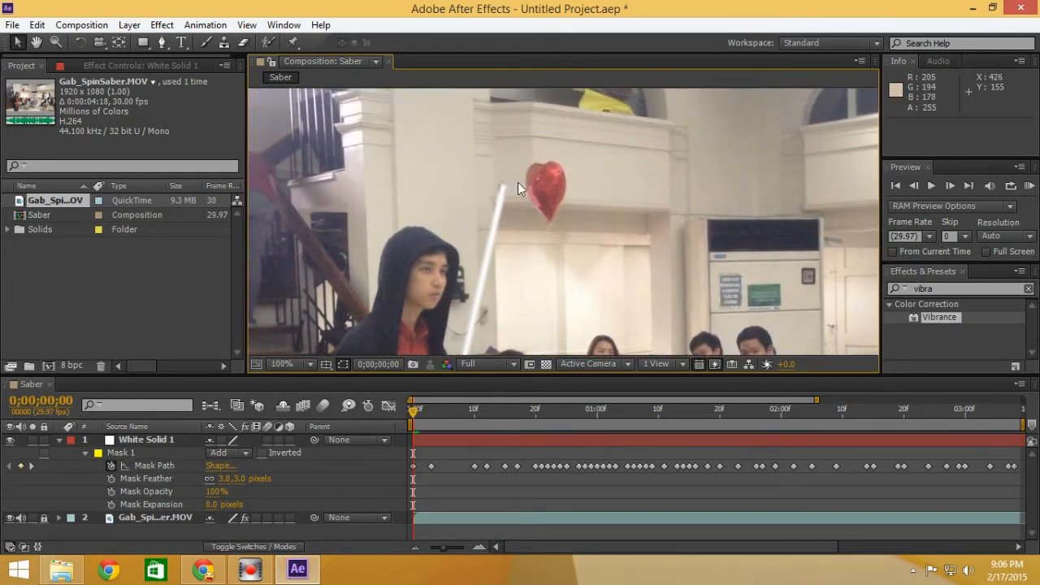
drag(457, 169, 608, 289)
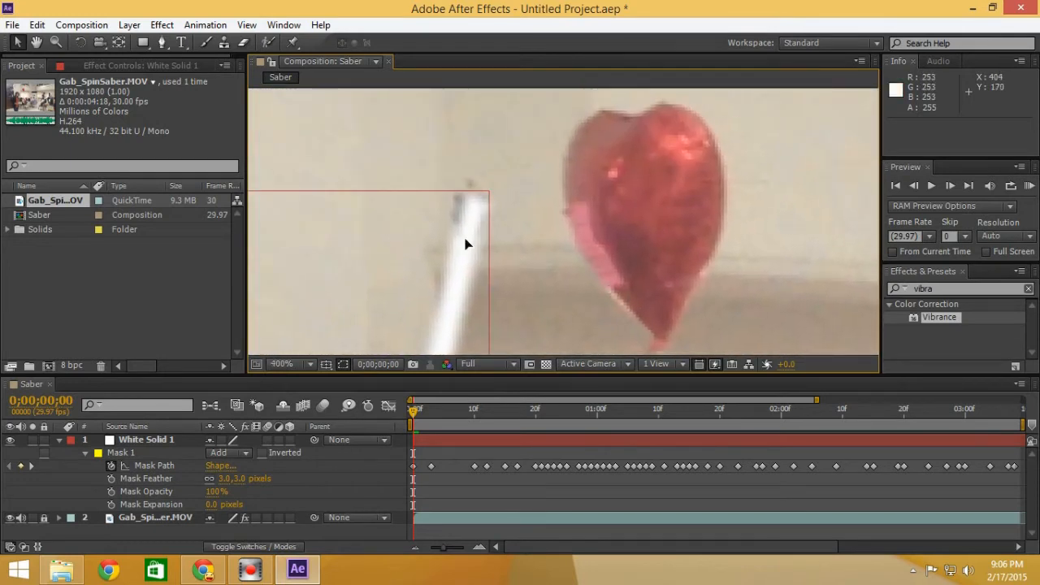
click(464, 239)
click(241, 478)
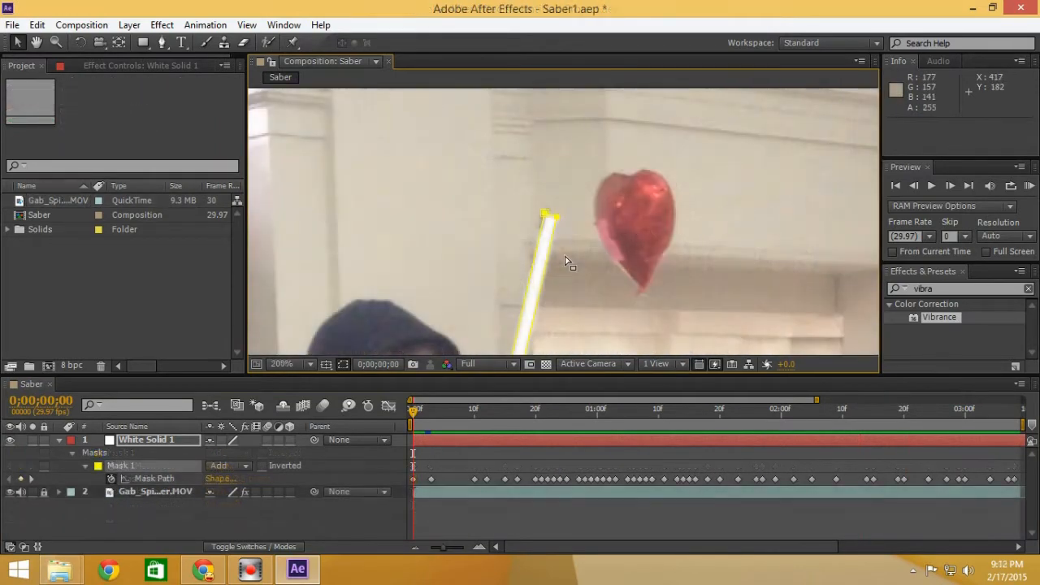
Add a vertex at the middle of the mask's tip edge on the first frame using the Convert Vertex tool, with curve handles along the edge.
scroll(425, 127, down, 2)
scroll(439, 195, down, 3)
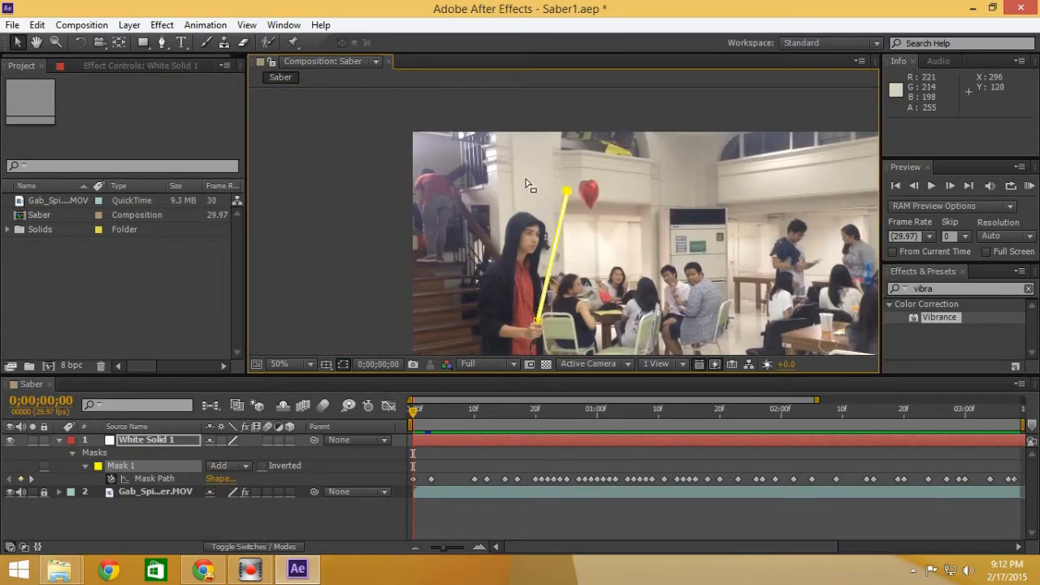
scroll(431, 207, up, 5)
scroll(430, 205, up, 1)
drag(306, 242, 620, 171)
scroll(614, 169, up, 1)
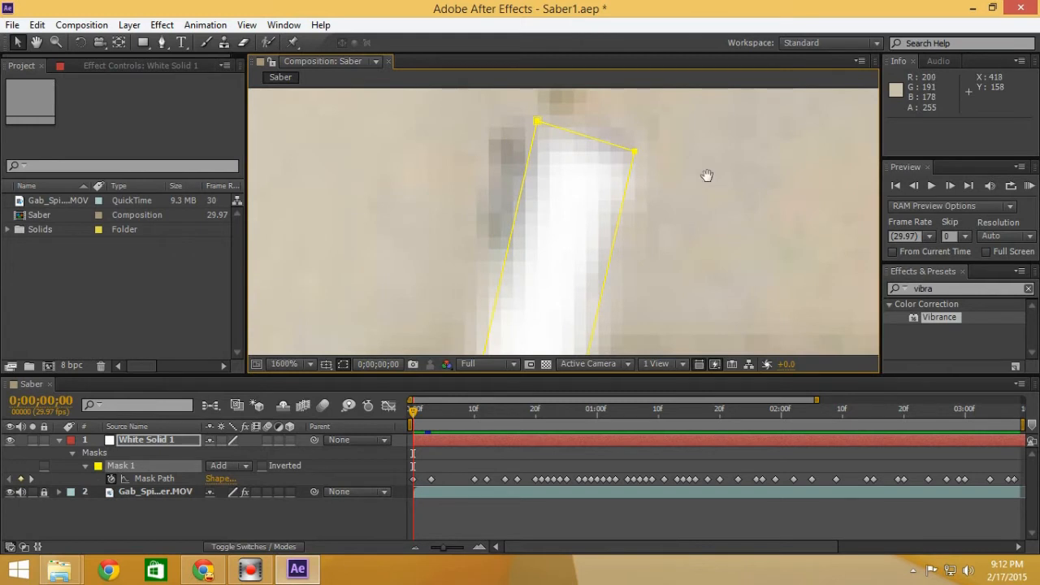
drag(707, 174, 666, 262)
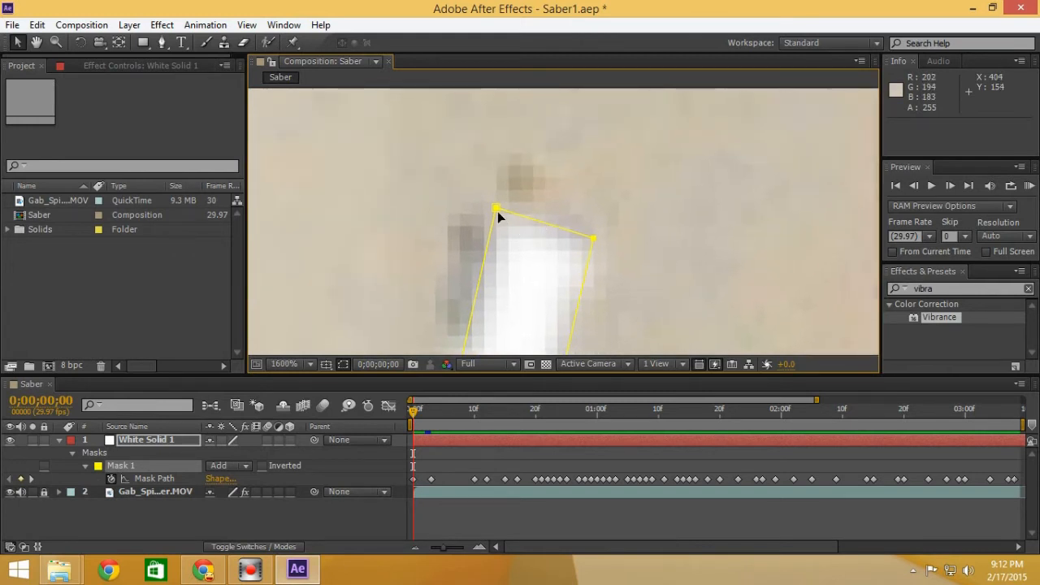
click(162, 45)
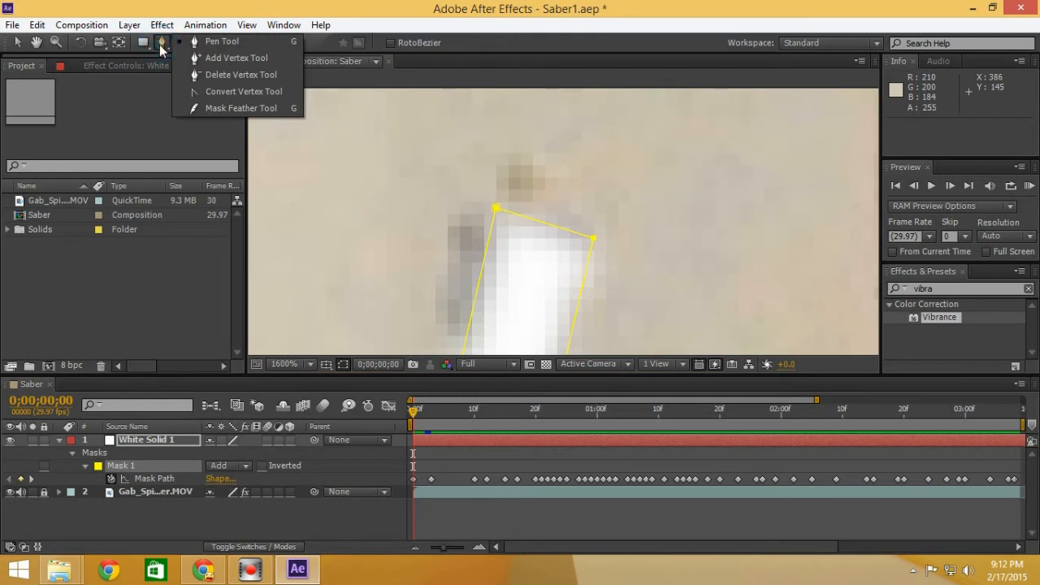
click(236, 91)
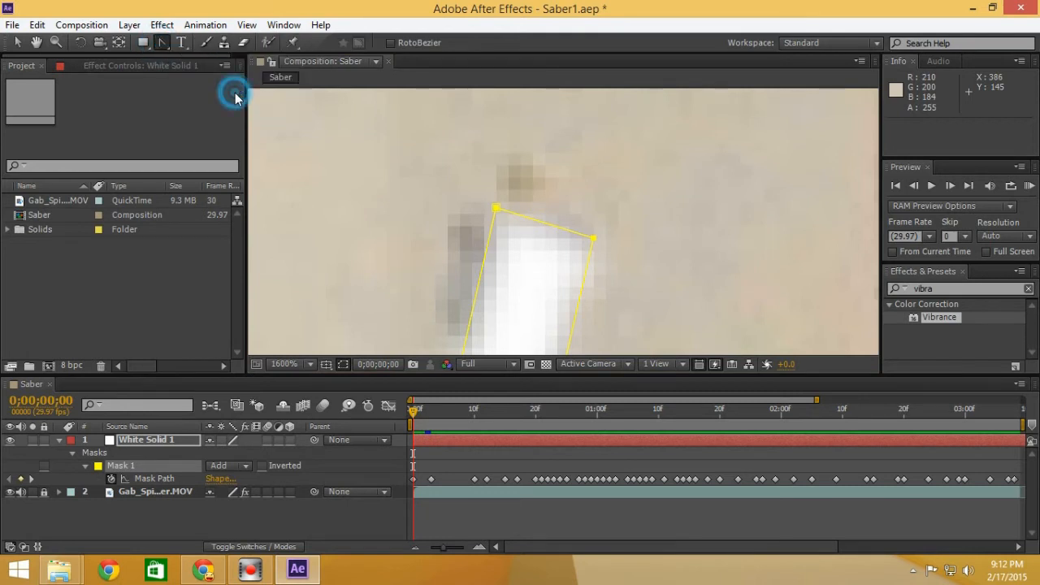
click(543, 223)
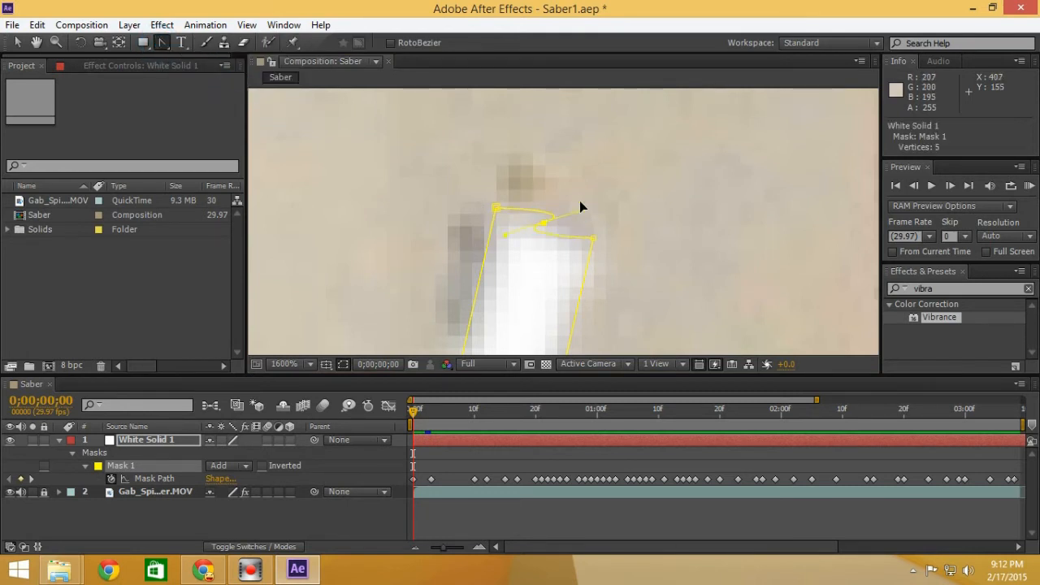
click(504, 214)
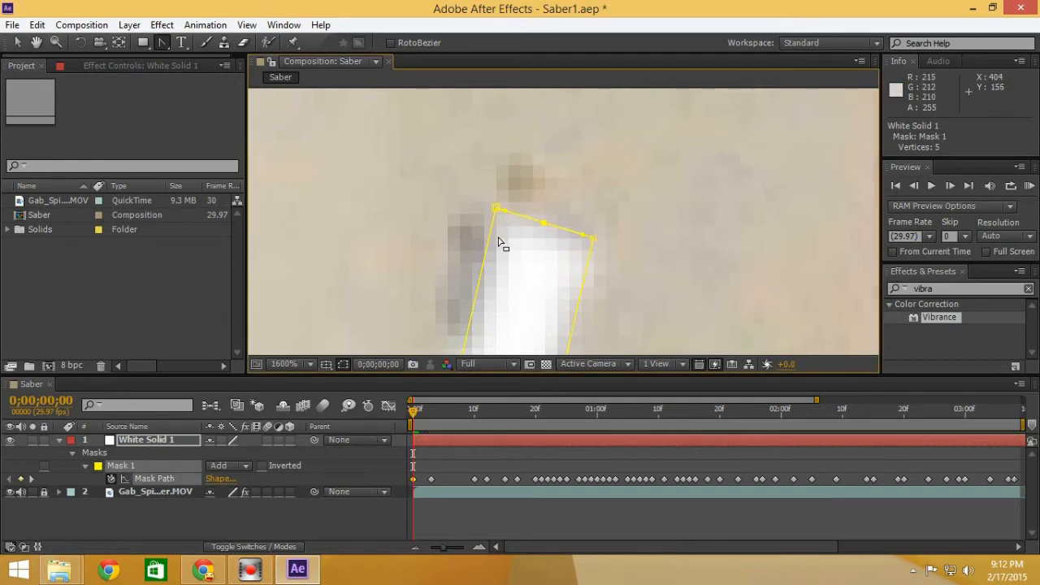
Pull the added tip vertex outward and adjust its curve handles to round the mask's tip.
key(v)
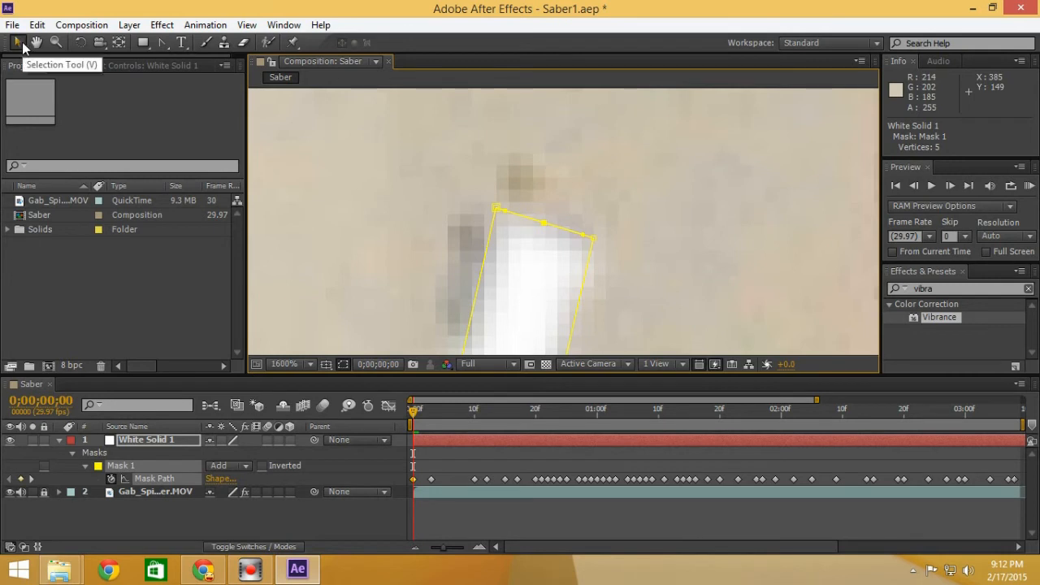
drag(542, 221, 614, 199)
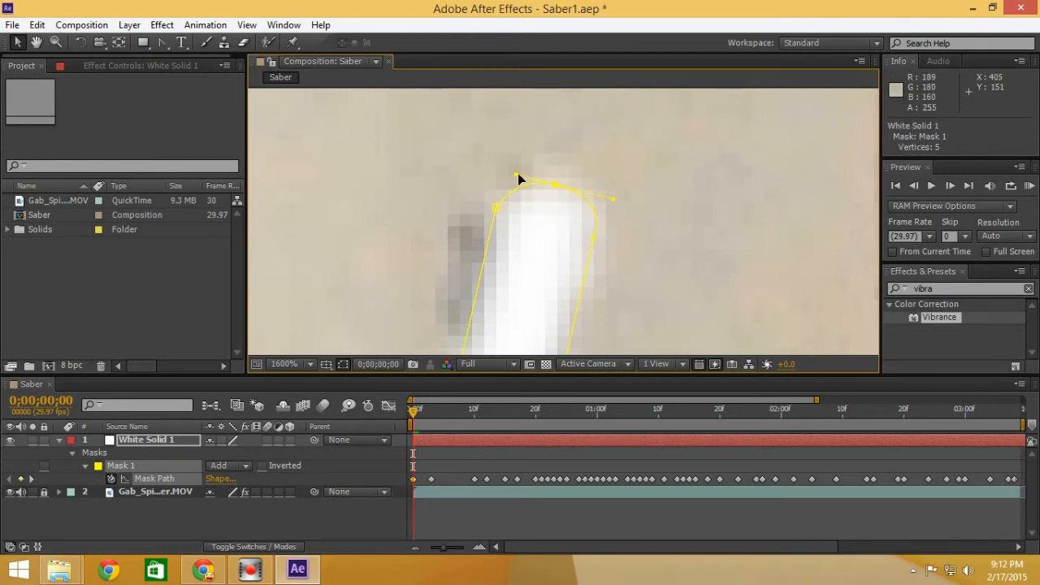
Adjust the curve handle of the mask's tip vertex on the first frame and inspect the rounded saber tip.
drag(487, 162, 502, 169)
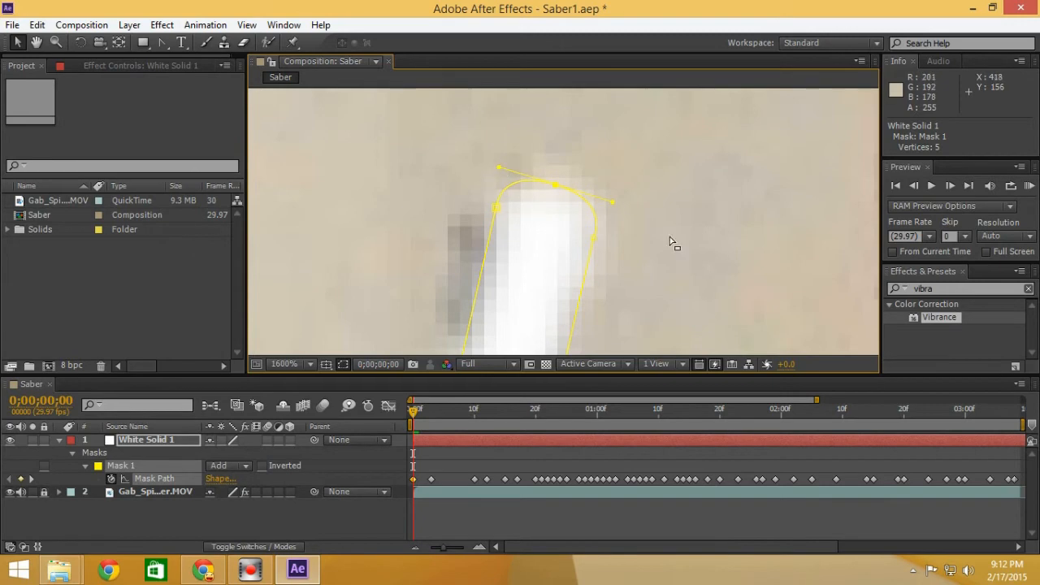
key(comma)
key(comma)
click(636, 273)
scroll(635, 273, down, 3)
click(441, 534)
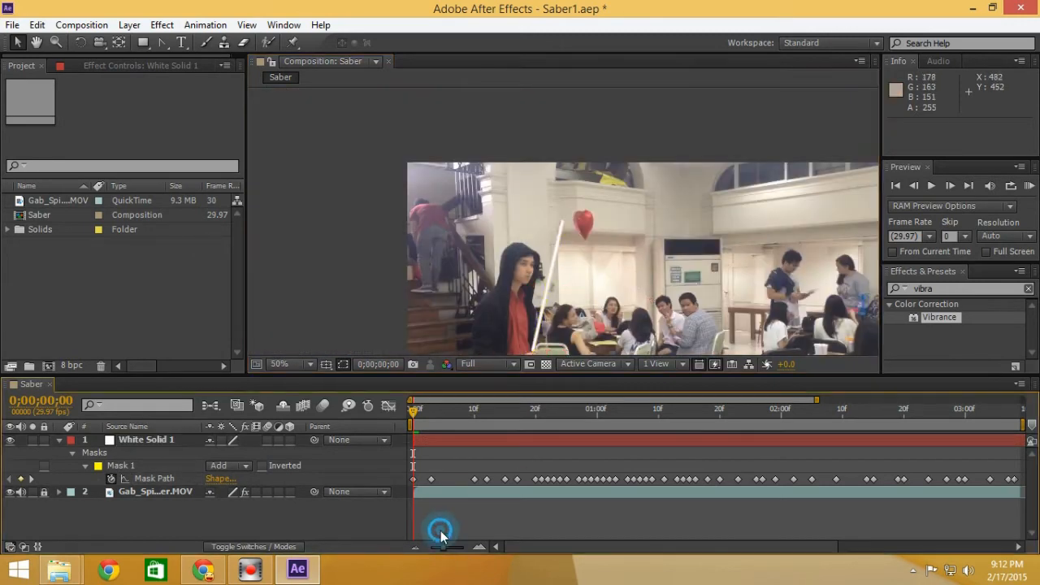
scroll(511, 273, up, 6)
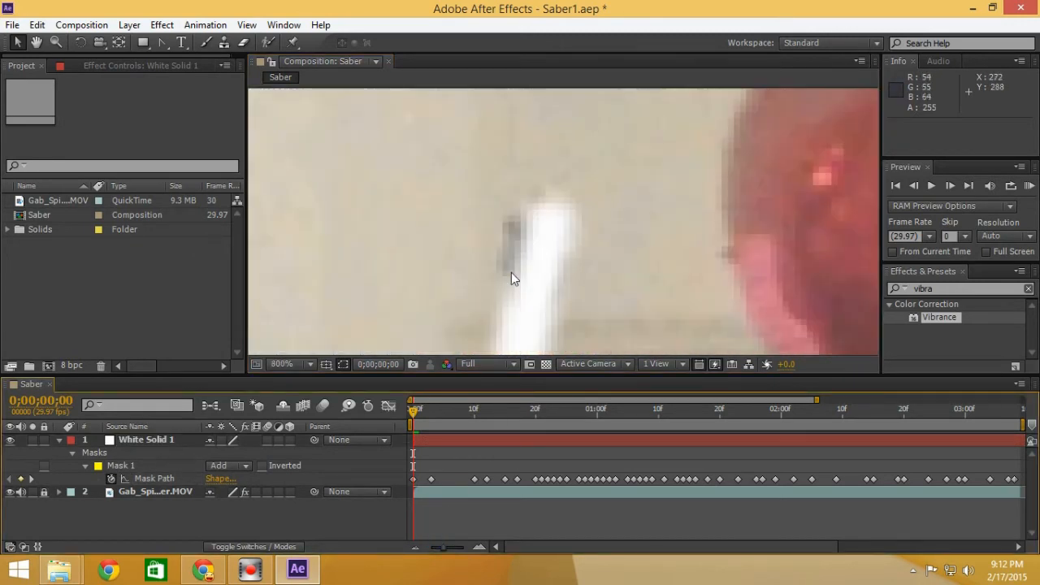
Move the left corner vertex of the mask's tip outward on the first frame and slightly adjust the right corner vertex.
click(551, 244)
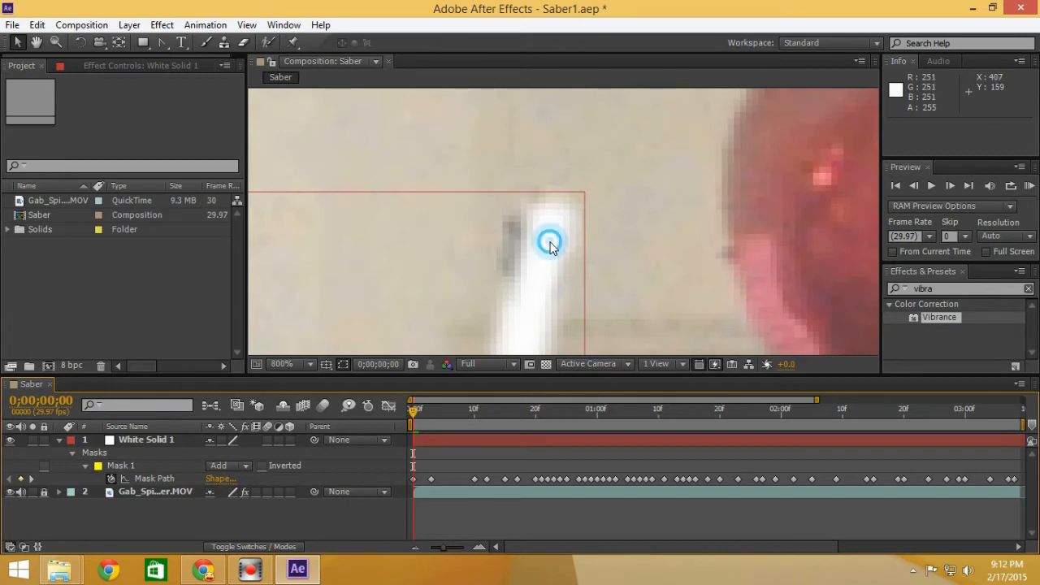
scroll(544, 209, up, 1)
drag(493, 206, 468, 219)
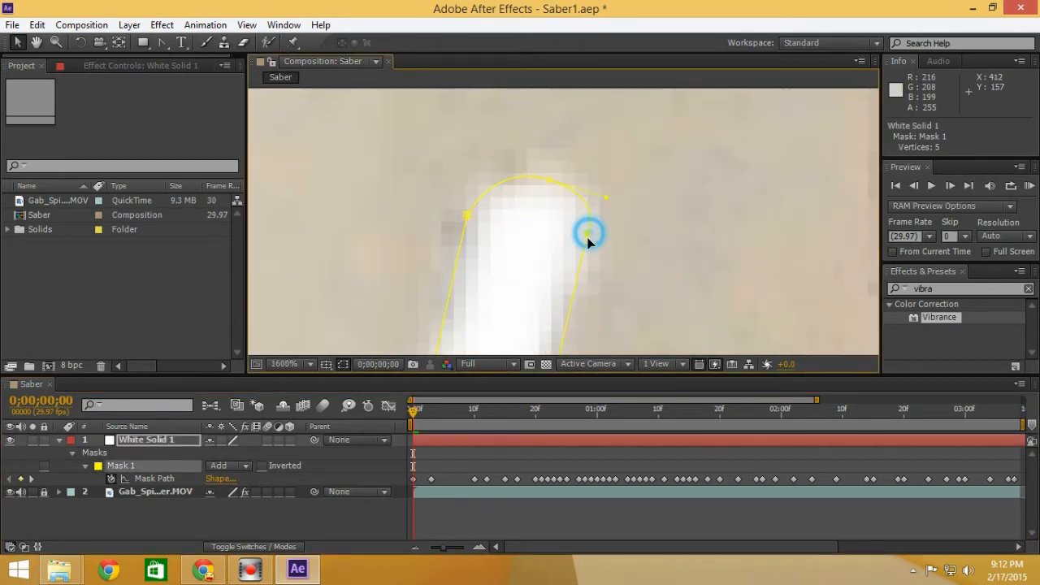
drag(588, 237, 587, 235)
scroll(627, 294, down, 1)
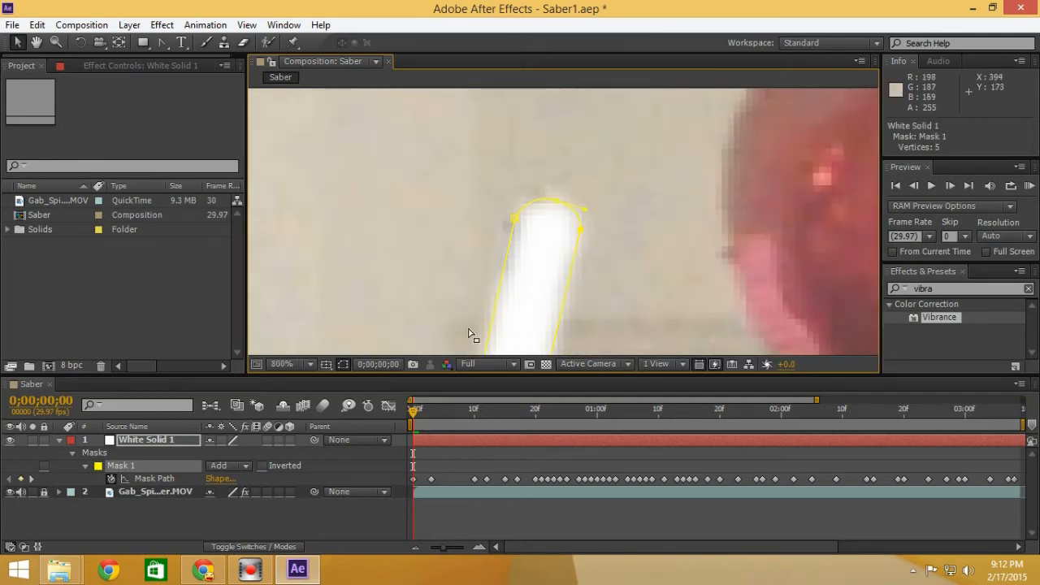
Round the mask's tip at frame 3 by pulling its middle vertex outward and adding curve handles with the Convert Vertex tool.
key(k)
scroll(543, 227, up, 1)
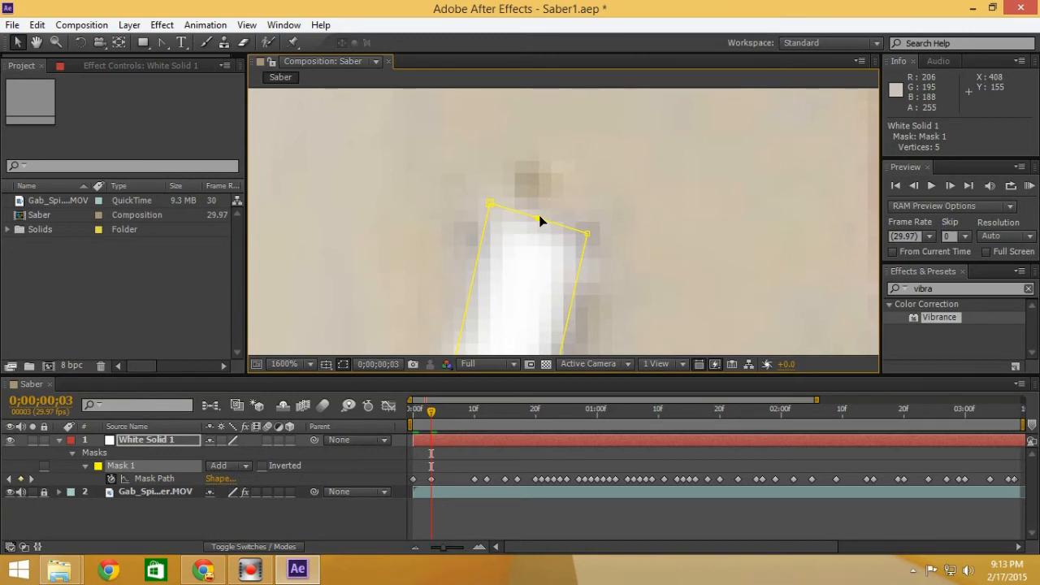
drag(538, 216, 548, 192)
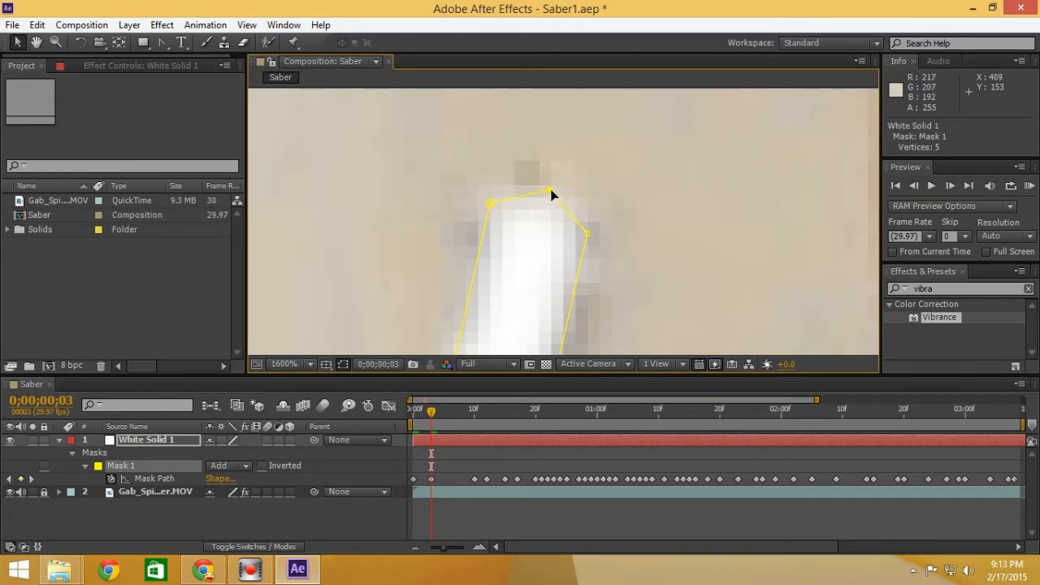
mouse_move(552, 195)
mouse_down()
mouse_move(539, 186)
mouse_move(551, 190)
mouse_up()
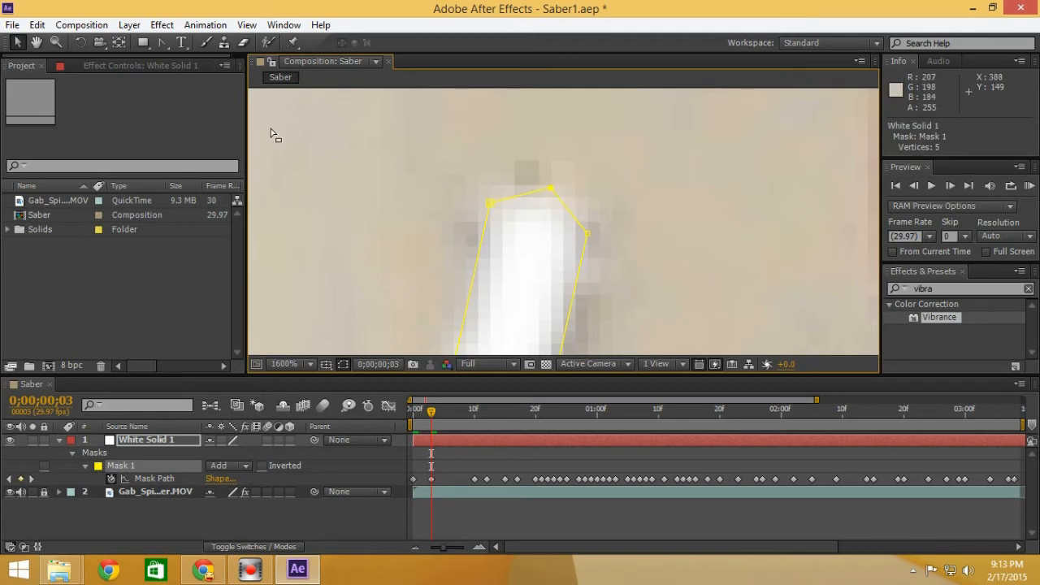
click(163, 42)
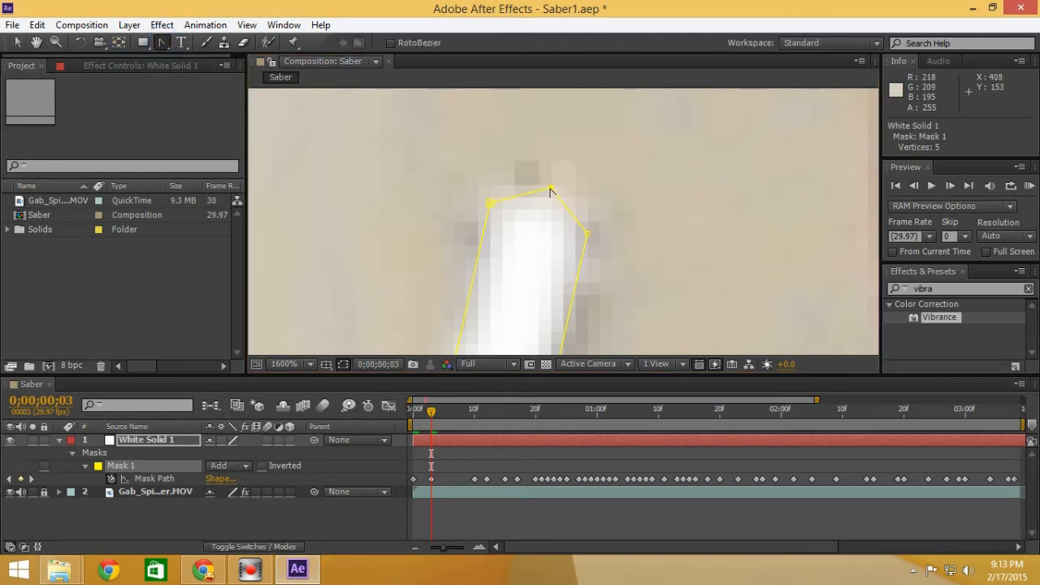
drag(550, 191, 498, 173)
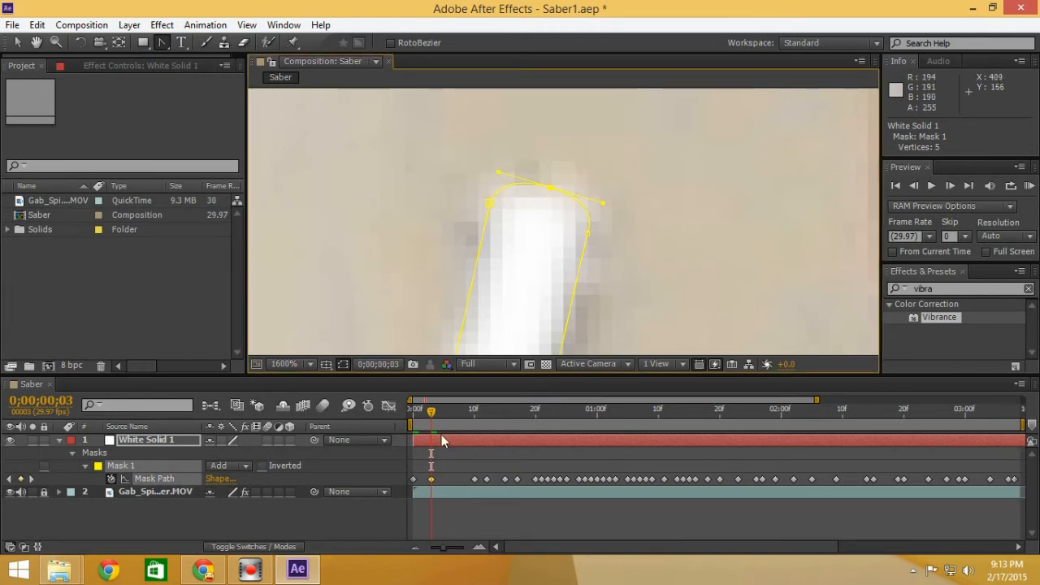
Round the mask's tip at frame 10 by giving its middle vertex curve handles and moving it outward past the tip edge.
click(476, 413)
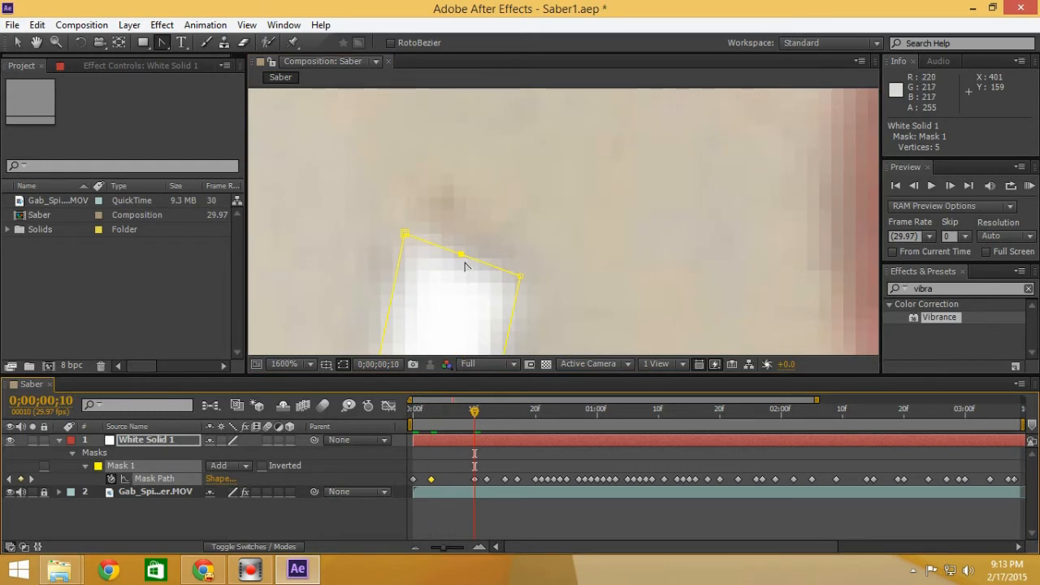
drag(462, 256, 405, 234)
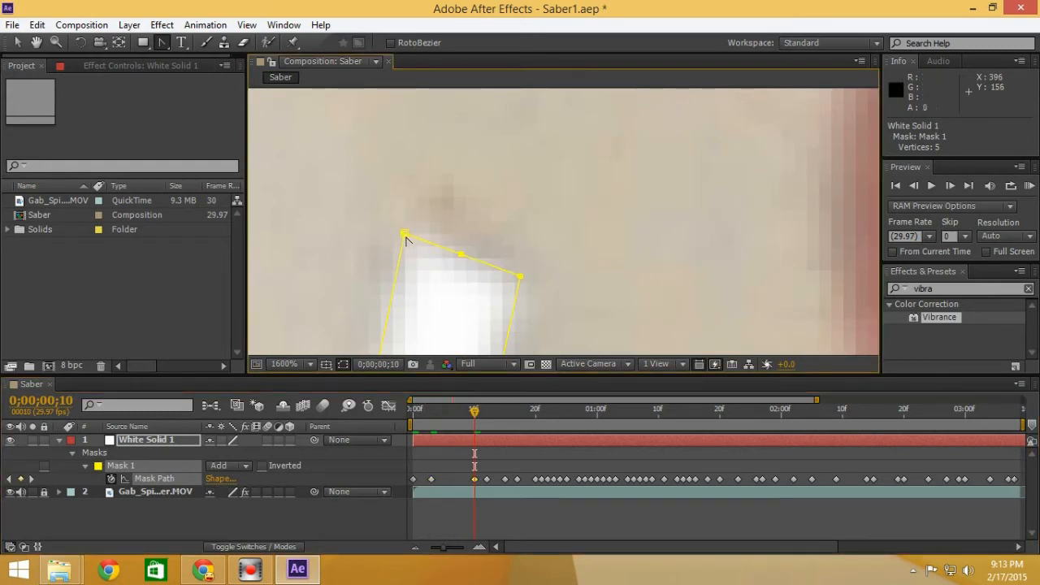
click(21, 43)
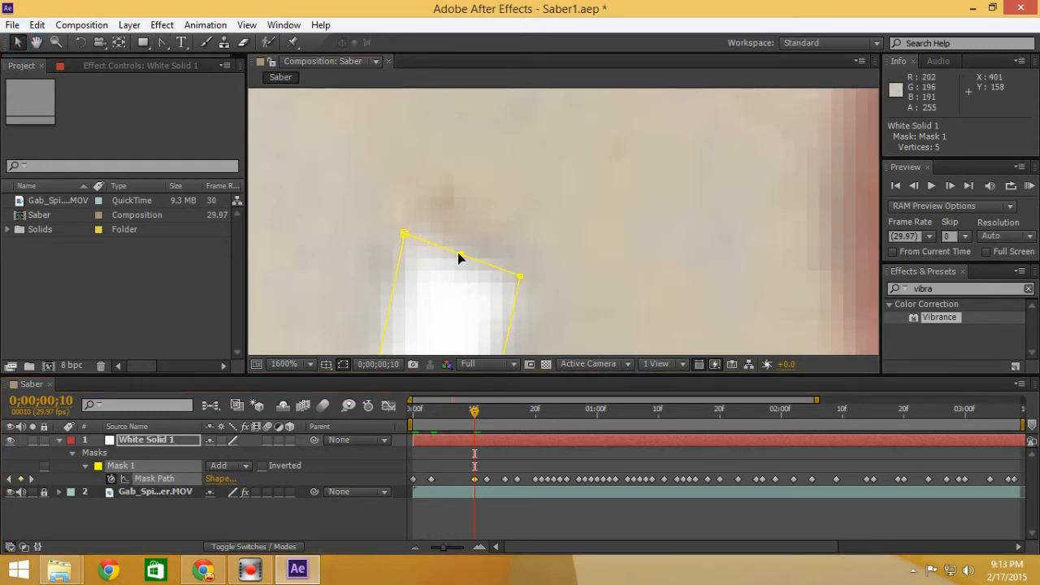
drag(460, 255, 473, 207)
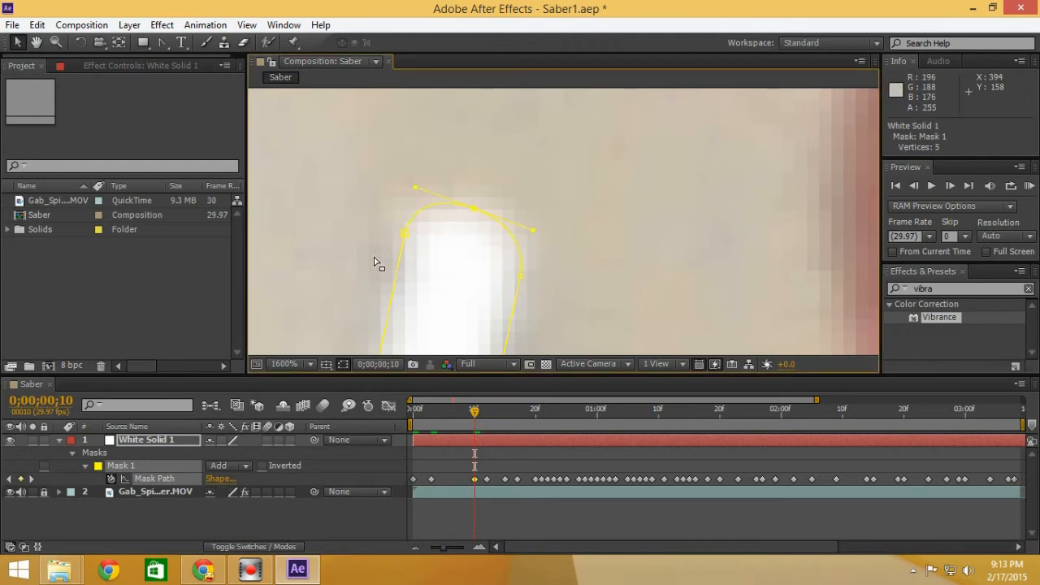
Give the middle vertex of the mask's tip curve handles at frame 12 with the Convert Vertex tool.
key(comma)
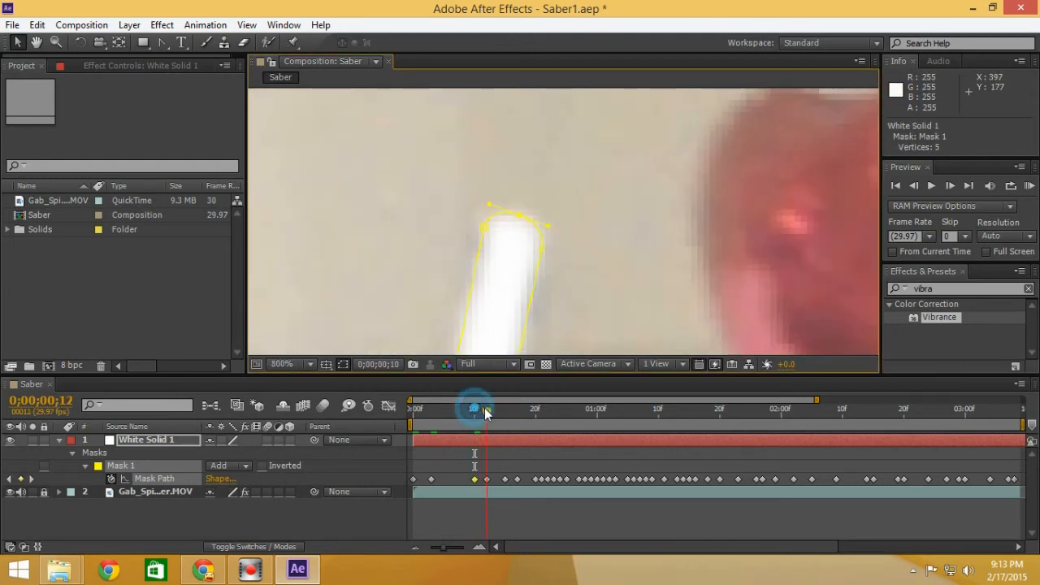
drag(475, 410, 487, 411)
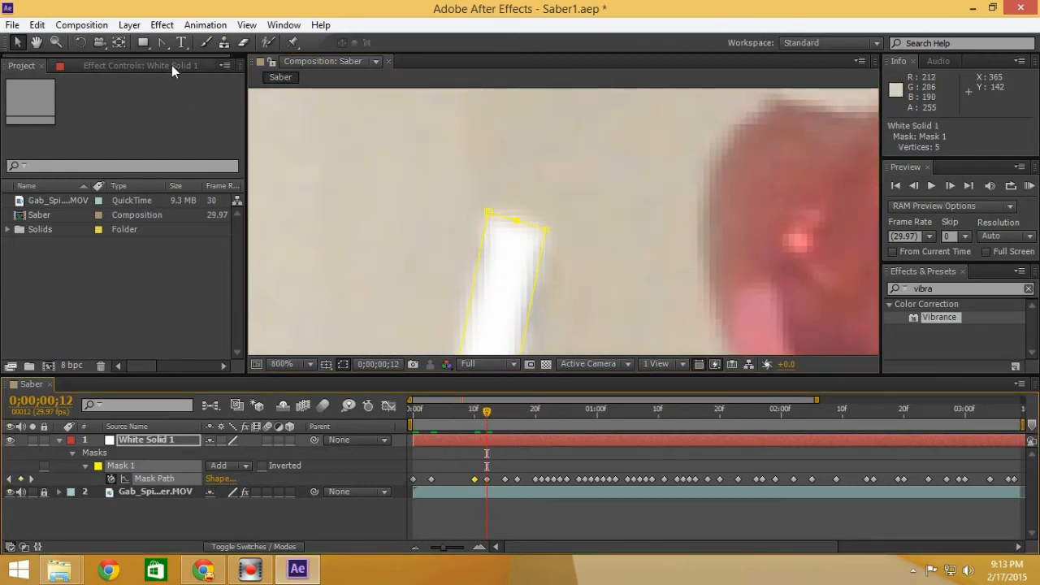
click(162, 42)
drag(516, 220, 495, 186)
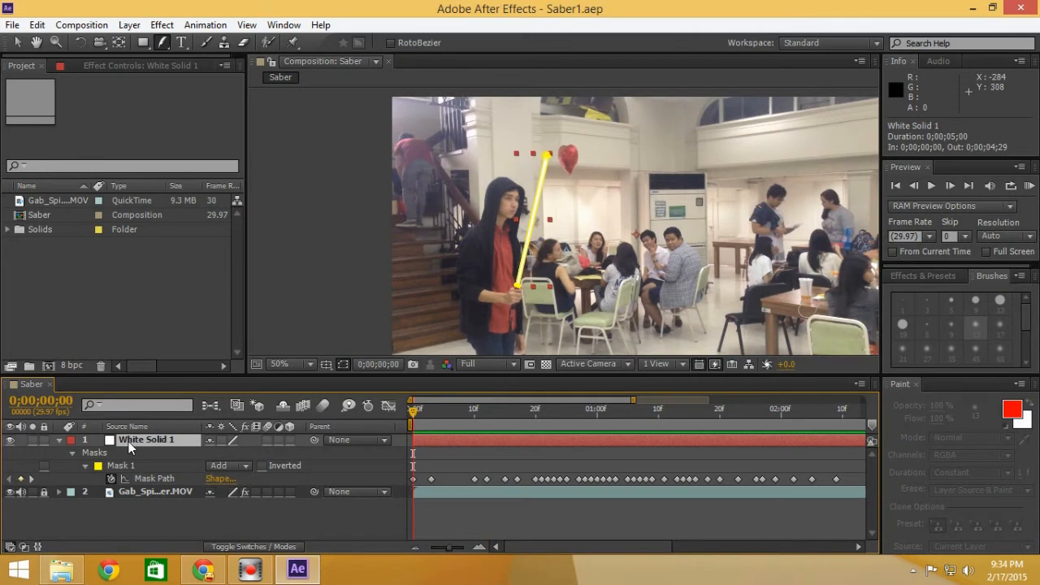
Duplicate the White Solid 1 layer three times and switch back to the Selection tool.
key(ctrl+d)
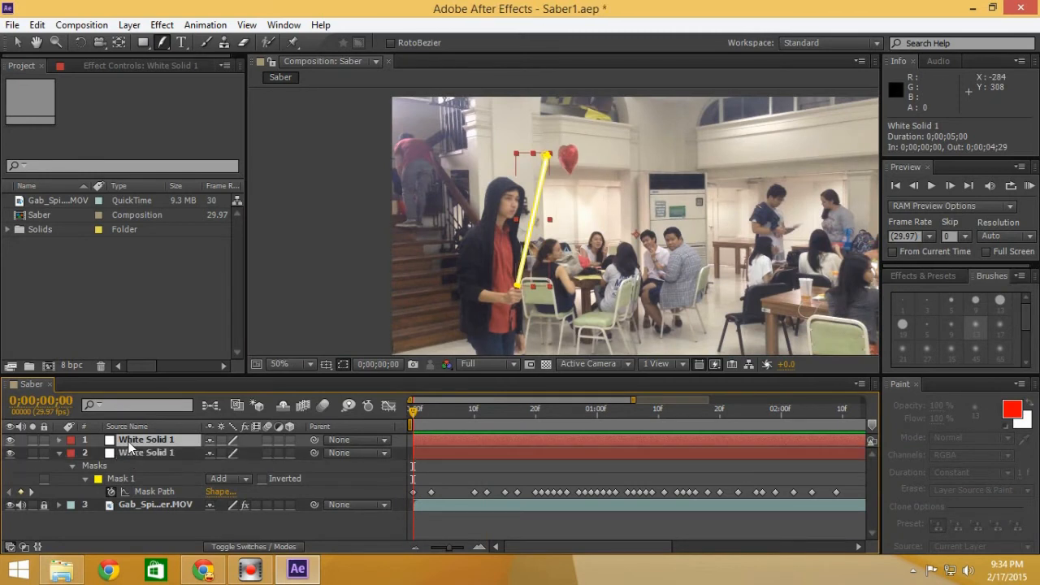
key(ctrl+d)
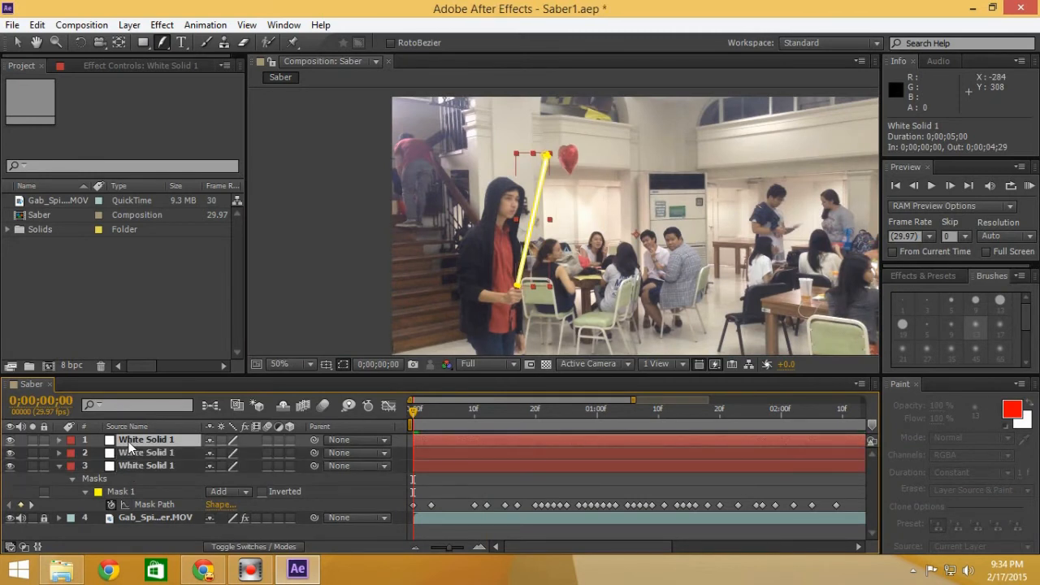
key(ctrl+d)
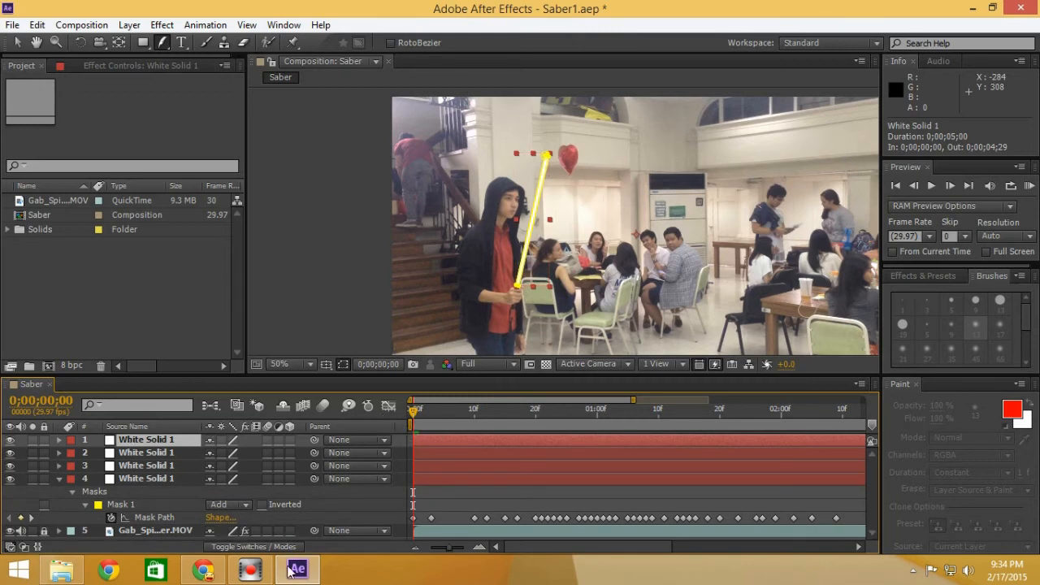
key(v)
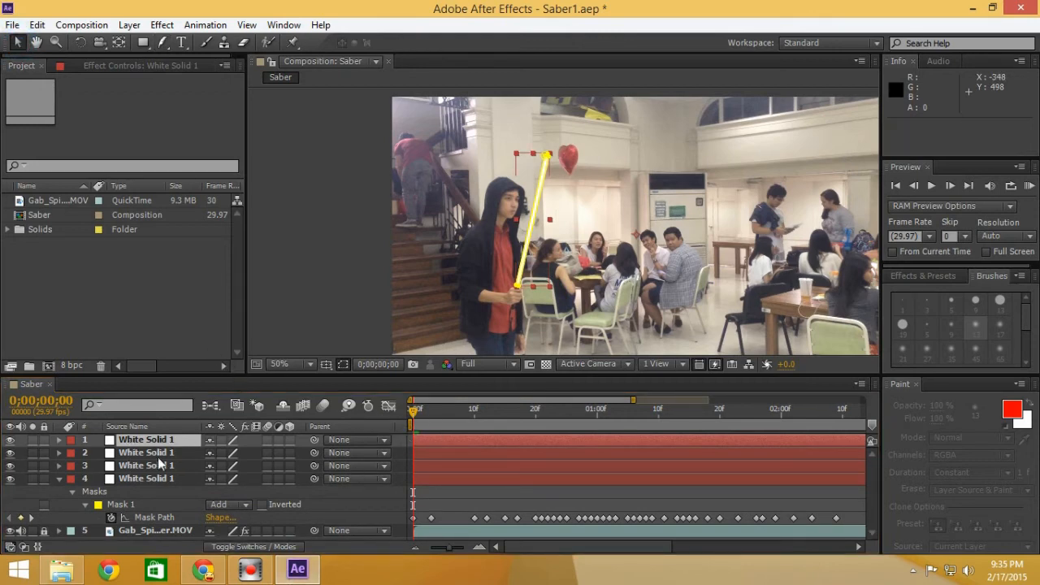
Find the Fast Blur effect and apply it to the second White Solid 1 layer.
click(165, 452)
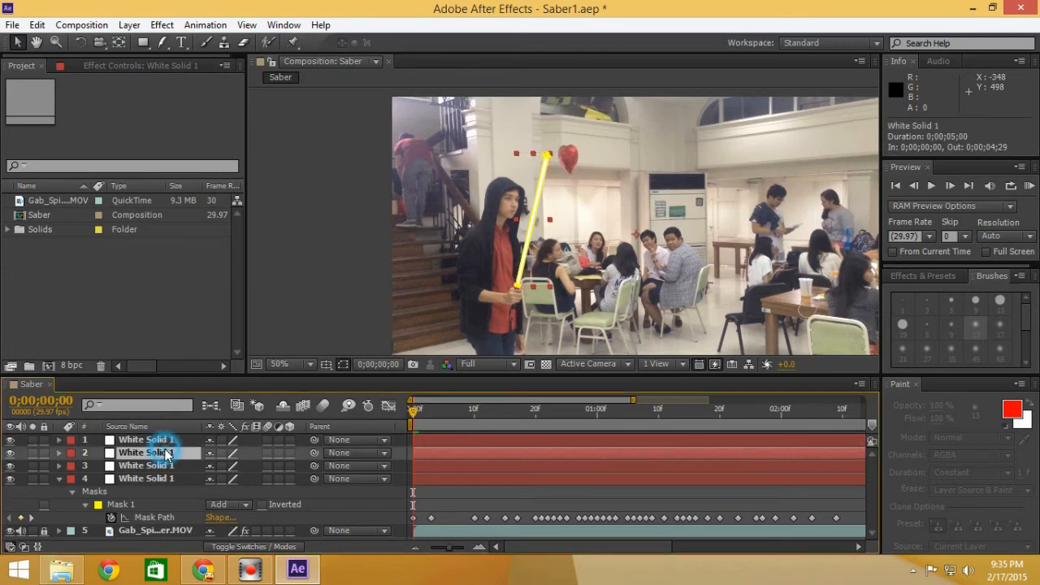
click(919, 275)
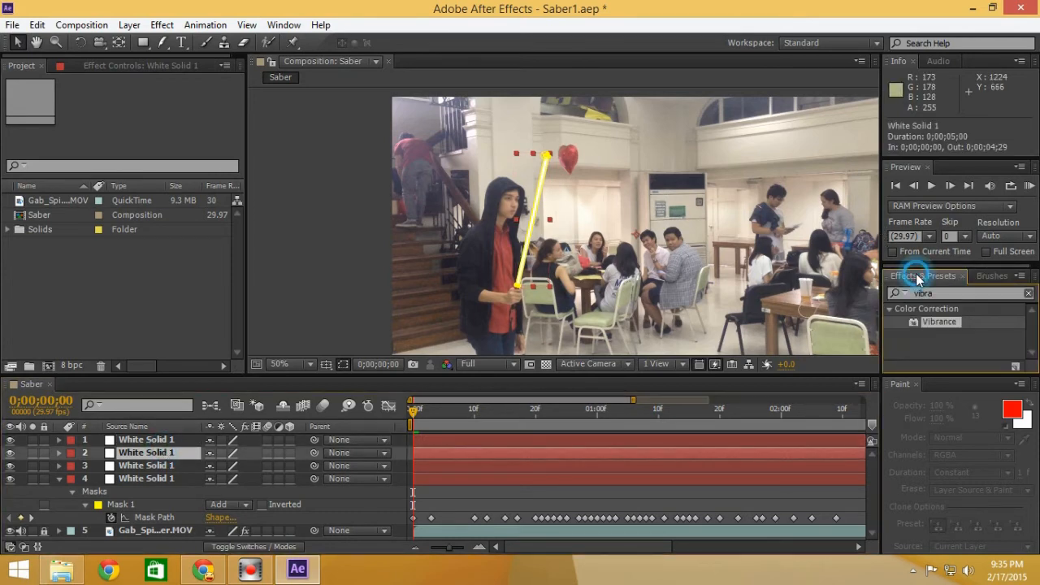
click(923, 293)
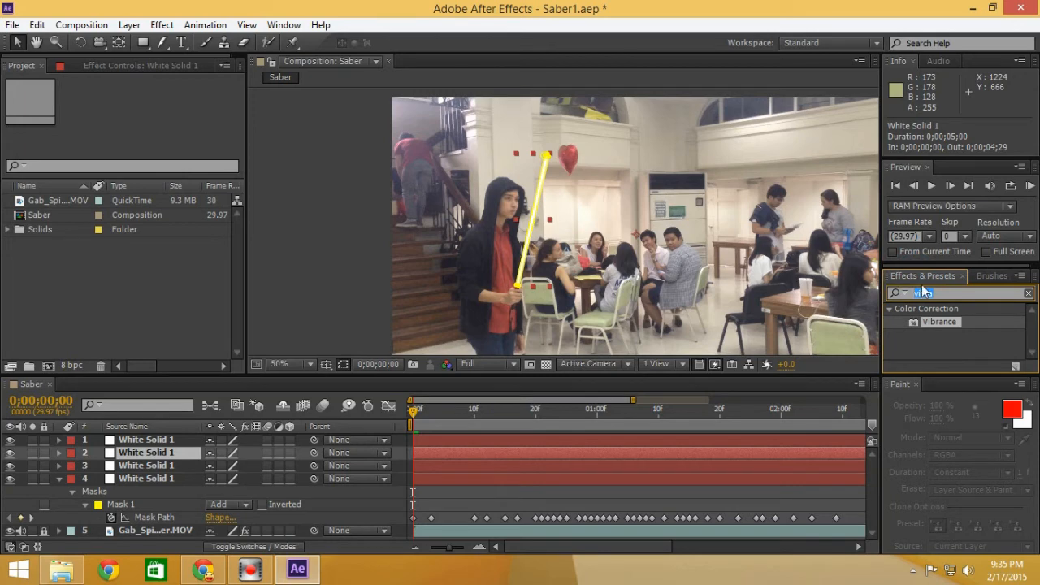
text(Fast Blu)
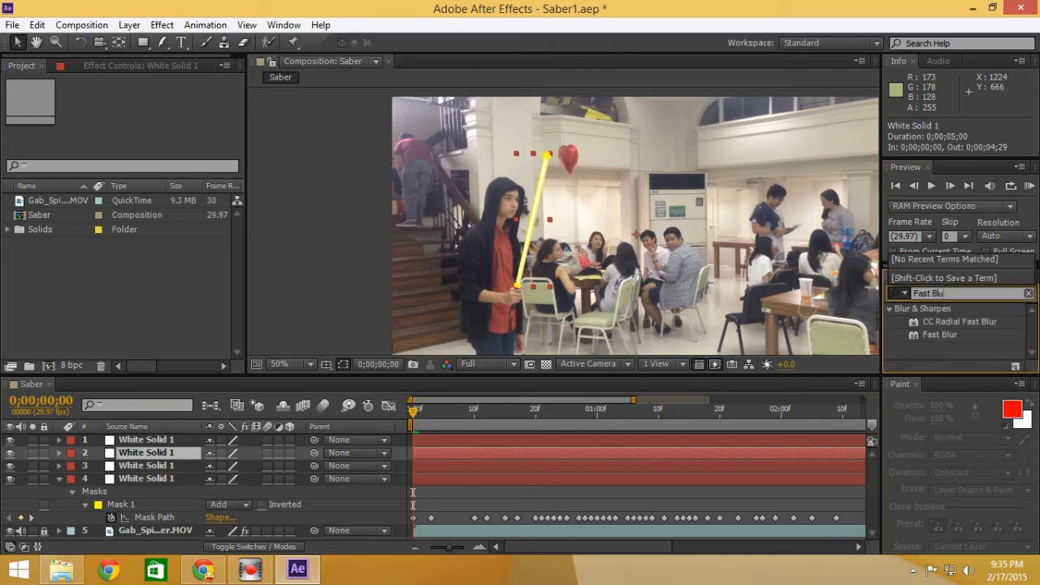
drag(946, 330, 156, 454)
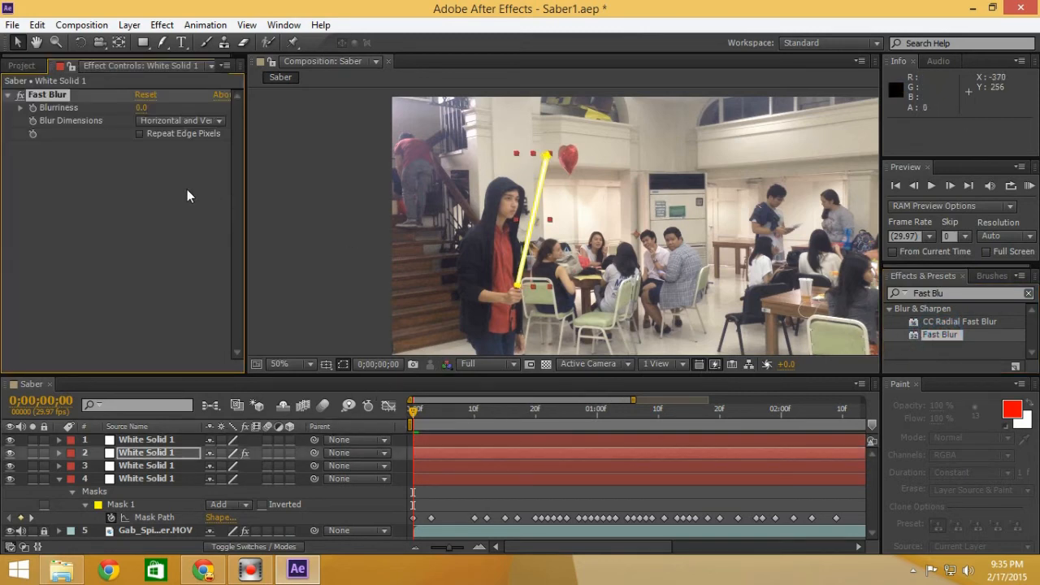
Hide the mask outlines, then enable Repeat Edge Pixels and set Blurriness to 10 in the second layer's Fast Blur.
click(341, 365)
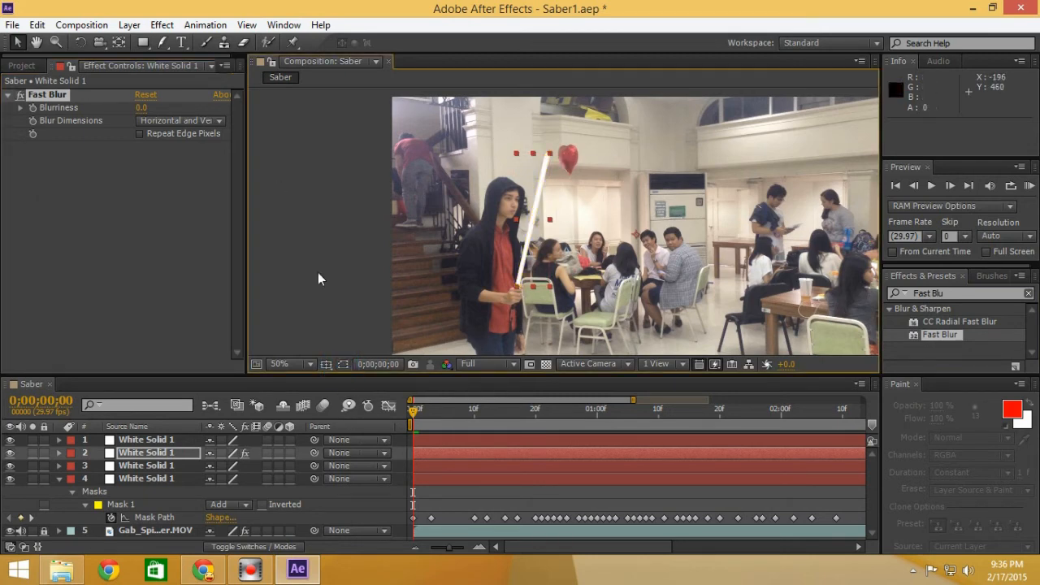
drag(246, 237, 261, 235)
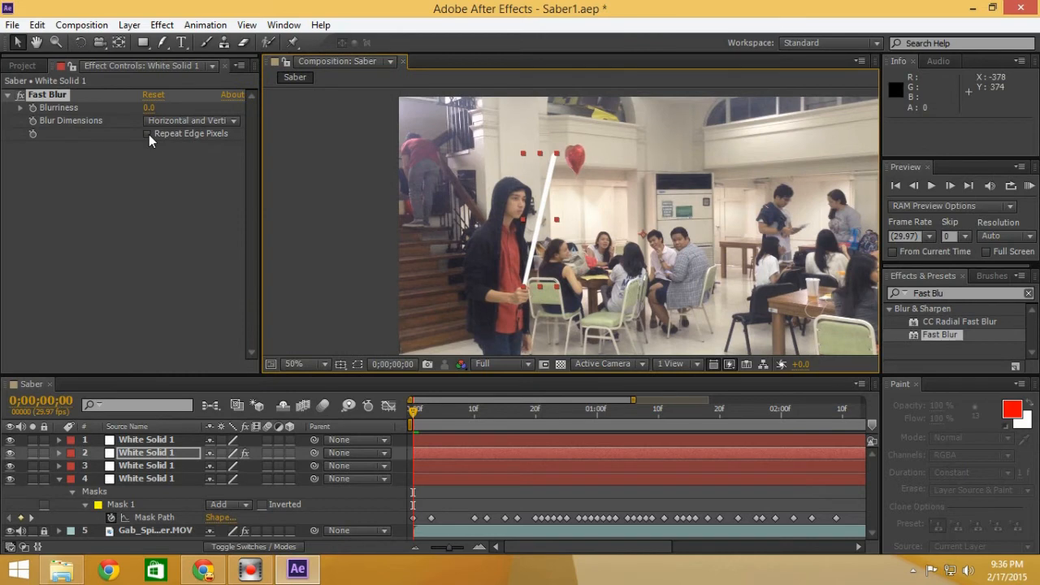
click(148, 134)
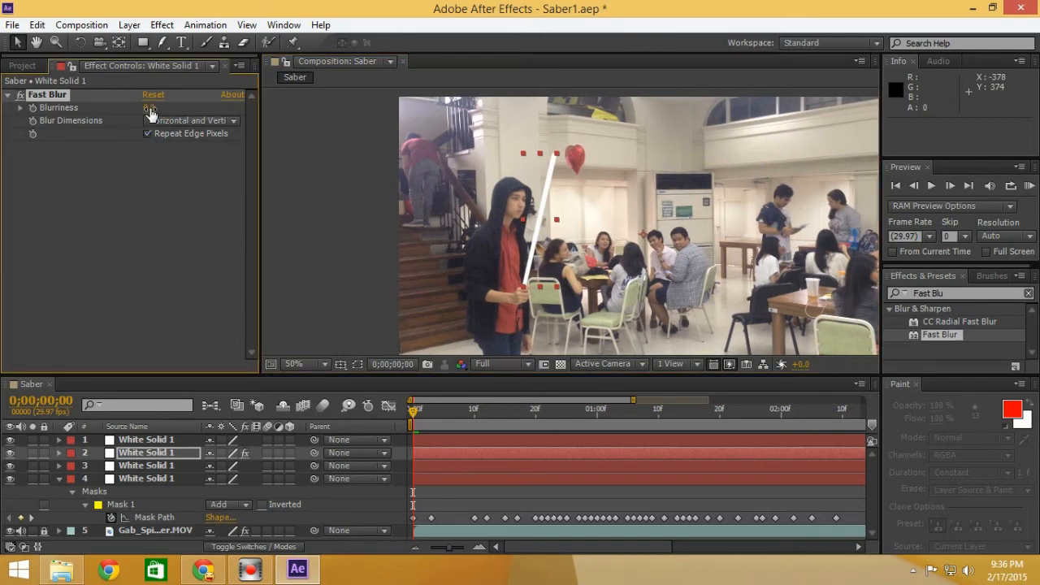
click(149, 108)
text(10)
key(Return)
Replace the two unblurred White Solid 1 layers below the blurred layer with two duplicates of the blurred layer.
click(142, 469)
shift+click(141, 479)
key(Delete)
click(144, 456)
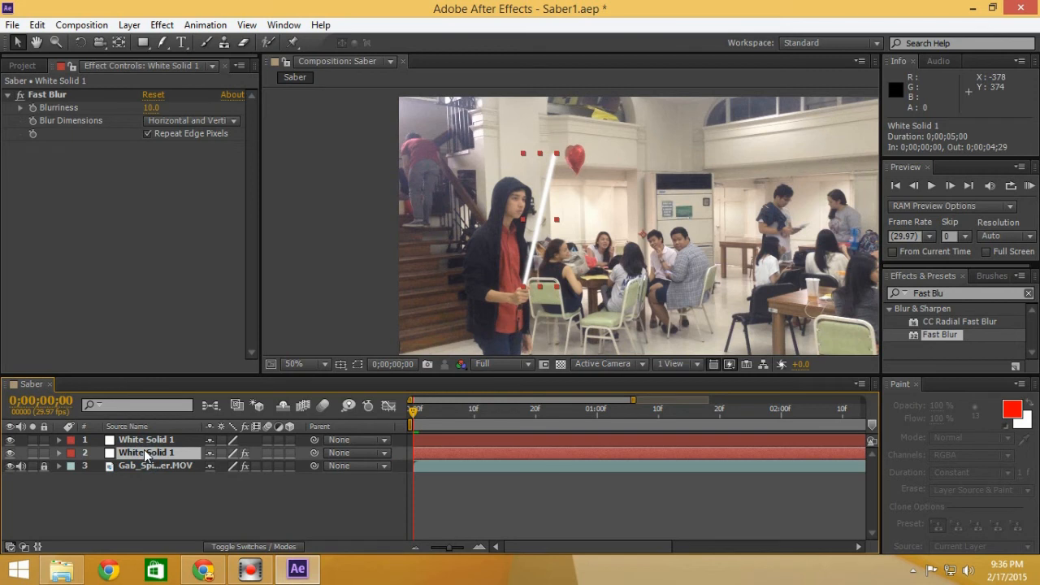
key(ctrl+d)
key(ctrl+d)
Set the Fast Blur Blurriness of the third White Solid 1 layer to 25.
click(146, 466)
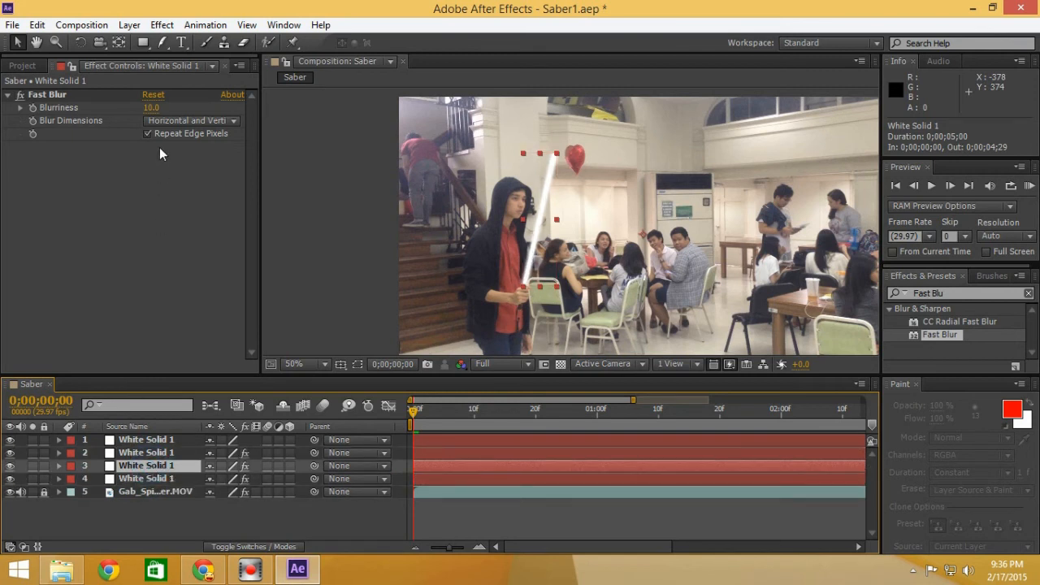
click(152, 107)
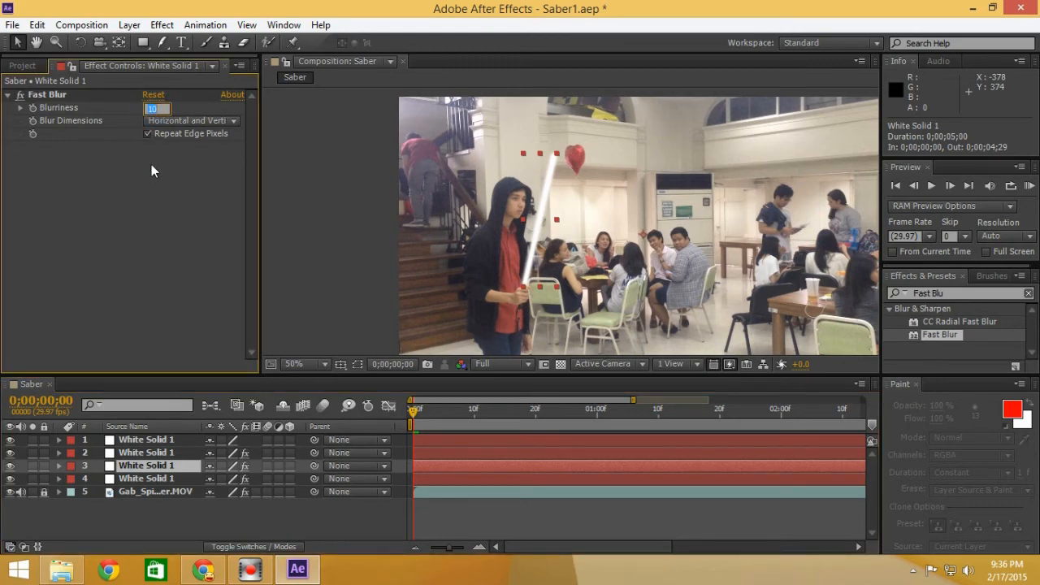
text(25)
key(Return)
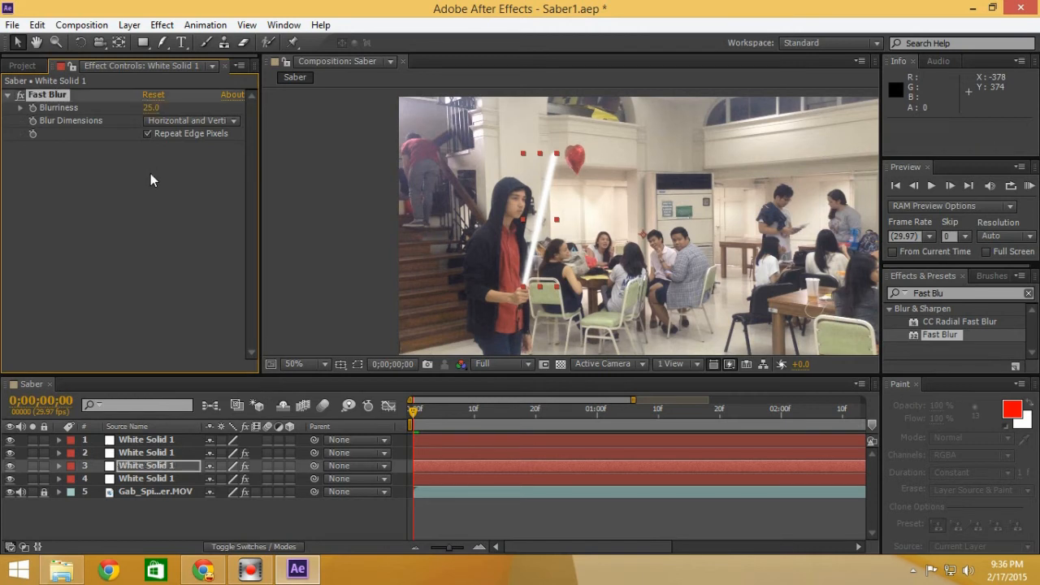
Set the Fast Blur Blurriness of the fourth White Solid 1 layer to 50.
click(146, 479)
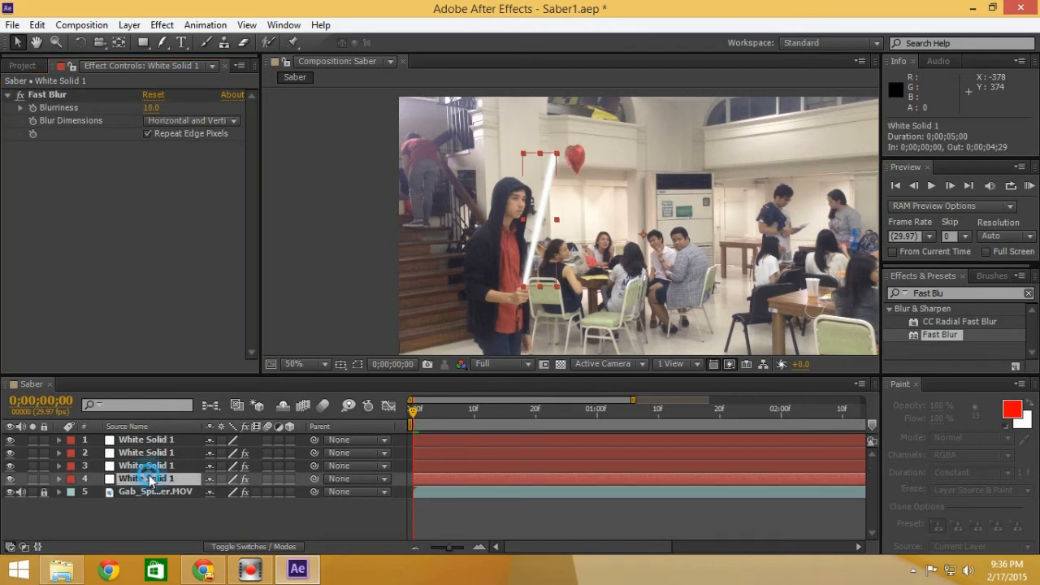
click(155, 108)
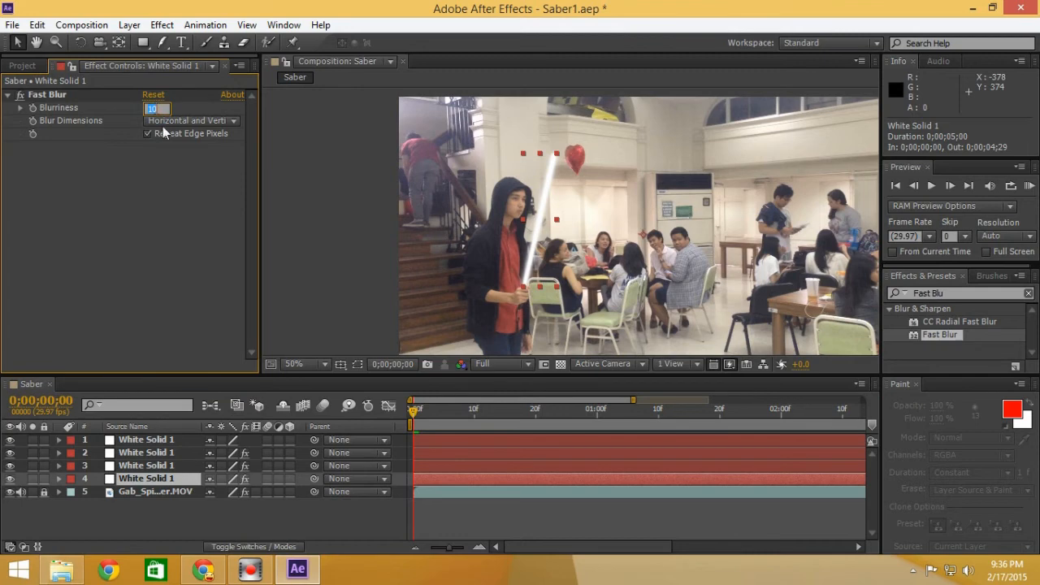
key(Return)
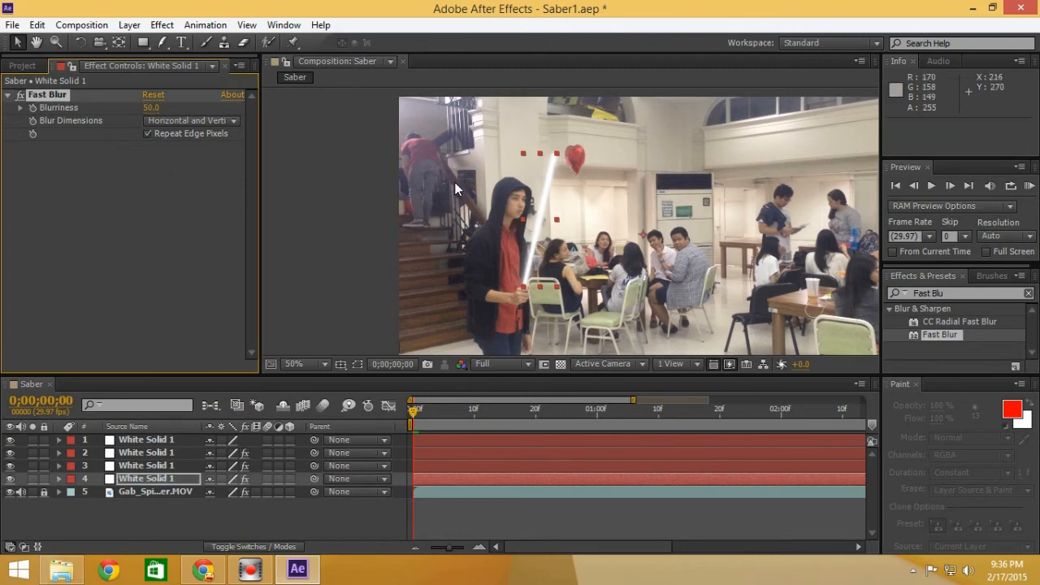
key(period)
key(comma)
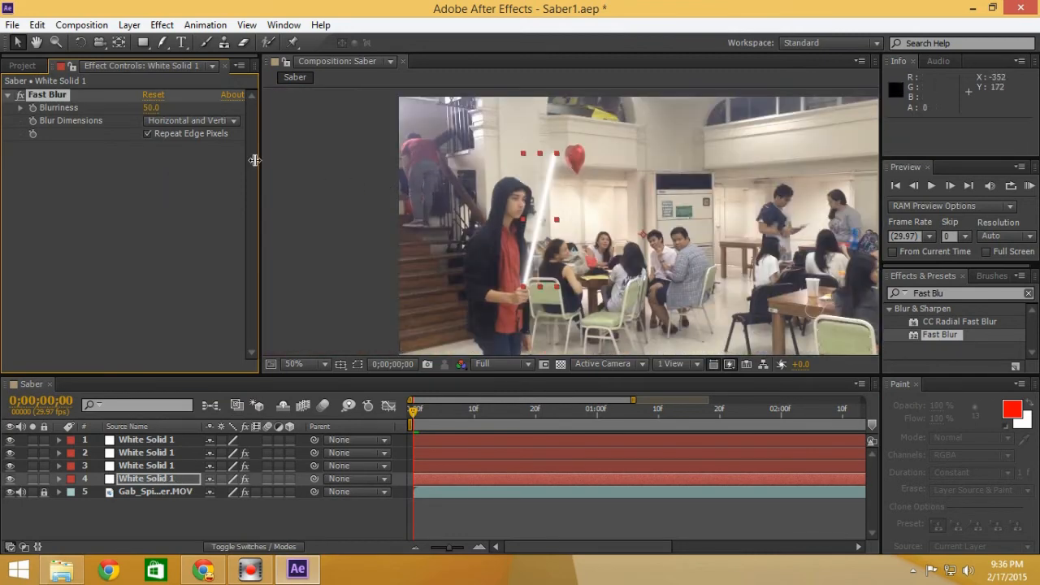
click(154, 108)
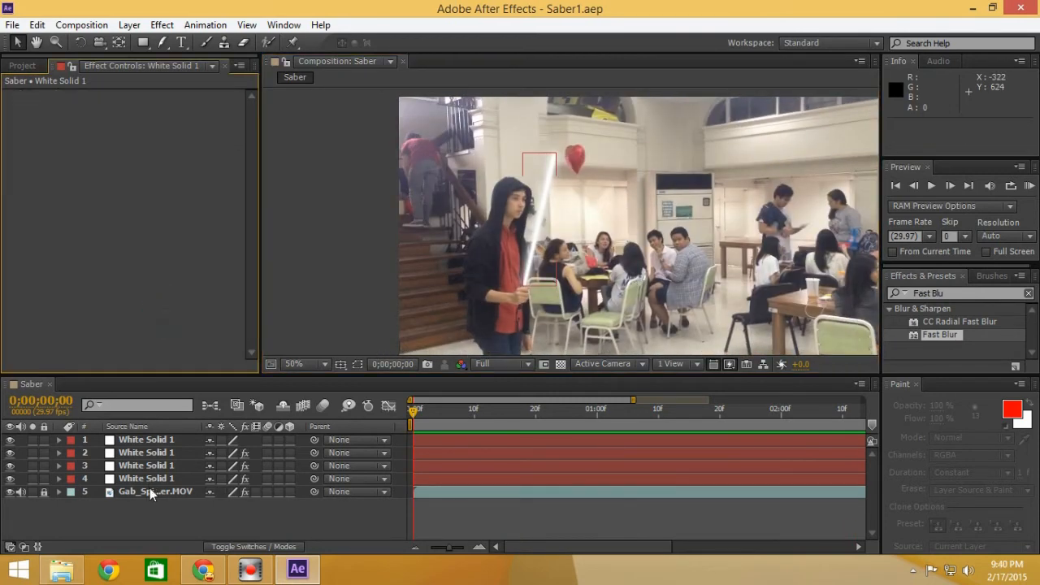
right_click(135, 513)
click(201, 355)
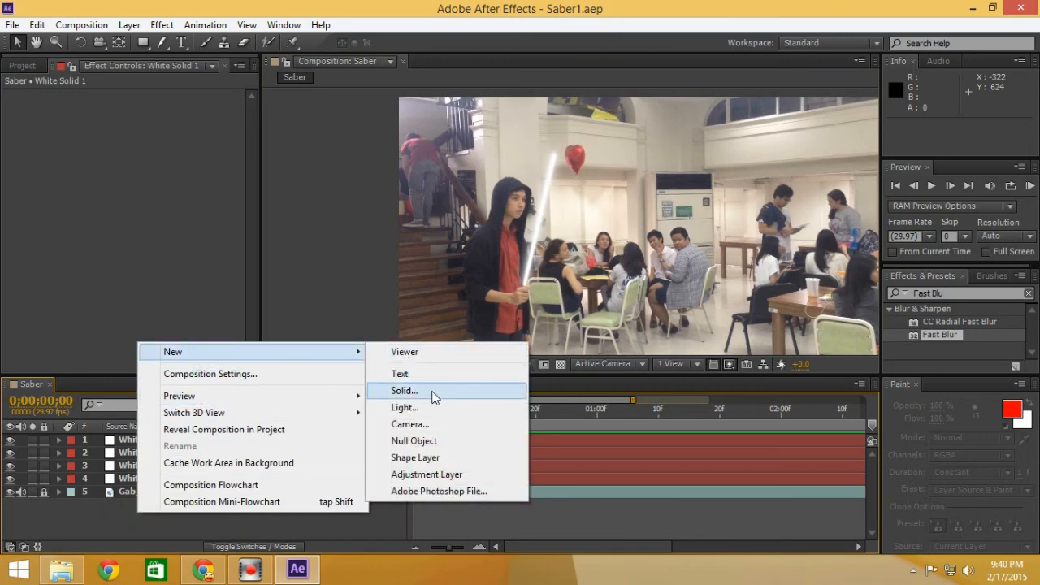
click(404, 390)
click(171, 266)
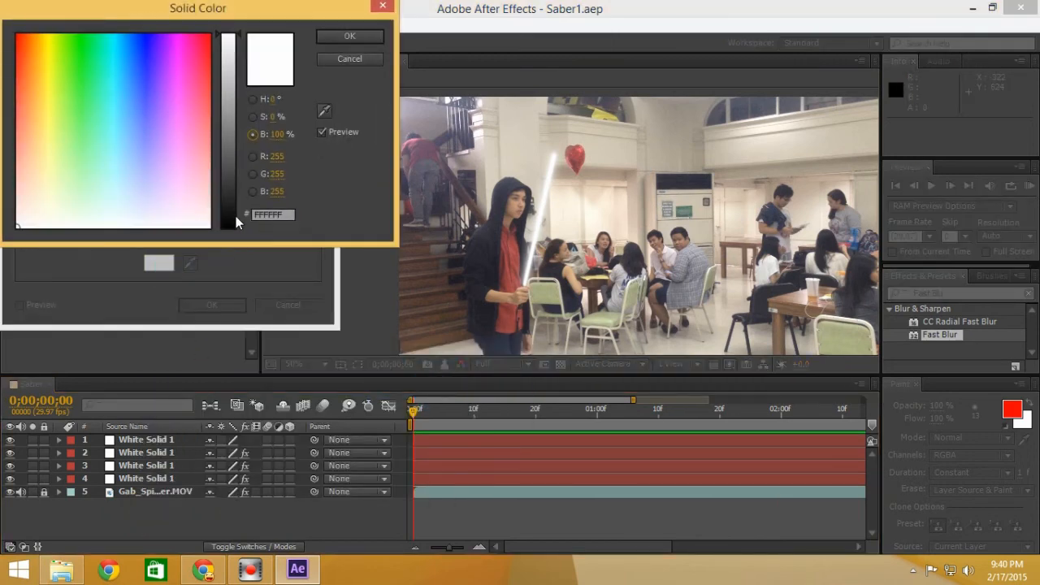
drag(178, 194, 211, 229)
drag(228, 174, 236, 229)
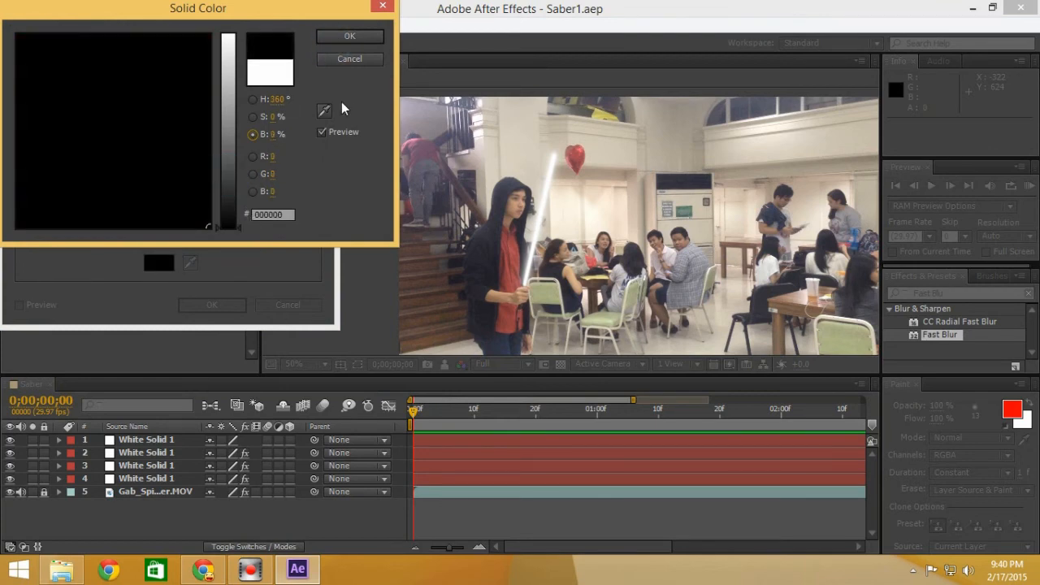
click(349, 36)
click(214, 312)
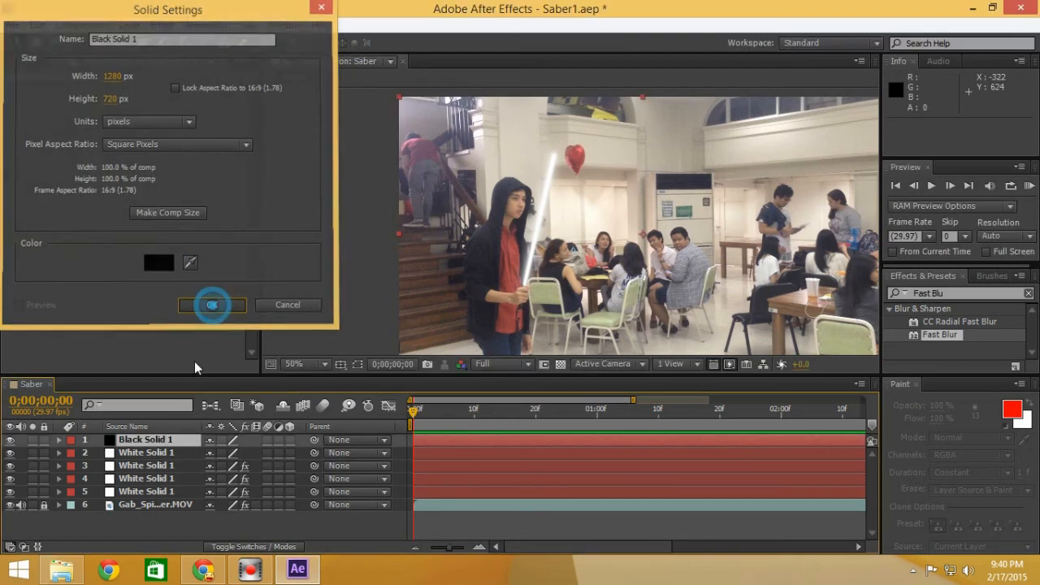
drag(146, 440, 154, 494)
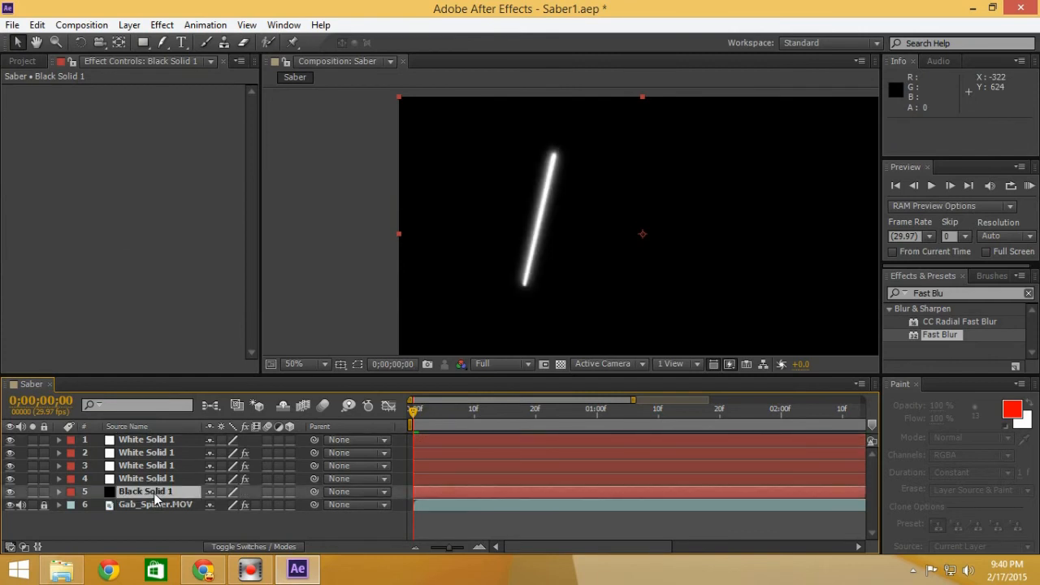
Pre-compose the four white solids and the black solid into a composition named GabsSaber, moving all attributes into it.
shift+click(154, 440)
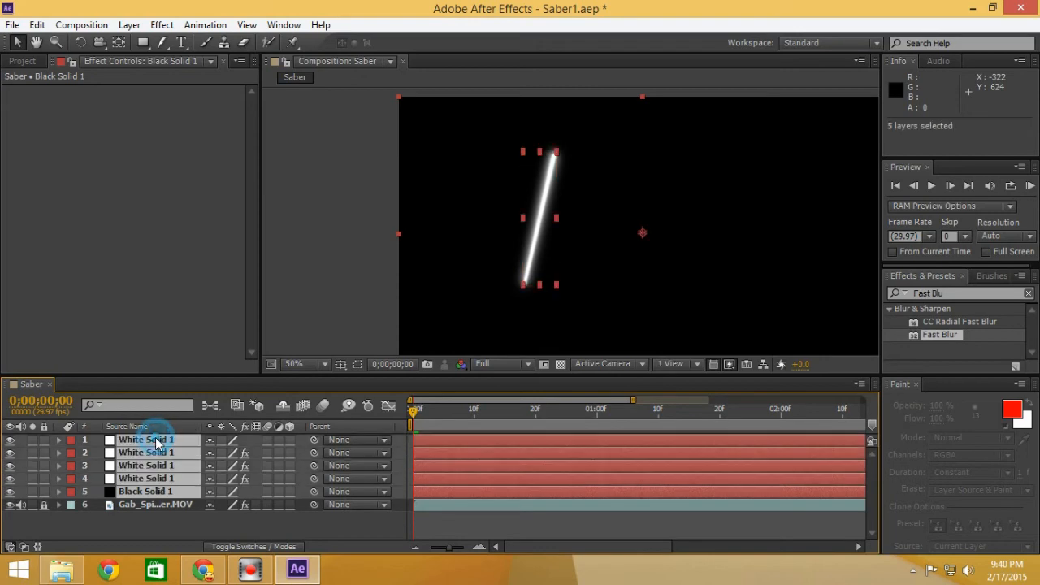
right_click(156, 458)
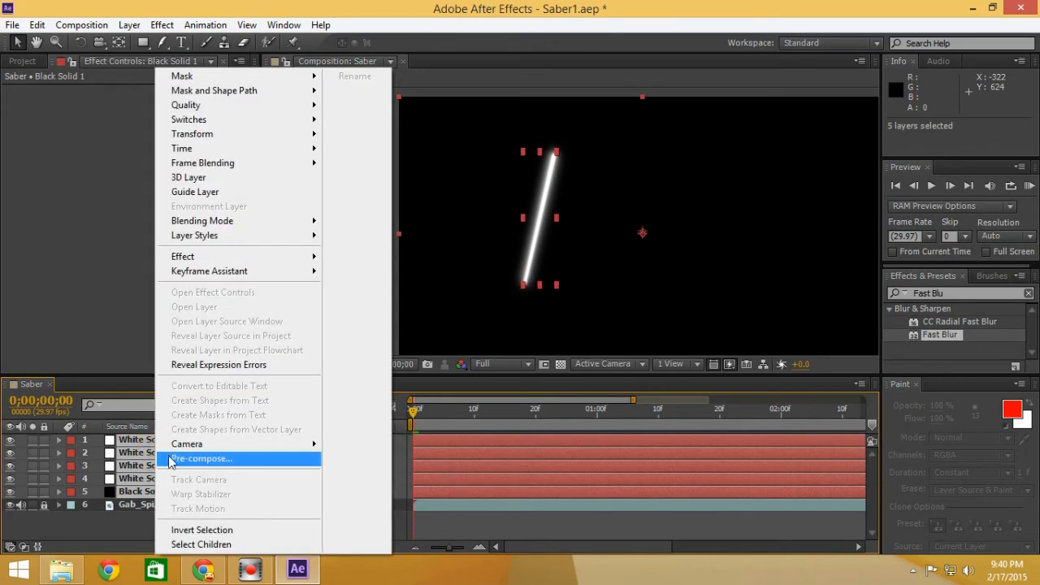
click(195, 459)
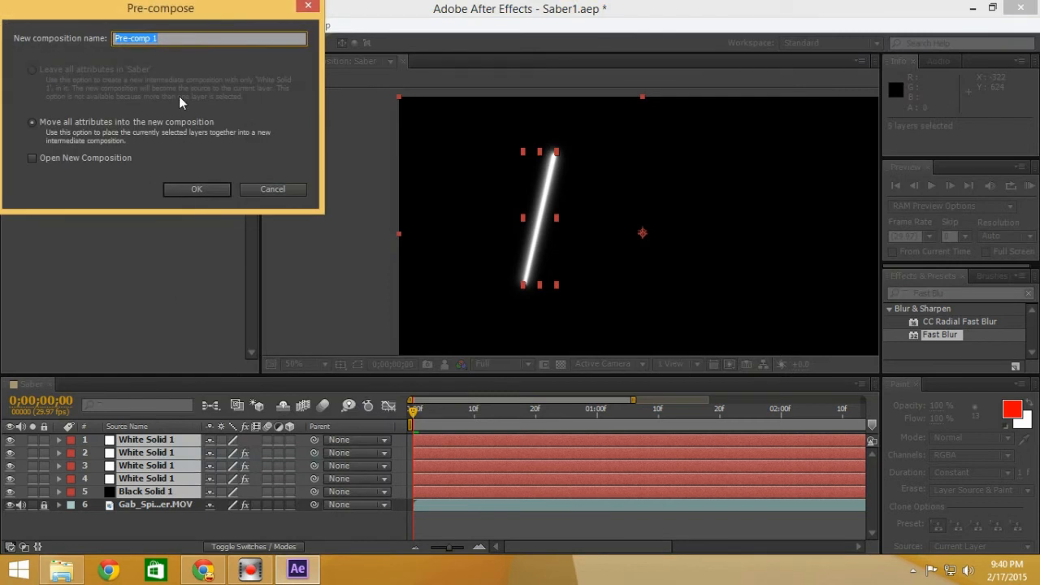
text(Gab)
key(BackSpace)
click(212, 190)
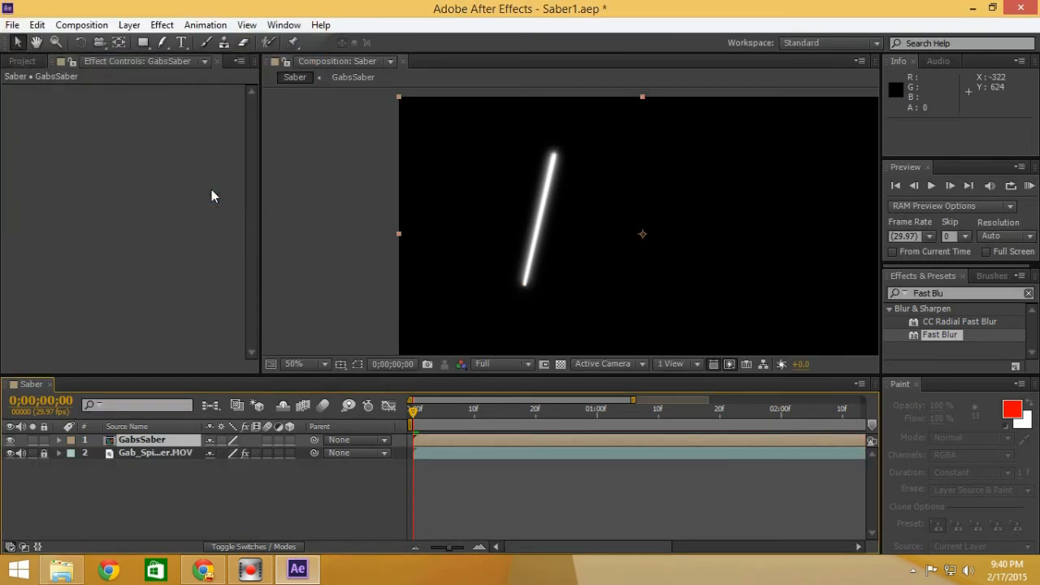
Show the blending mode column and set the GabsSaber layer's mode to Screen.
click(133, 471)
click(164, 439)
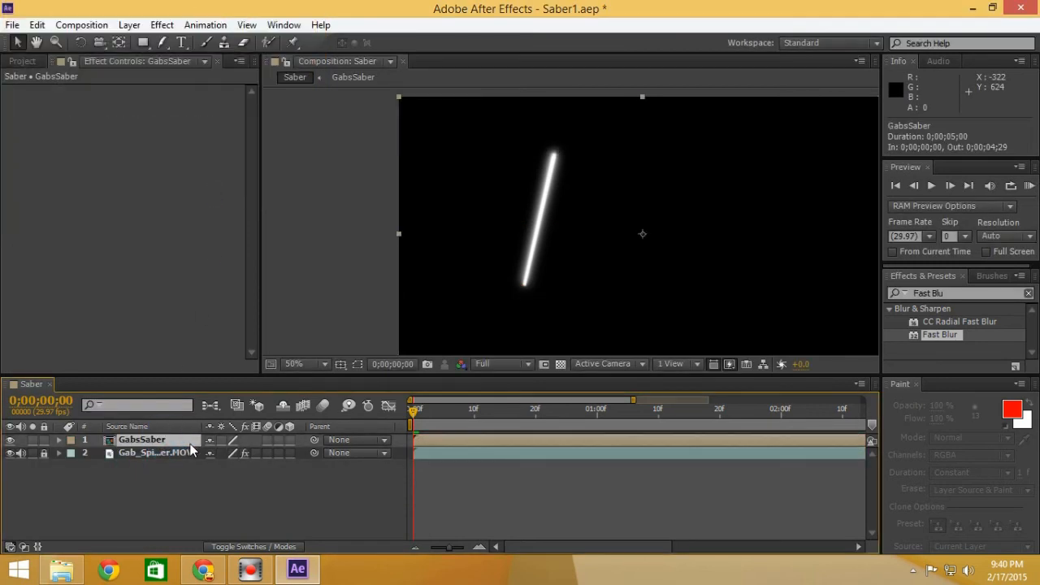
click(234, 547)
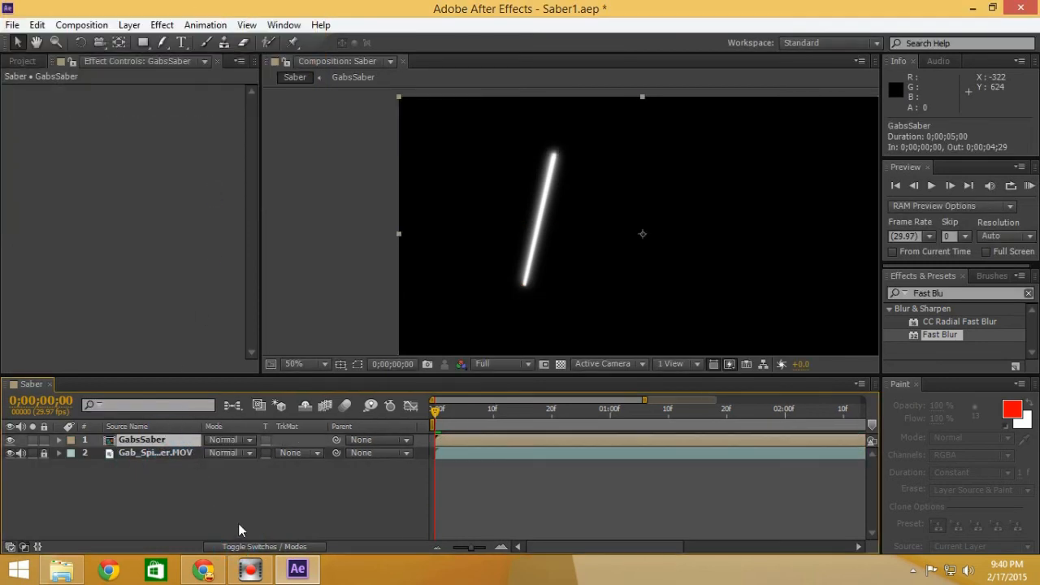
click(239, 452)
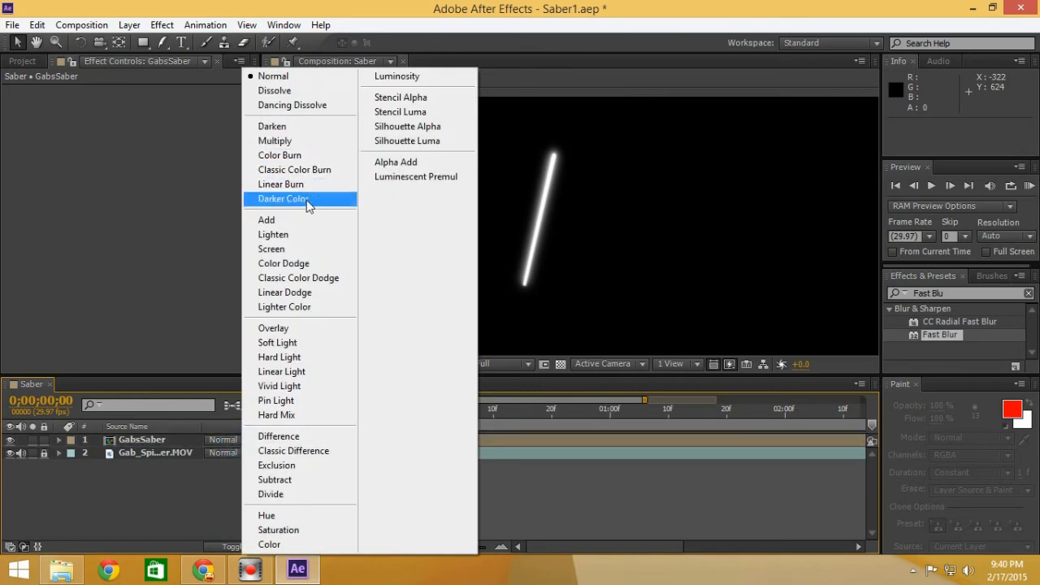
click(300, 248)
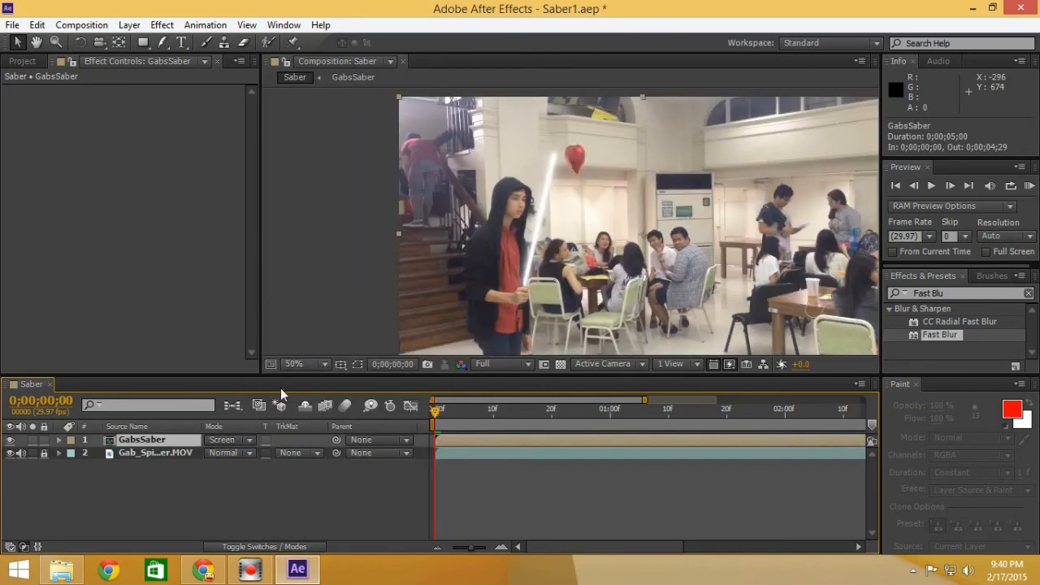
Apply the Curves color correction effect to GabsSaber and bend its Red channel curve strongly upward.
click(162, 25)
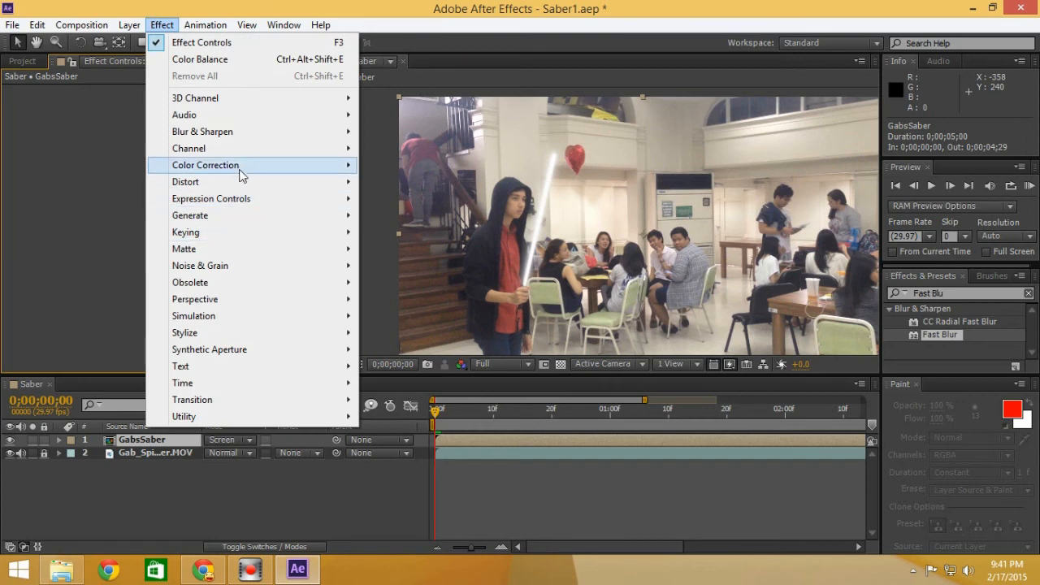
mouse_move(241, 167)
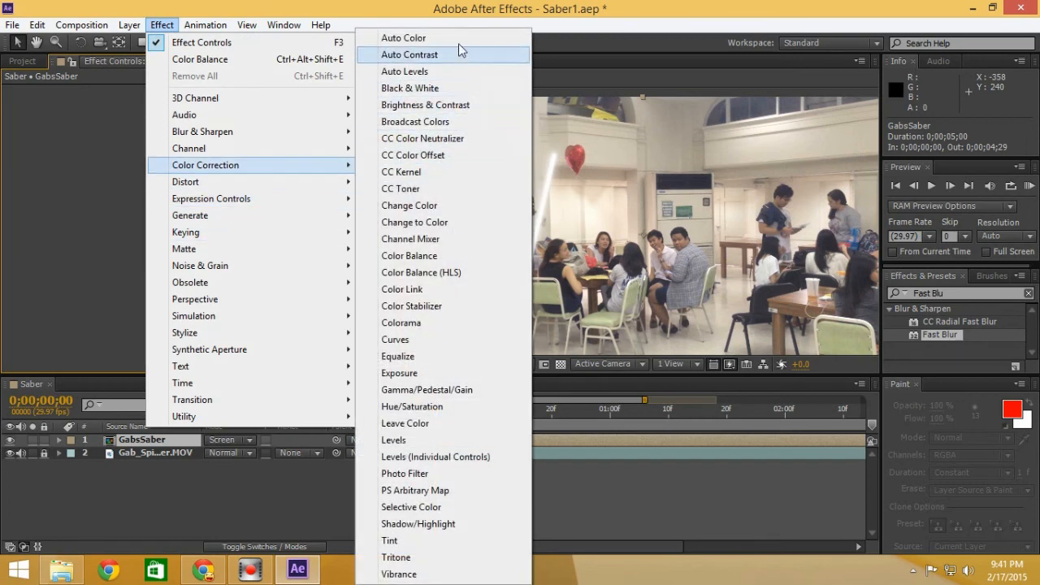
click(425, 340)
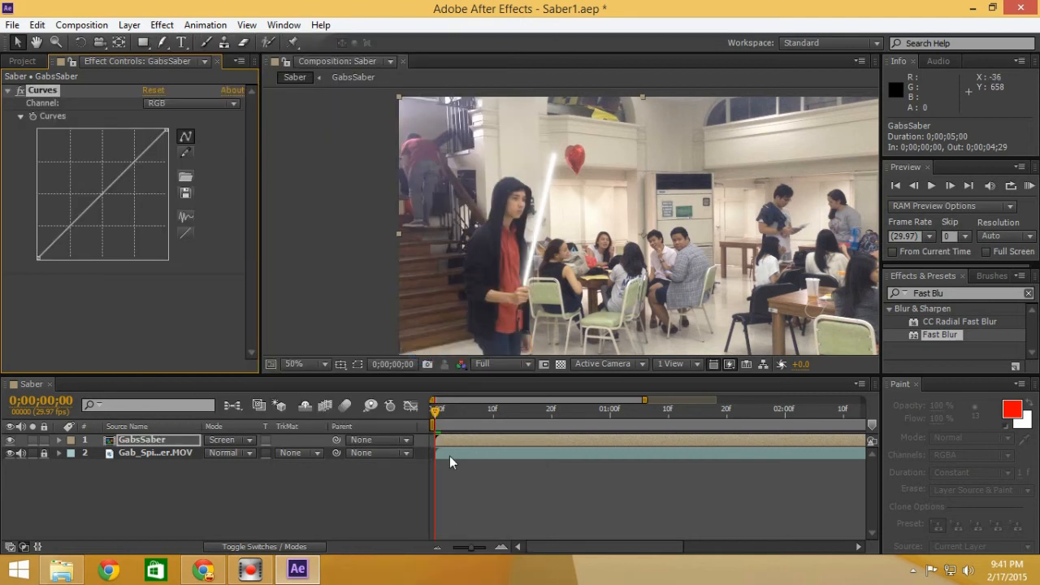
click(175, 104)
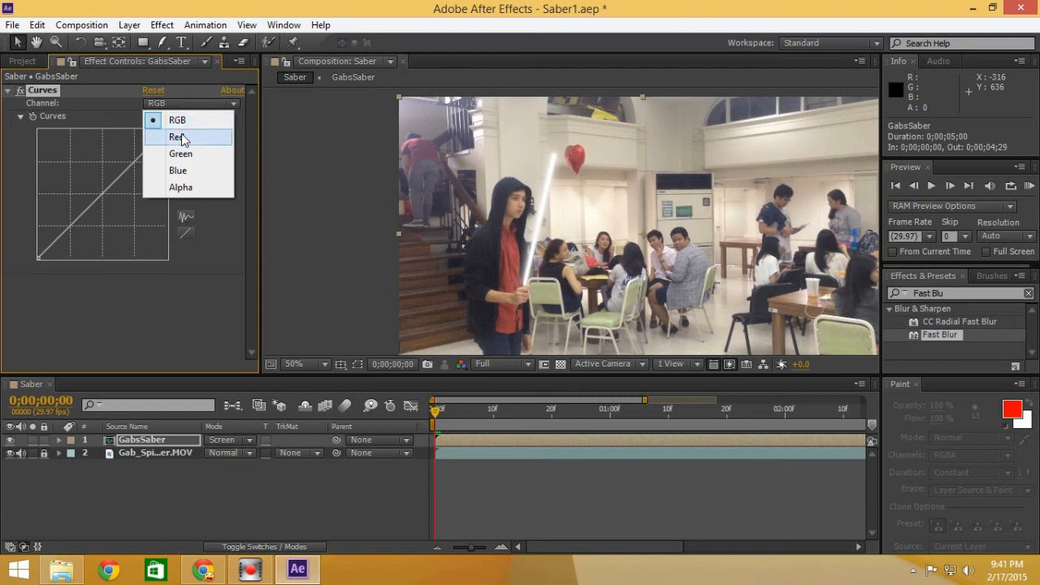
click(177, 137)
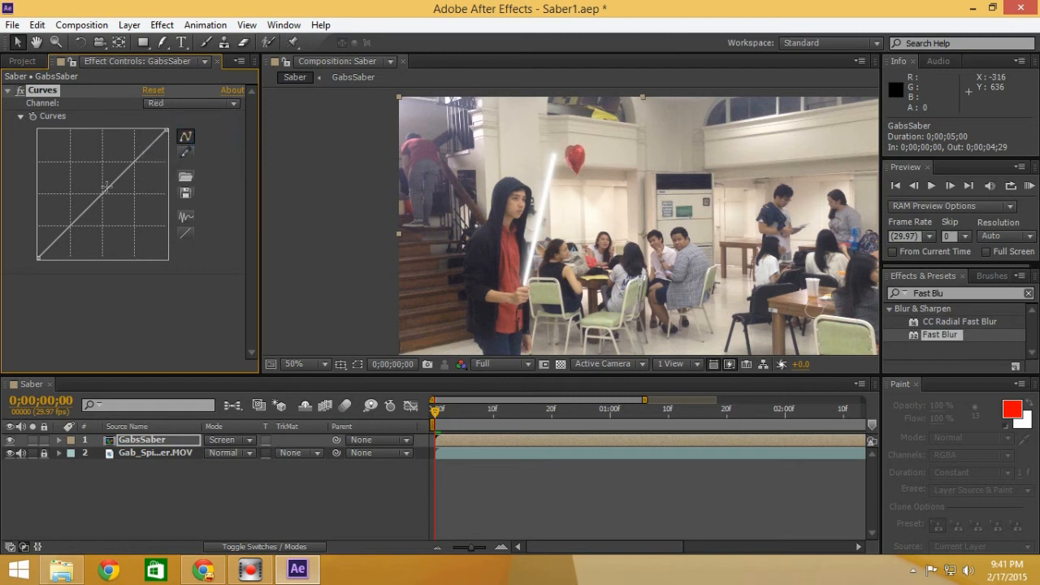
drag(102, 192, 65, 176)
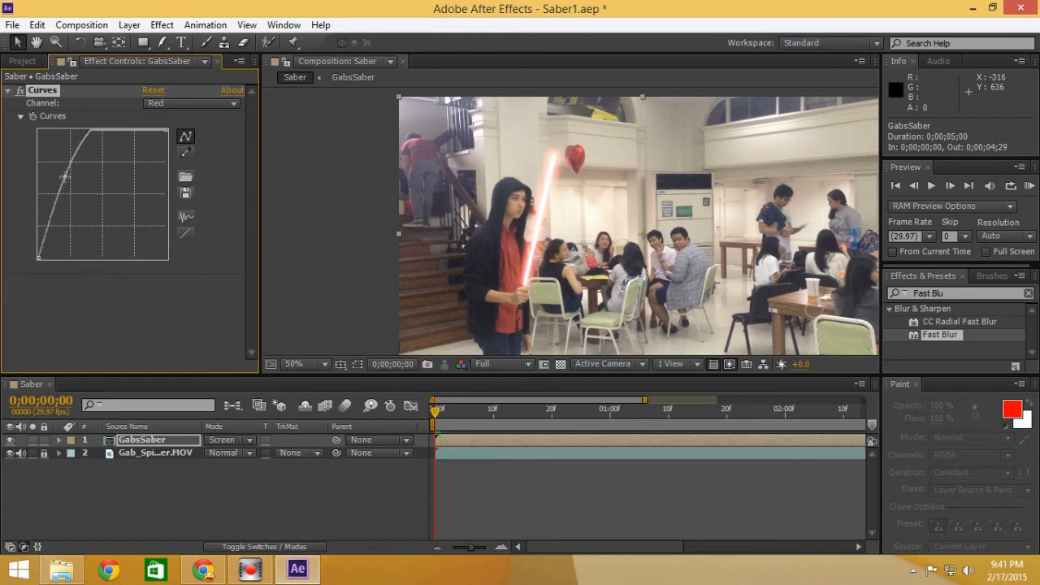
Bend the Green and Blue channel curves of GabsSaber downward for a red glow.
click(171, 104)
click(171, 154)
drag(104, 187, 137, 197)
click(162, 103)
click(169, 170)
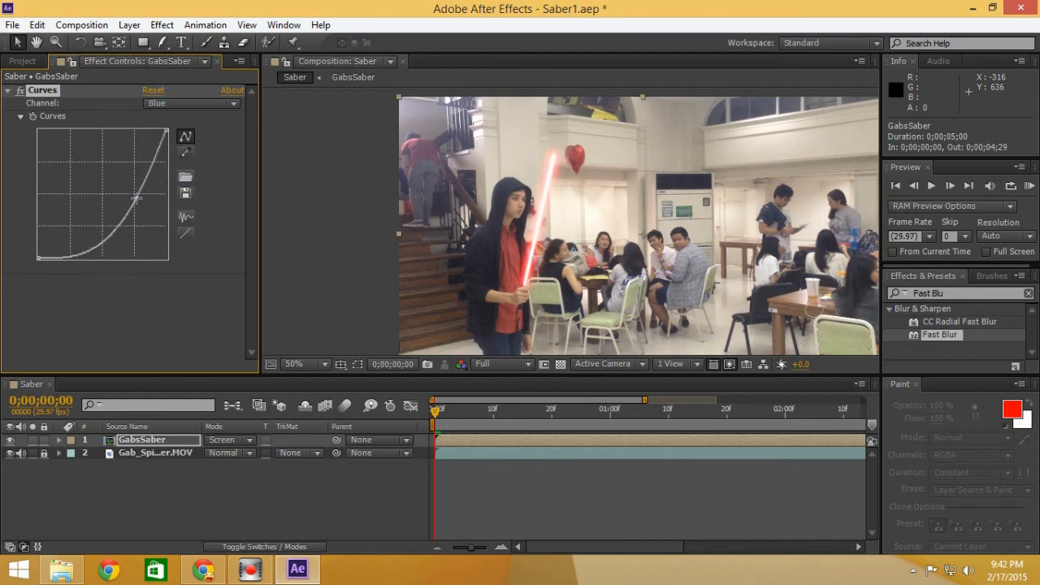
Raise the midpoint of the RGB curve slightly and render a RAM preview of the saber.
click(156, 104)
click(177, 120)
key(KP_0)
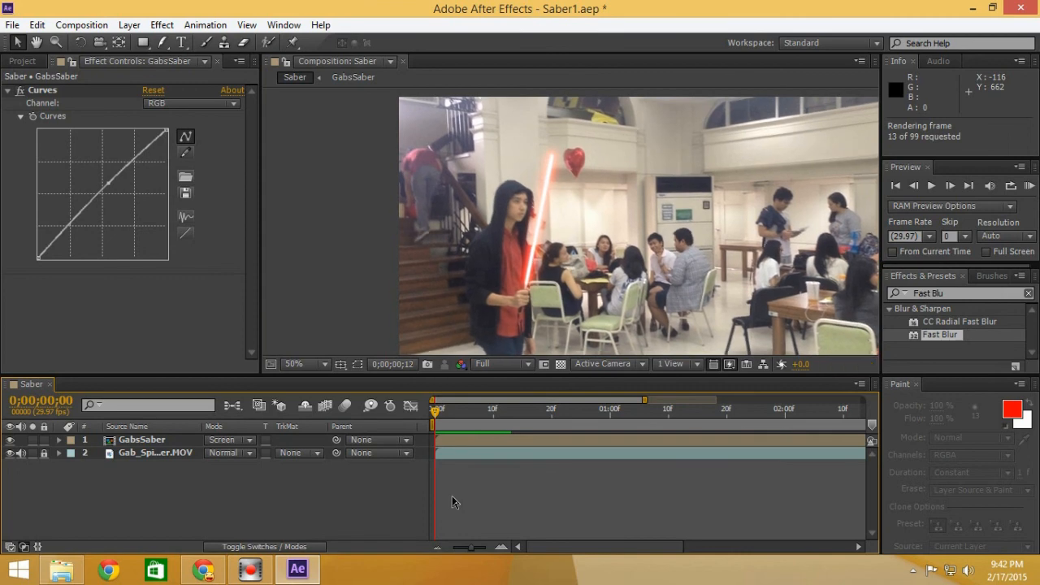